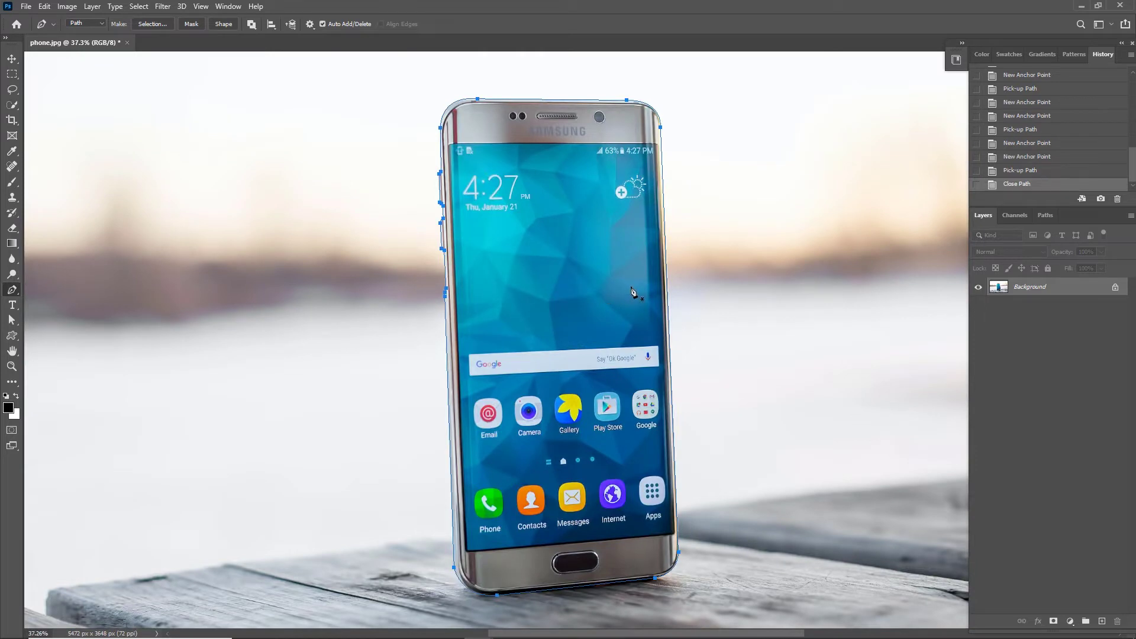
# Step: Convert the closed path around the phone into a selection and mask out the background with it
pyautogui.hotkey('ctrl', 'Return')
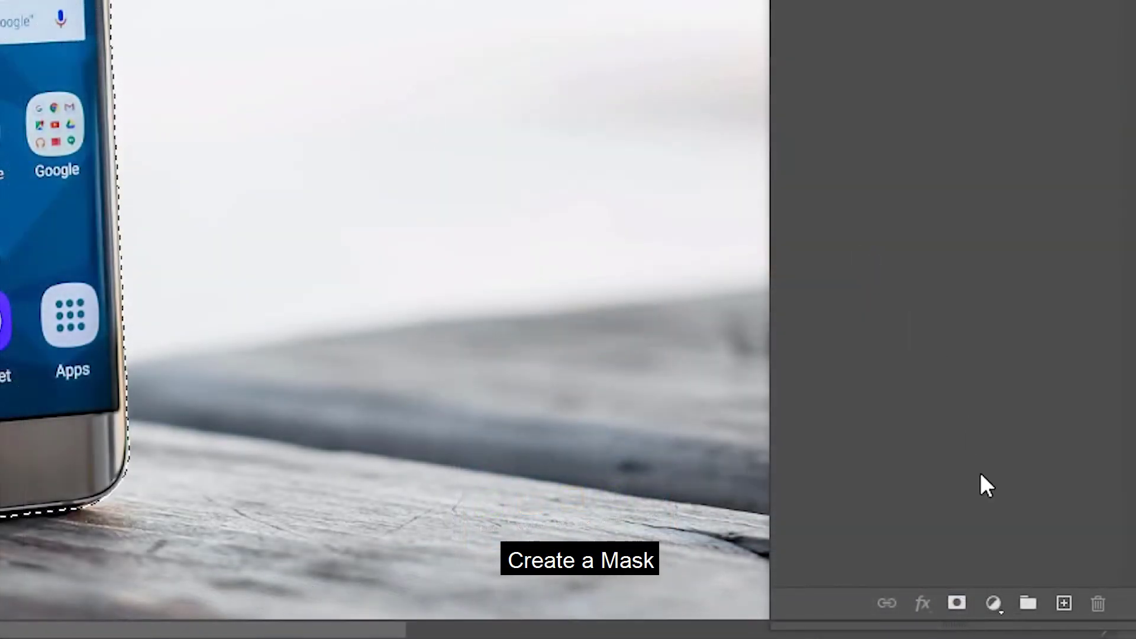
pyautogui.click(958, 608)
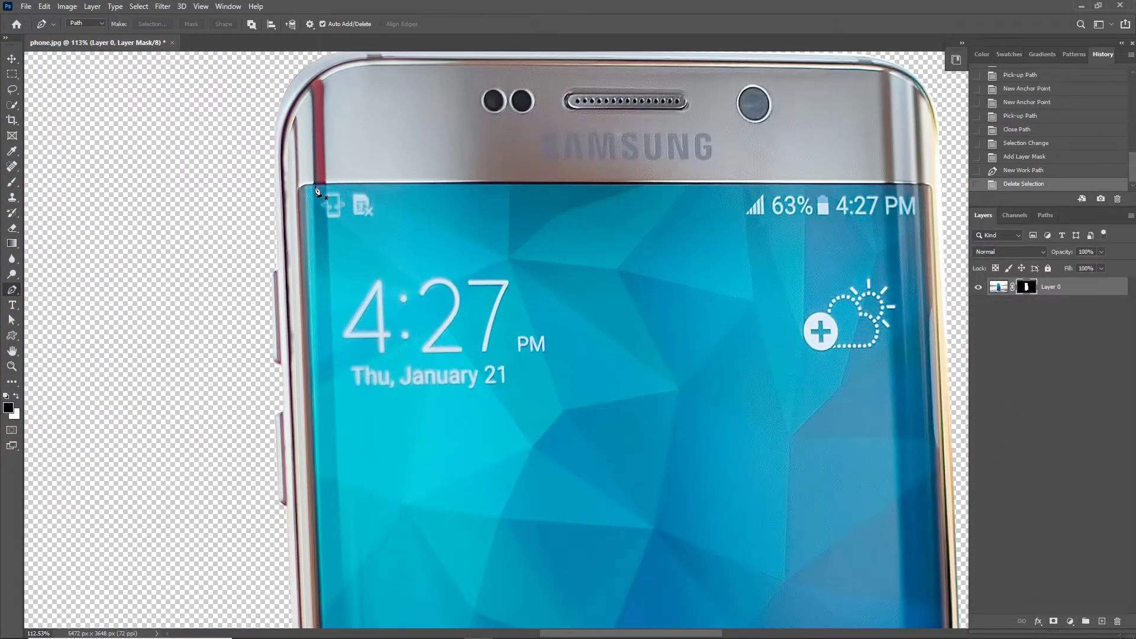
# Step: Start a Pen path at the phone display's upper-left corner and run it down the display's left edge
pyautogui.click(299, 203)
pyautogui.moveTo(305, 211); pyautogui.dragTo(306, 212)
pyautogui.keyDown('alt'); pyautogui.click(301, 197); pyautogui.keyUp('alt')
pyautogui.scroll(-5, 303, 200)
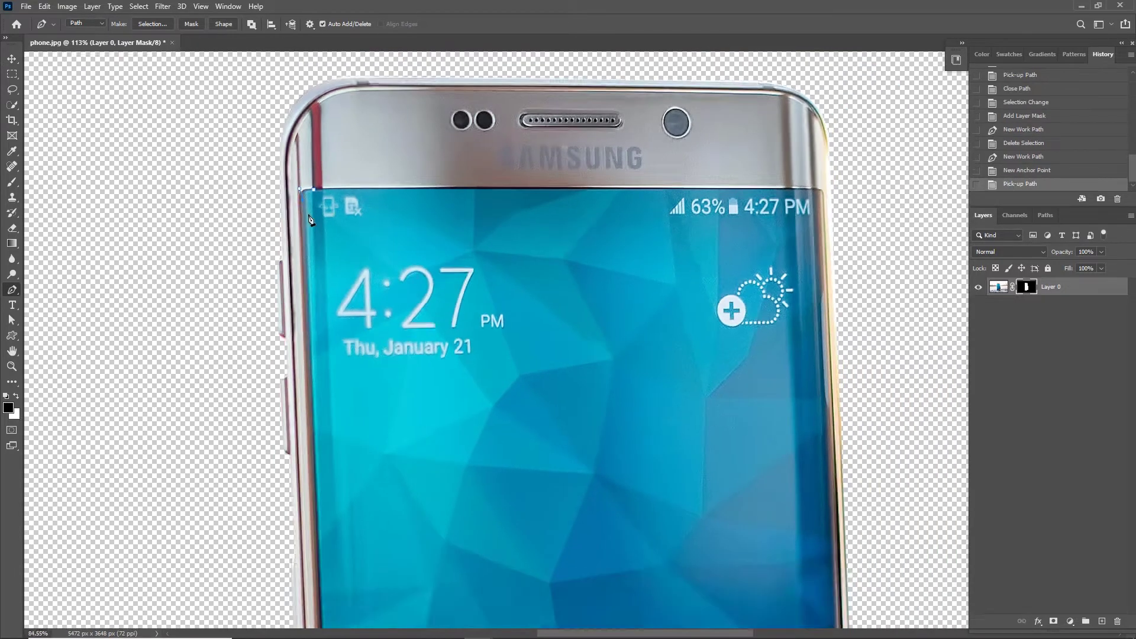
pyautogui.scroll(4, 350, 595)
pyautogui.click(329, 592)
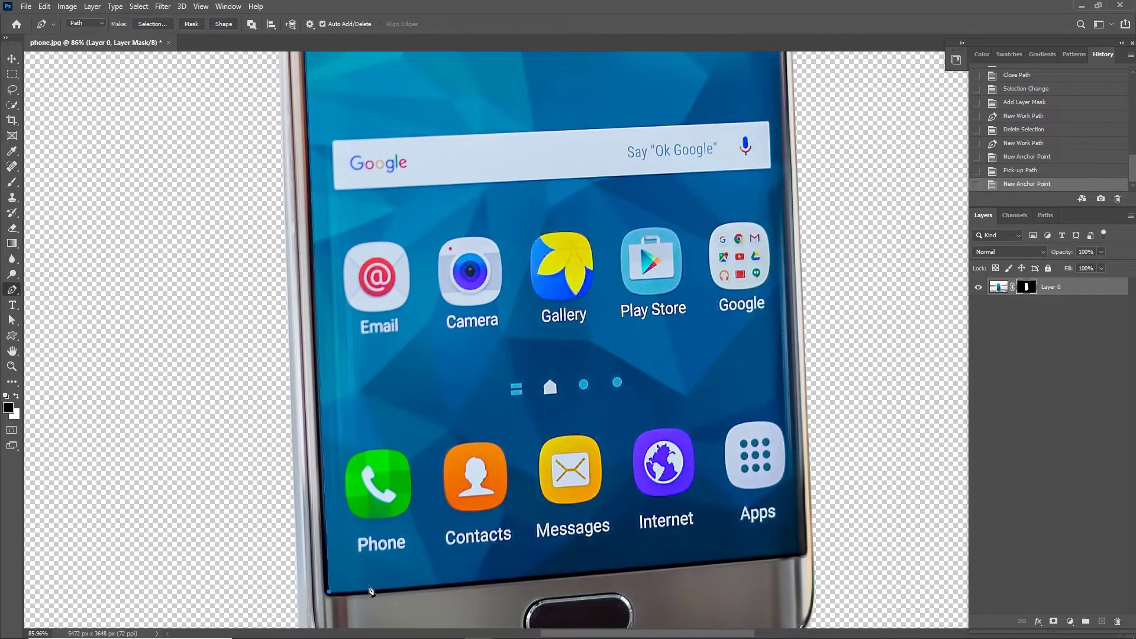
# Step: Round the path at the display's lower-left corner and continue it along the bottom edge to the lower-right corner
pyautogui.click(344, 592)
pyautogui.hotkey('ctrl', 'z')
pyautogui.moveTo(344, 593); pyautogui.dragTo(357, 590)
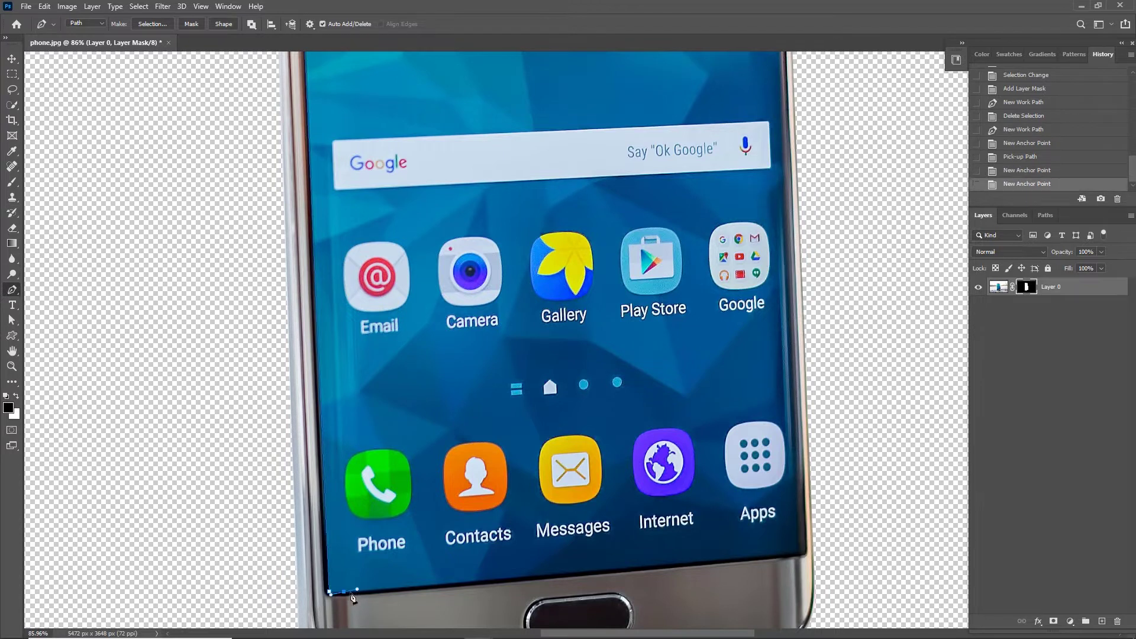
pyautogui.keyDown('alt'); pyautogui.click(344, 592); pyautogui.keyUp('alt')
pyautogui.scroll(-4, 345, 592)
pyautogui.scroll(6, 655, 585)
pyautogui.click(668, 552)
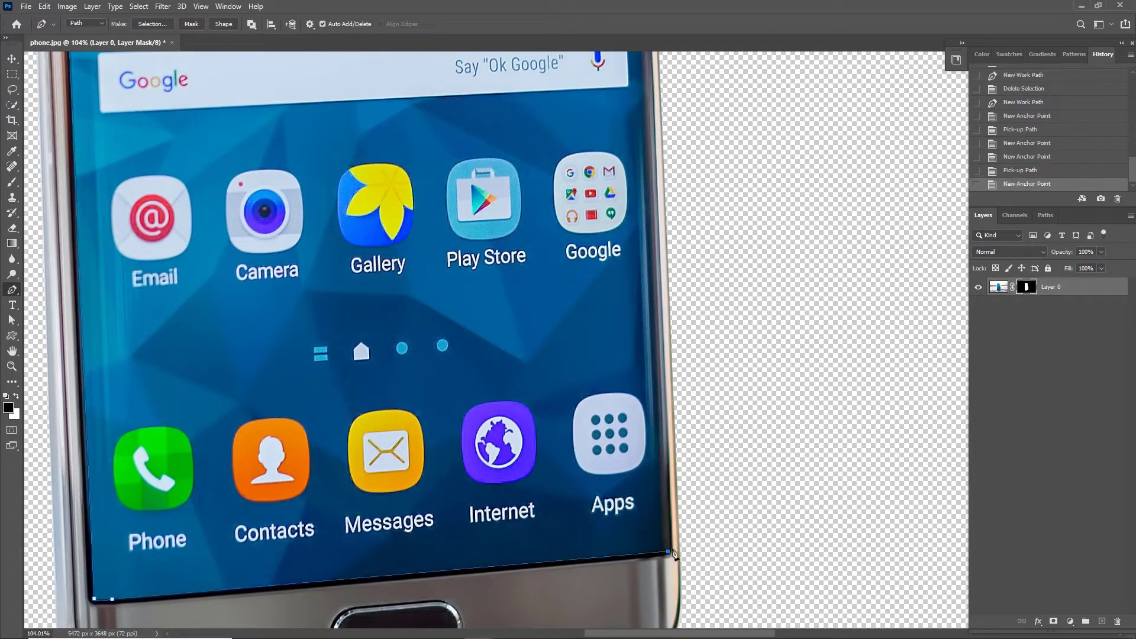
# Step: Shape the path around the display's lower-right corner and extend it up the right edge to the upper-right corner
pyautogui.moveTo(667, 530); pyautogui.dragTo(668, 529)
pyautogui.click(671, 539)
pyautogui.keyDown('alt'); pyautogui.click(671, 538); pyautogui.keyUp('alt')
pyautogui.scroll(-5, 675, 561)
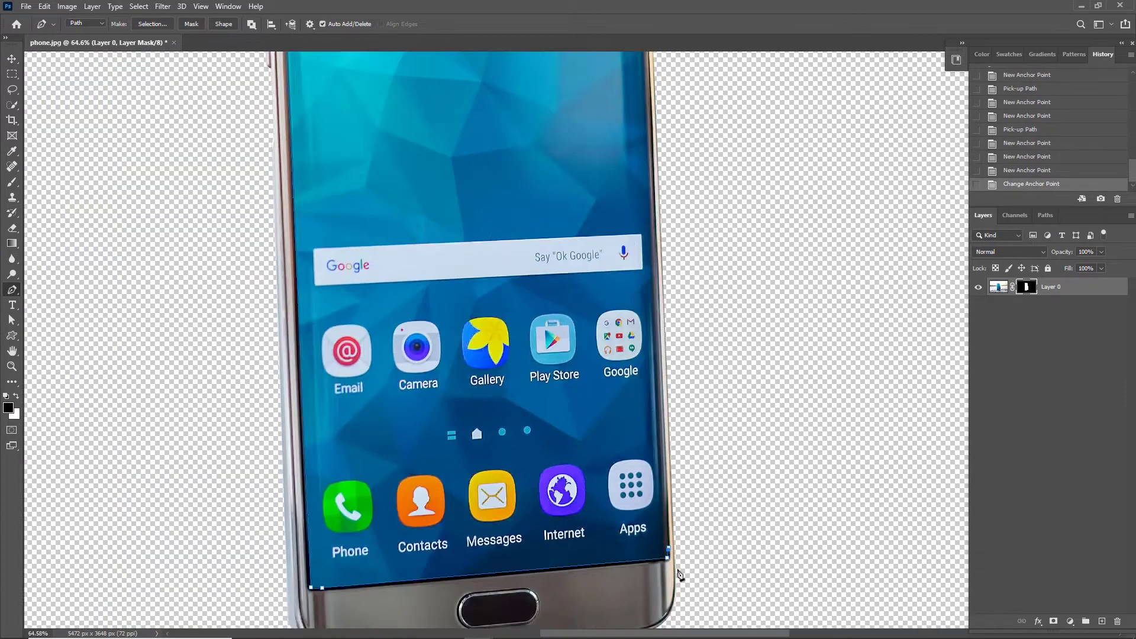
pyautogui.scroll(6, 651, 189)
pyautogui.click(635, 244)
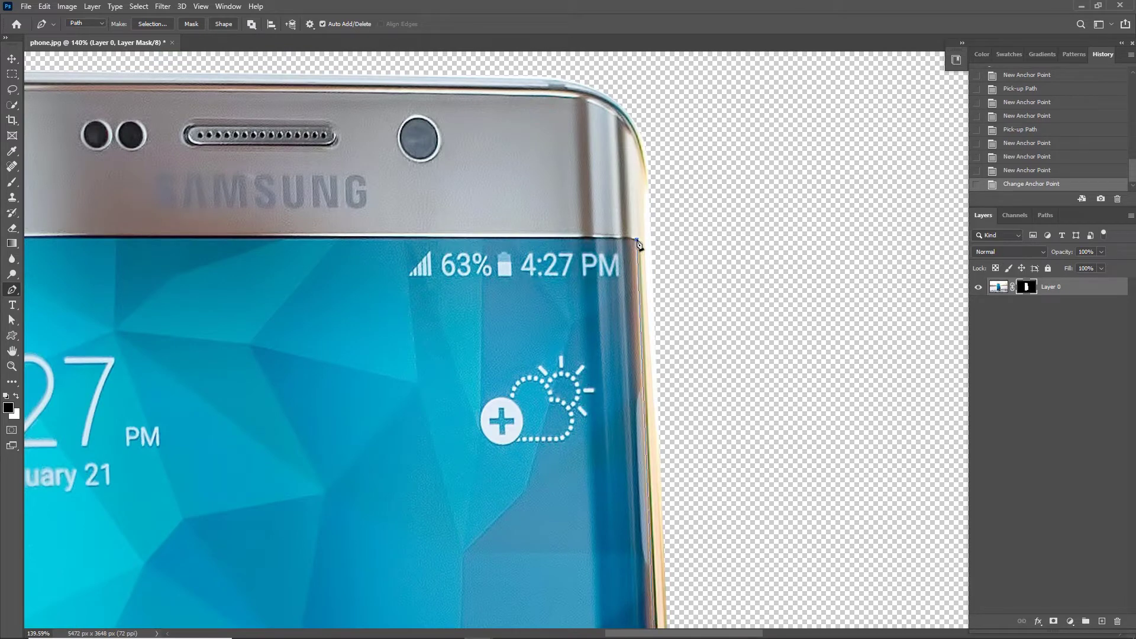
# Step: Curve the path around the display's upper-right corner, follow the top edge and close it at the starting point
pyautogui.scroll(-5, 636, 246)
pyautogui.scroll(6, 662, 274)
pyautogui.moveTo(653, 267); pyautogui.dragTo(651, 267)
pyautogui.keyDown('alt'); pyautogui.click(658, 269); pyautogui.keyUp('alt')
pyautogui.scroll(-5, 650, 272)
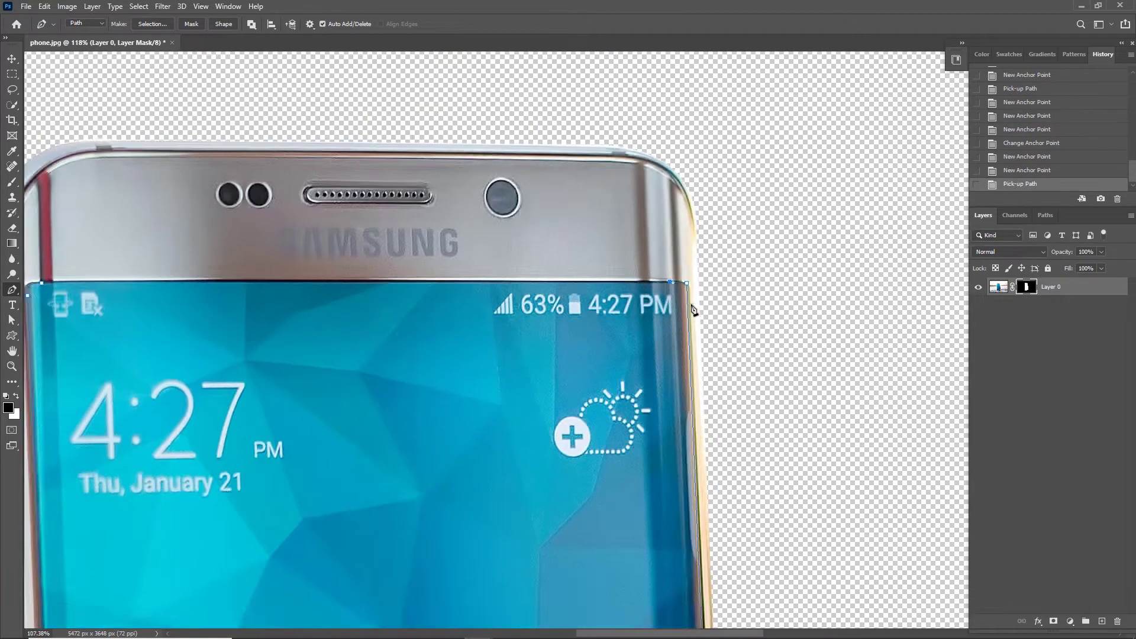
pyautogui.scroll(4, 201, 280)
pyautogui.click(184, 277)
pyautogui.scroll(-5, 283, 303)
pyautogui.scroll(-4, 308, 317)
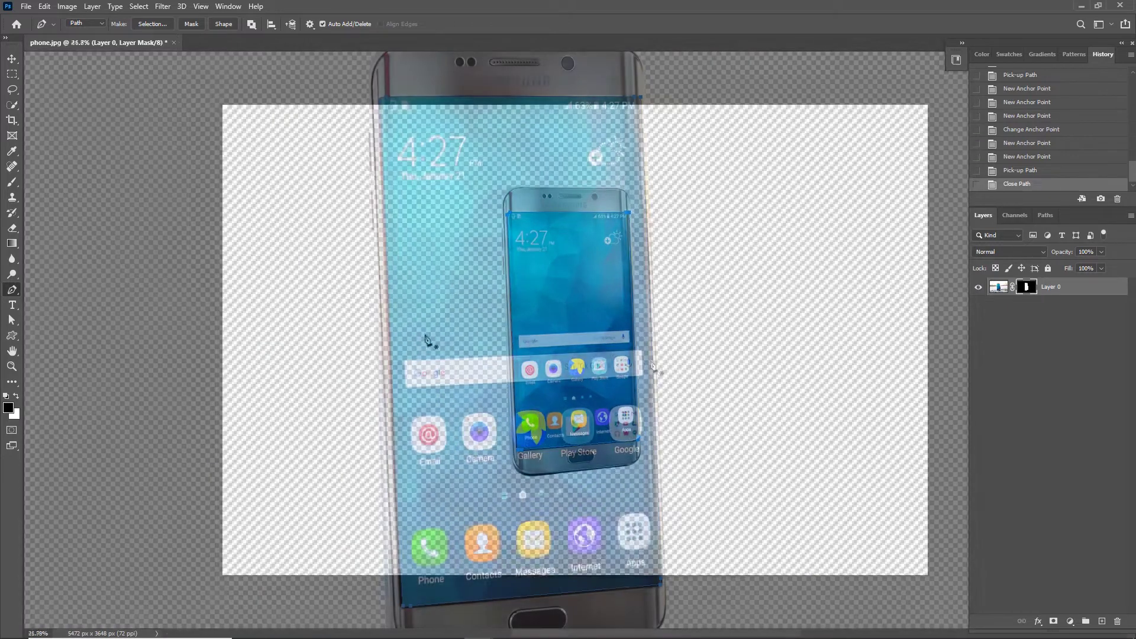
# Step: Convert the display path into a selection and copy the phone display to a new layer
pyautogui.hotkey('ctrl', 'Return')
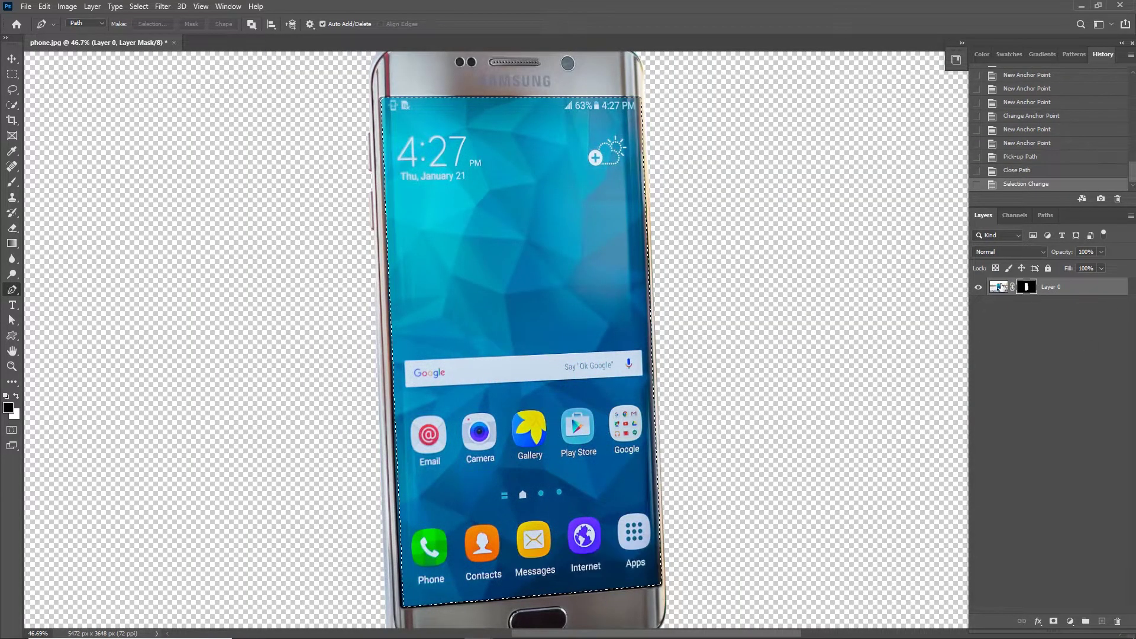
pyautogui.hotkey('ctrl', 'j')
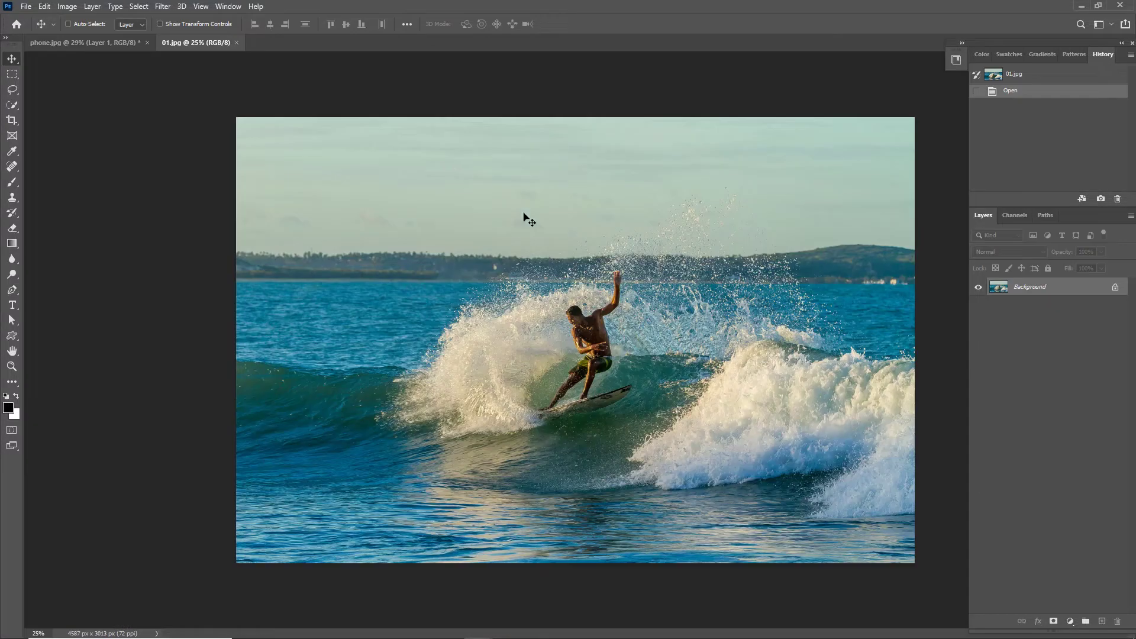
# Step: Bring the surfer photo from 01.jpg into the phone.jpg document and flip it horizontally
pyautogui.moveTo(529, 220); pyautogui.dragTo(500, 261)
pyautogui.hotkey('ctrl', 't')
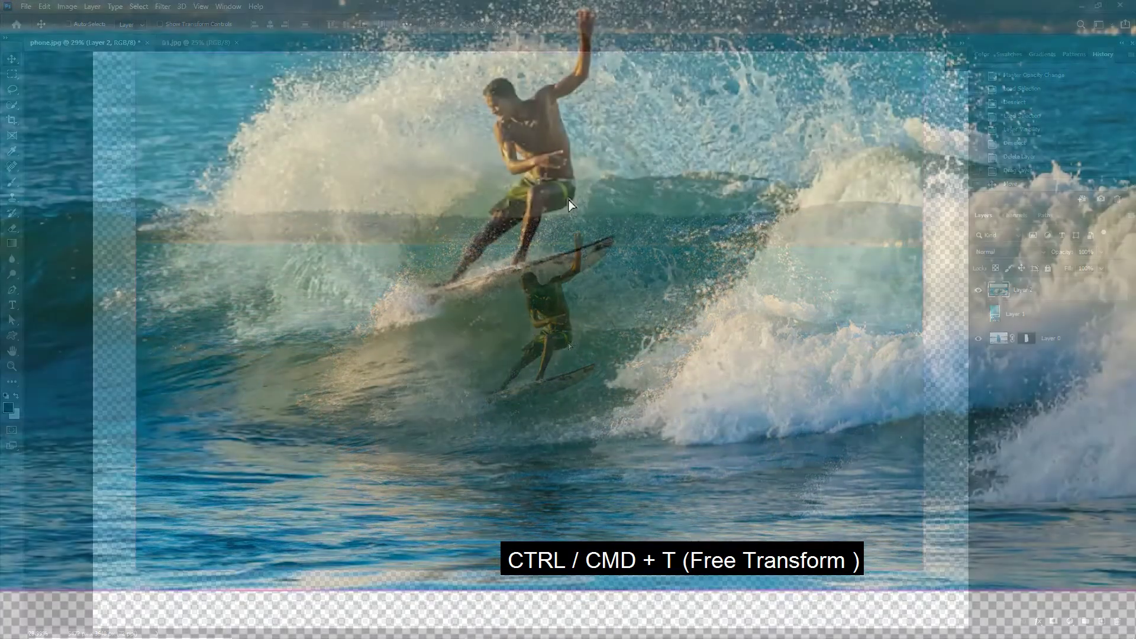
pyautogui.rightClick(566, 260)
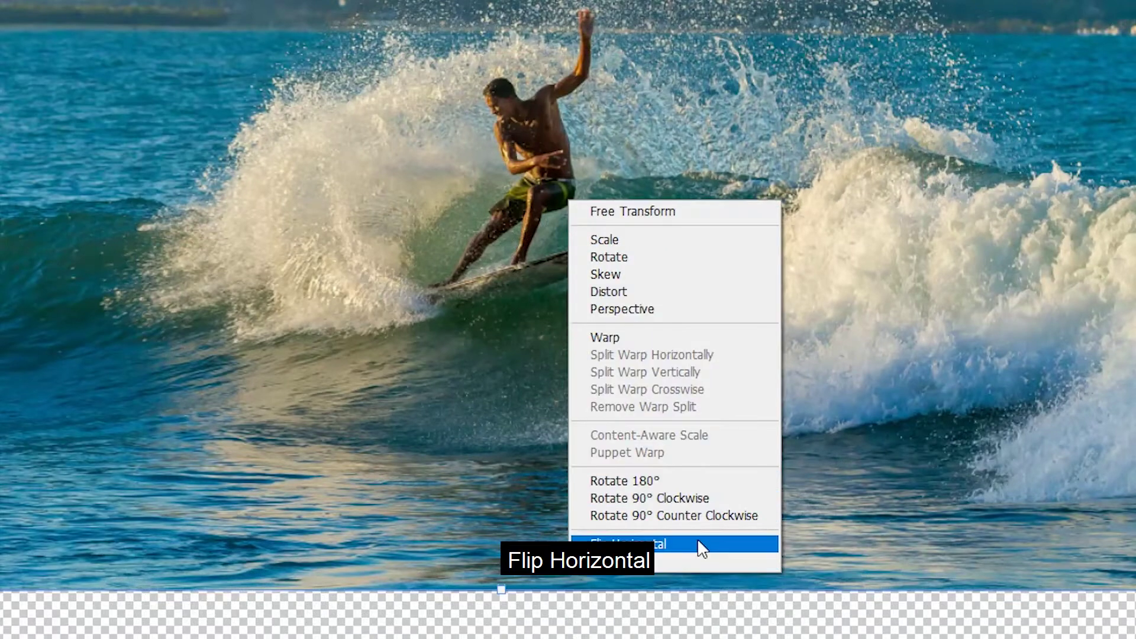
pyautogui.click(697, 543)
# Step: Scale the surfer photo to about 74% and position it over the phone with the surfer at the display's right edge
pyautogui.moveTo(925, 572); pyautogui.dragTo(712, 432)
pyautogui.moveTo(453, 302); pyautogui.dragTo(624, 392)
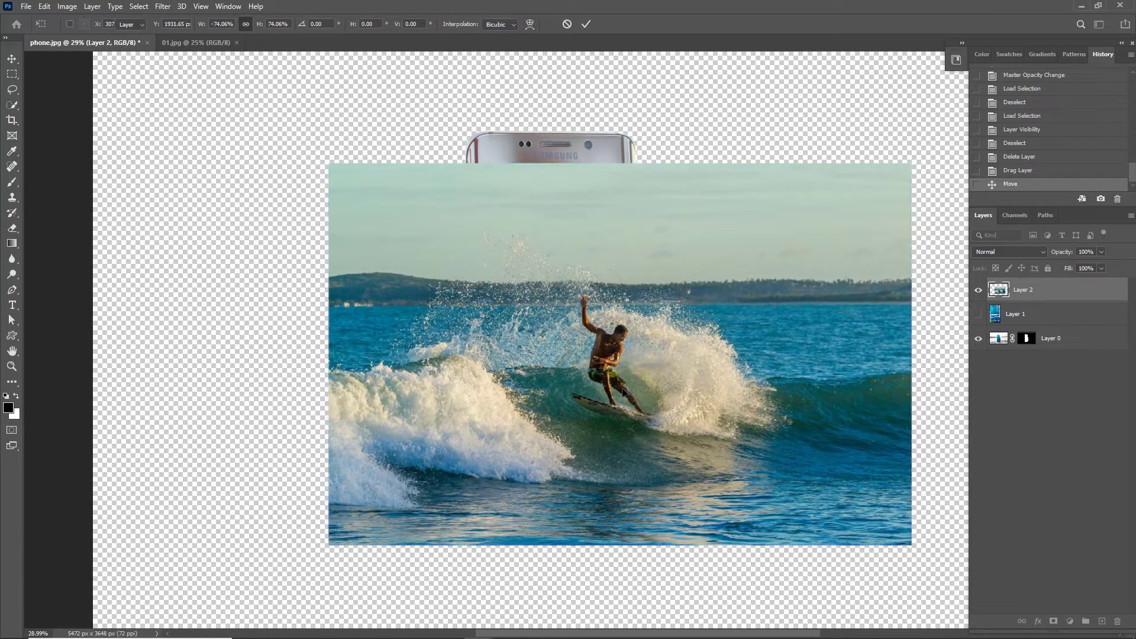
pyautogui.press('Return')
pyautogui.moveTo(1083, 267); pyautogui.dragTo(1074, 268)
pyautogui.moveTo(684, 411); pyautogui.dragTo(716, 407)
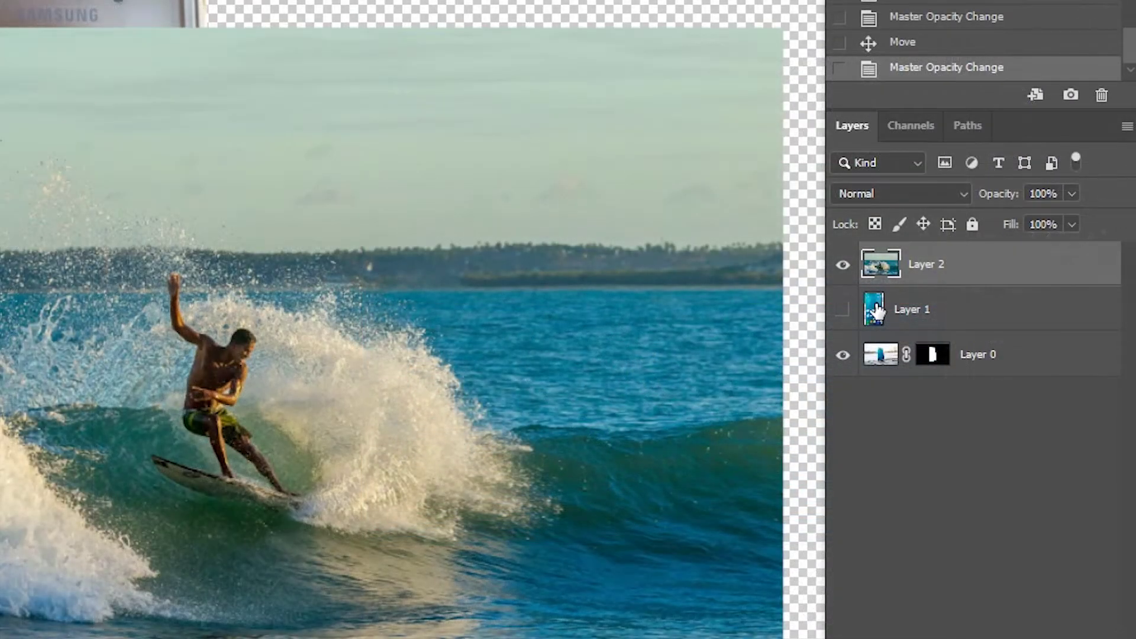
# Step: Load the phone display layer's outline as a selection and mask the surfer photo in Layer 2 with it
pyautogui.rightClick(995, 312)
pyautogui.click(897, 368)
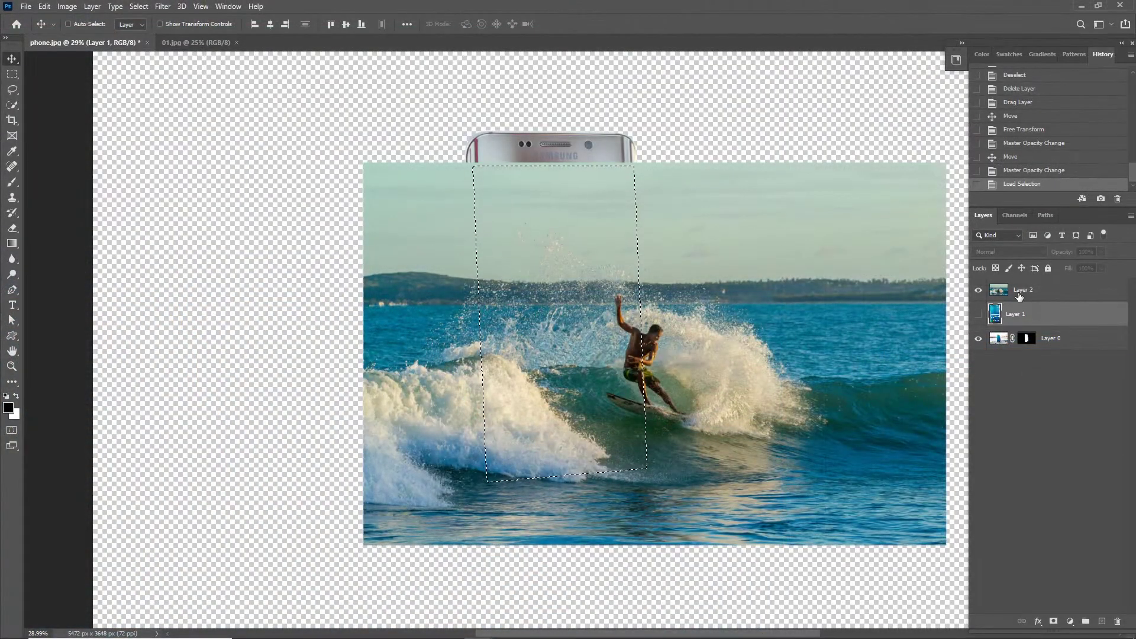
pyautogui.click(1054, 621)
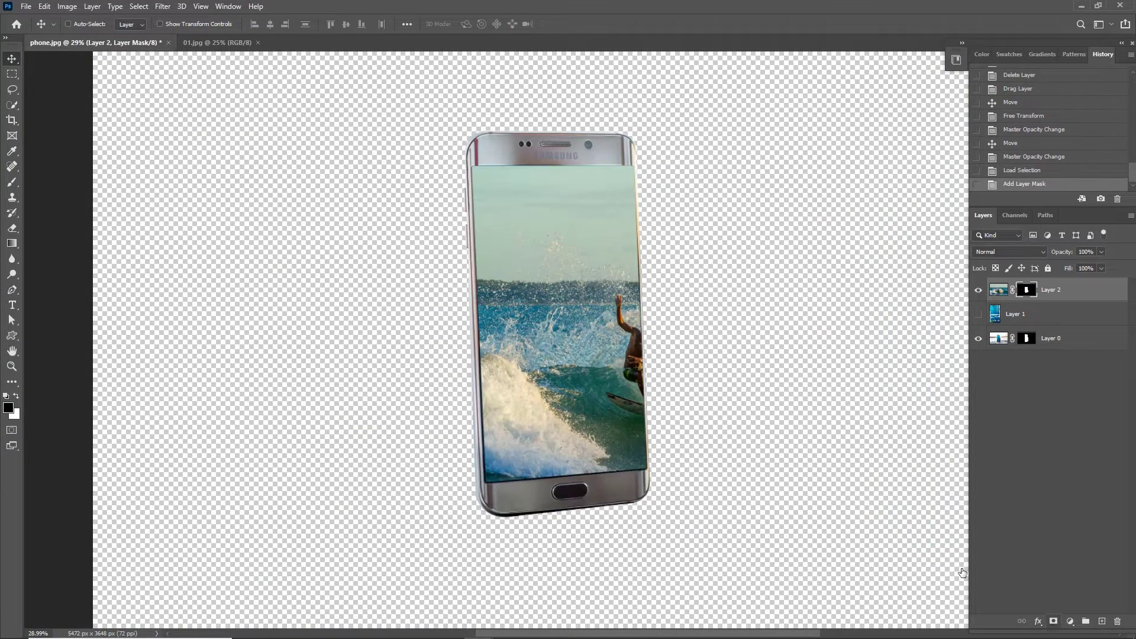
# Step: Disable the layer mask on the surfer photo to show the whole surfer
pyautogui.scroll(5, 668, 358)
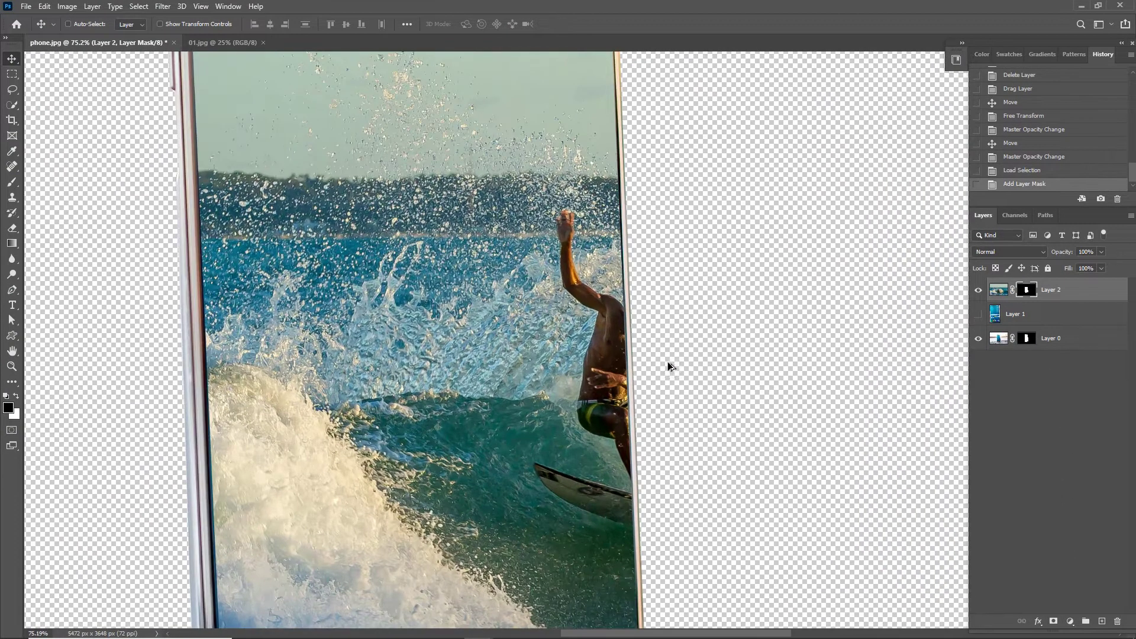
pyautogui.keyDown('shift'); pyautogui.click(1027, 290); pyautogui.keyUp('shift')
# Step: Start a Pen path at the surfer's raised fingertips and trace down the left side of the hand
pyautogui.press('p')
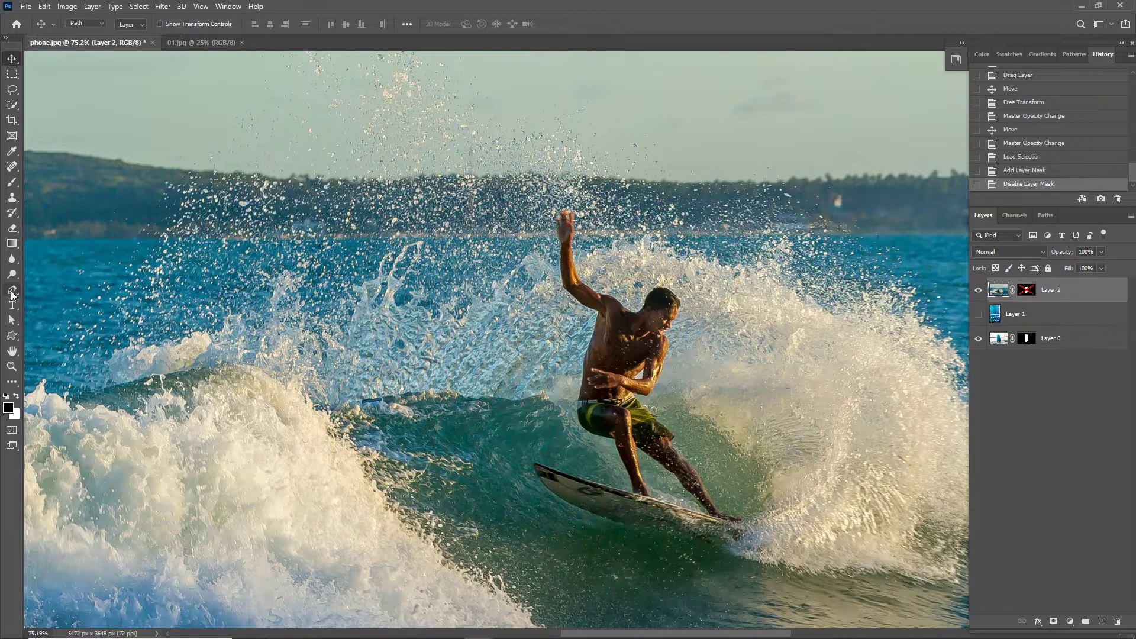
pyautogui.scroll(3, 636, 305)
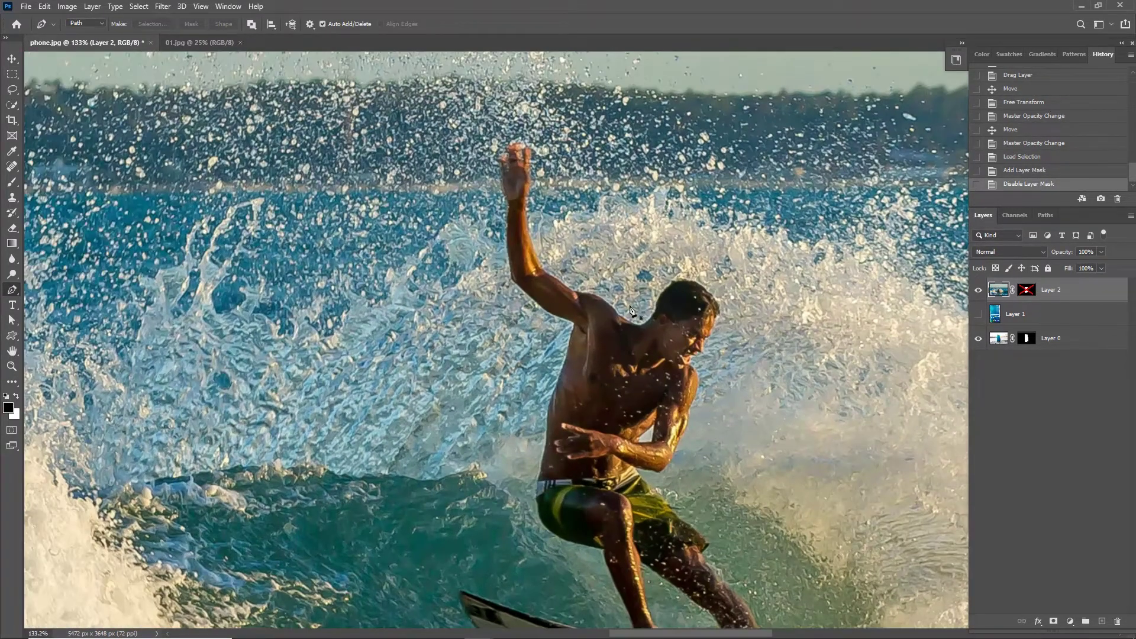
pyautogui.scroll(3, 516, 157)
pyautogui.click(535, 159)
pyautogui.click(533, 143)
pyautogui.click(523, 144)
pyautogui.click(515, 139)
pyautogui.click(508, 140)
pyautogui.click(502, 144)
pyautogui.click(499, 157)
pyautogui.click(493, 184)
# Step: Continue the path around the raised arm's elbow and along the underside of the upper arm to the armpit
pyautogui.keyDown('alt'); pyautogui.click(507, 312); pyautogui.keyUp('alt')
pyautogui.click(508, 321)
pyautogui.click(515, 328)
pyautogui.moveTo(612, 382); pyautogui.dragTo(614, 382)
pyautogui.keyDown('alt'); pyautogui.click(582, 374); pyautogui.keyUp('alt')
pyautogui.click(593, 379)
# Step: Trace the path down the left side of the surfer's torso to the waistband of the shorts
pyautogui.scroll(-1, 566, 458)
pyautogui.moveTo(564, 470); pyautogui.dragTo(560, 513)
pyautogui.keyDown('alt'); pyautogui.click(565, 462); pyautogui.keyUp('alt')
pyautogui.scroll(-1, 565, 471)
pyautogui.keyDown('alt'); pyautogui.click(557, 499); pyautogui.keyUp('alt')
pyautogui.moveTo(543, 563); pyautogui.dragTo(666, 579)
pyautogui.click(541, 566)
pyautogui.click(541, 576)
pyautogui.click(542, 594)
# Step: Continue the path under the shorts and down the front leg to the foot on the surfboard
pyautogui.scroll(-3, 538, 586)
pyautogui.keyDown('alt'); pyautogui.click(604, 570); pyautogui.keyUp('alt')
pyautogui.click(631, 579)
pyautogui.scroll(-4, 629, 575)
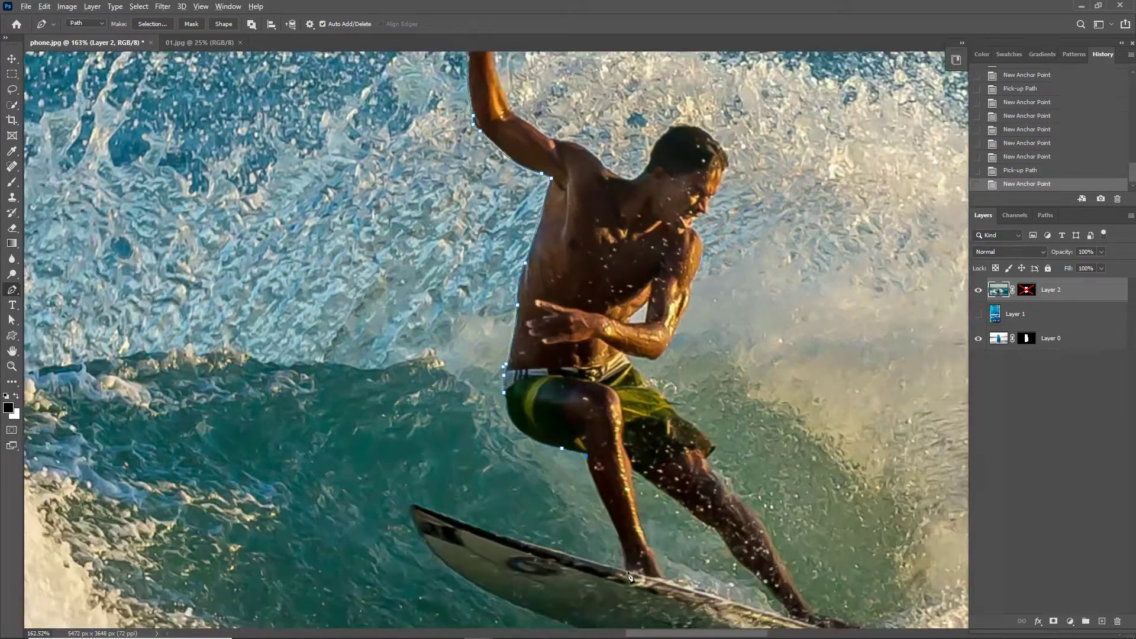
pyautogui.scroll(1, 629, 575)
pyautogui.moveTo(614, 521); pyautogui.dragTo(629, 540)
pyautogui.keyDown('alt'); pyautogui.click(614, 521); pyautogui.keyUp('alt')
pyautogui.click(621, 545)
pyautogui.click(623, 555)
pyautogui.click(625, 566)
pyautogui.click(626, 571)
# Step: Trace the surfboard's upper edge to its nose, around the tip and along the start of the underside
pyautogui.moveTo(397, 497); pyautogui.dragTo(340, 475)
pyautogui.keyDown('alt'); pyautogui.click(397, 498); pyautogui.keyUp('alt')
pyautogui.moveTo(388, 507); pyautogui.dragTo(393, 523)
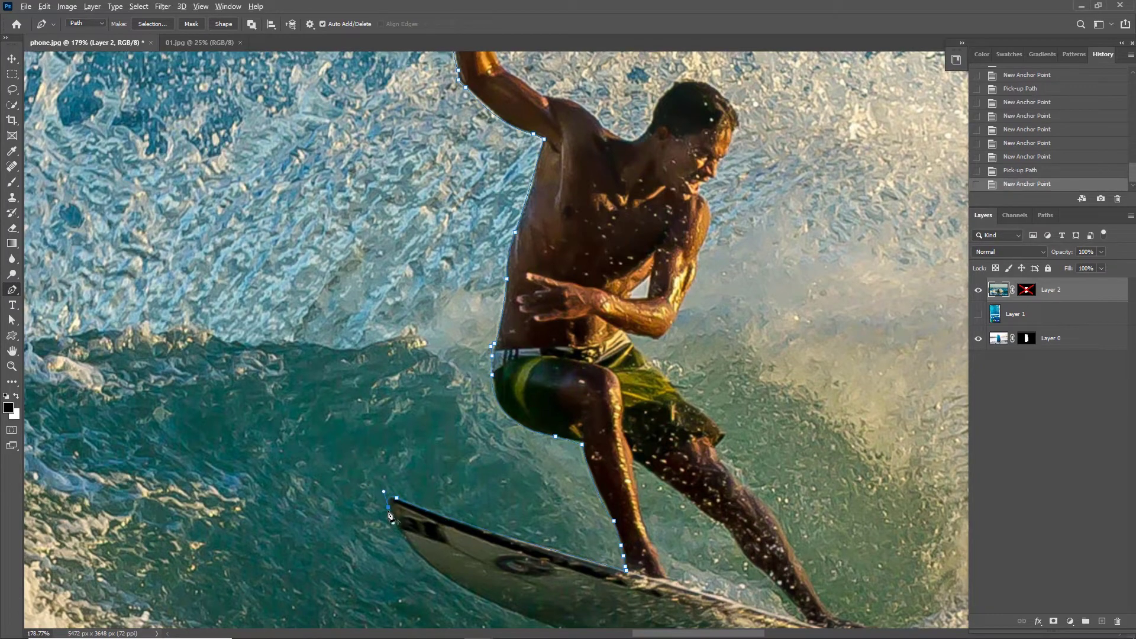
pyautogui.keyDown('alt'); pyautogui.click(388, 507); pyautogui.keyUp('alt')
pyautogui.scroll(-4, 389, 509)
pyautogui.scroll(4, 445, 570)
pyautogui.moveTo(470, 569); pyautogui.dragTo(570, 605)
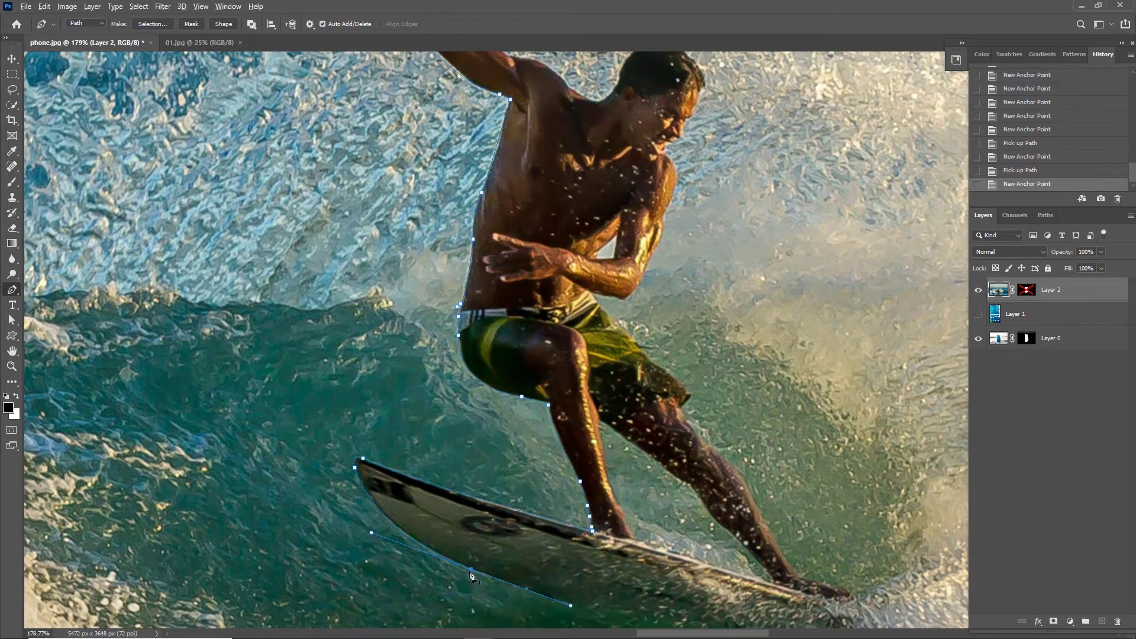
pyautogui.keyDown('alt'); pyautogui.click(471, 569); pyautogui.keyUp('alt')
# Step: Extend the path along the surfboard's underside to its tail in the spray
pyautogui.scroll(-4, 473, 570)
pyautogui.scroll(5, 717, 604)
pyautogui.click(643, 595)
pyautogui.hotkey('ctrl', 'z')
pyautogui.click(627, 605)
pyautogui.click(751, 615)
# Step: Bring the path up from the surfboard's tail and trace along the top of the rear foot
pyautogui.click(802, 561)
pyautogui.click(766, 538)
pyautogui.click(742, 528)
pyautogui.click(725, 518)
pyautogui.click(689, 507)
pyautogui.click(677, 502)
# Step: Trace the path up the outer side of the rear leg to the hem of the shorts
pyautogui.scroll(-4, 676, 500)
pyautogui.scroll(5, 681, 468)
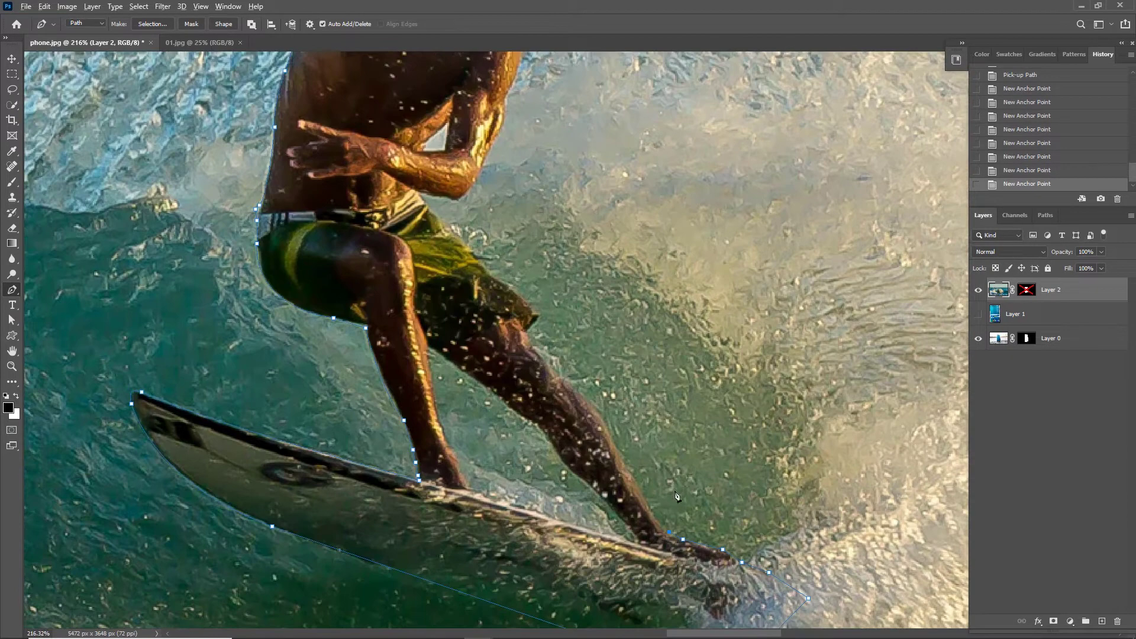
pyautogui.scroll(3, 677, 496)
pyautogui.click(613, 455)
pyautogui.keyDown('alt'); pyautogui.click(612, 455); pyautogui.keyUp('alt')
pyautogui.click(565, 371)
pyautogui.click(540, 349)
pyautogui.click(497, 295)
pyautogui.click(478, 277)
# Step: Continue the path around the shorts' hem corner and up their right edge
pyautogui.click(477, 270)
pyautogui.click(490, 258)
pyautogui.click(493, 247)
pyautogui.scroll(3, 491, 249)
pyautogui.click(452, 292)
pyautogui.click(425, 269)
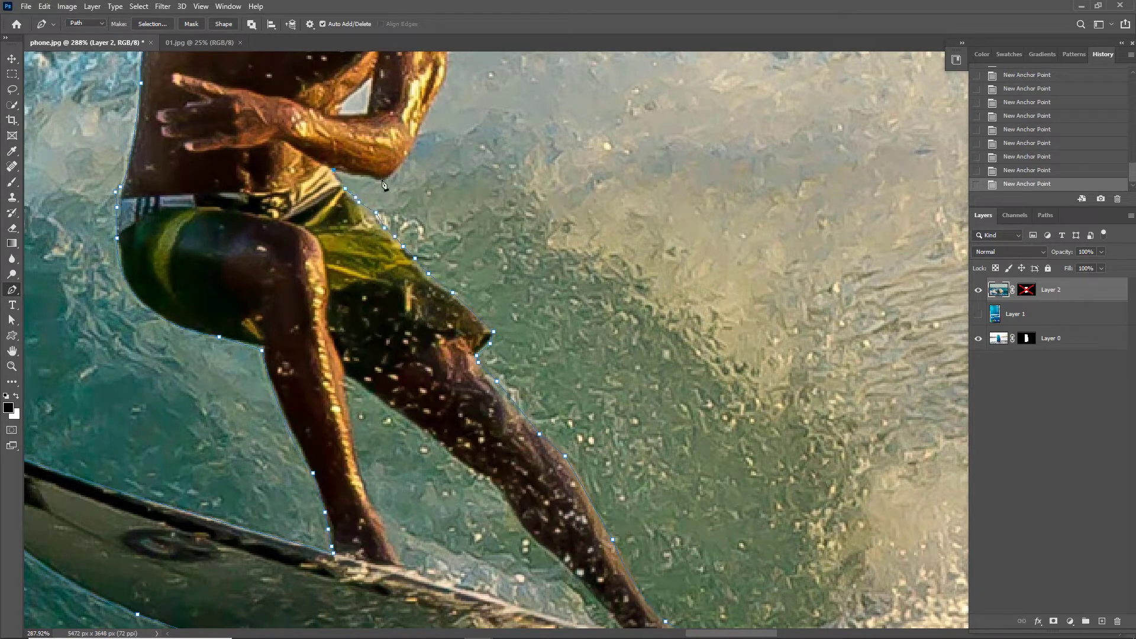
# Step: Trace the path around the bent arm's elbow, up the outer arm and over the shoulder to the chin
pyautogui.scroll(9, 394, 195)
pyautogui.click(399, 427)
pyautogui.click(410, 396)
pyautogui.click(420, 377)
pyautogui.click(432, 359)
pyautogui.click(436, 342)
pyautogui.click(436, 323)
pyautogui.click(437, 314)
pyautogui.click(457, 252)
pyautogui.click(453, 232)
pyautogui.click(444, 214)
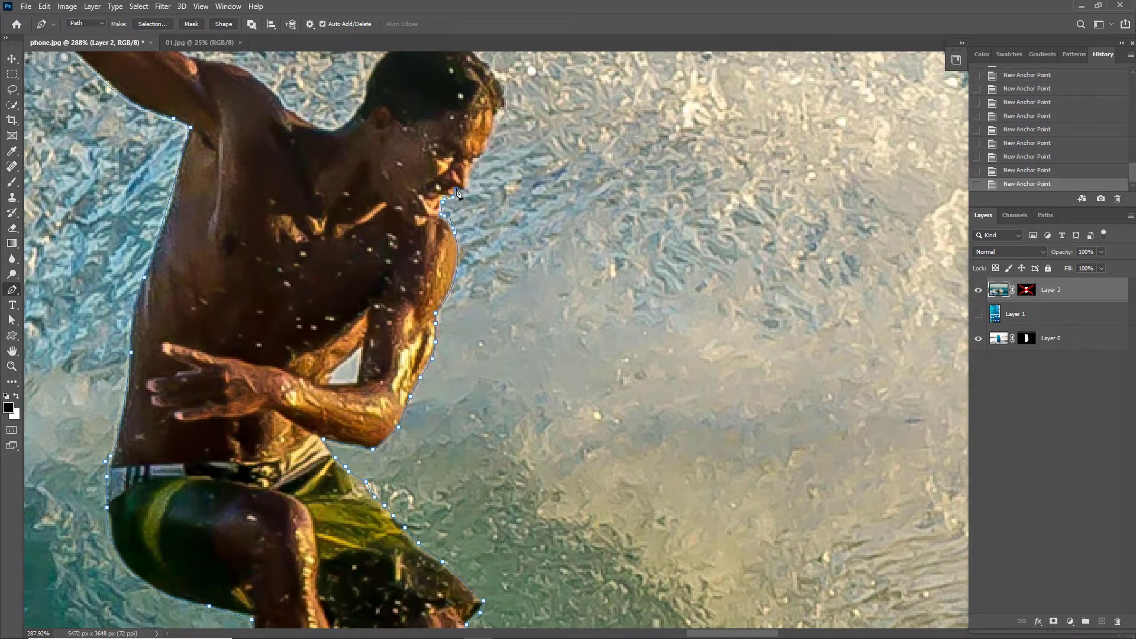
# Step: Trace the path along the surfer's face from the mouth up to the forehead
pyautogui.click(472, 163)
pyautogui.click(482, 156)
pyautogui.click(489, 148)
pyautogui.click(493, 126)
pyautogui.moveTo(516, 152); pyautogui.dragTo(498, 426)
pyautogui.click(485, 361)
# Step: Curve the path over the top and back of the head and down the nape of the neck
pyautogui.moveTo(395, 308); pyautogui.dragTo(338, 317)
pyautogui.keyDown('alt'); pyautogui.click(394, 308); pyautogui.keyUp('alt')
pyautogui.moveTo(349, 367); pyautogui.dragTo(343, 395)
pyautogui.keyDown('alt'); pyautogui.click(349, 368); pyautogui.keyUp('alt')
pyautogui.click(339, 382)
pyautogui.click(322, 402)
pyautogui.click(301, 404)
pyautogui.hotkey('ctrl', 'z')
pyautogui.click(312, 404)
# Step: Continue the path from the neck across the shoulder and along the surfer's raised upper arm toward the elbow
pyautogui.click(292, 396)
pyautogui.click(277, 383)
pyautogui.click(262, 370)
pyautogui.click(243, 355)
pyautogui.click(221, 342)
pyautogui.click(199, 334)
pyautogui.click(170, 329)
pyautogui.moveTo(177, 340); pyautogui.dragTo(397, 510)
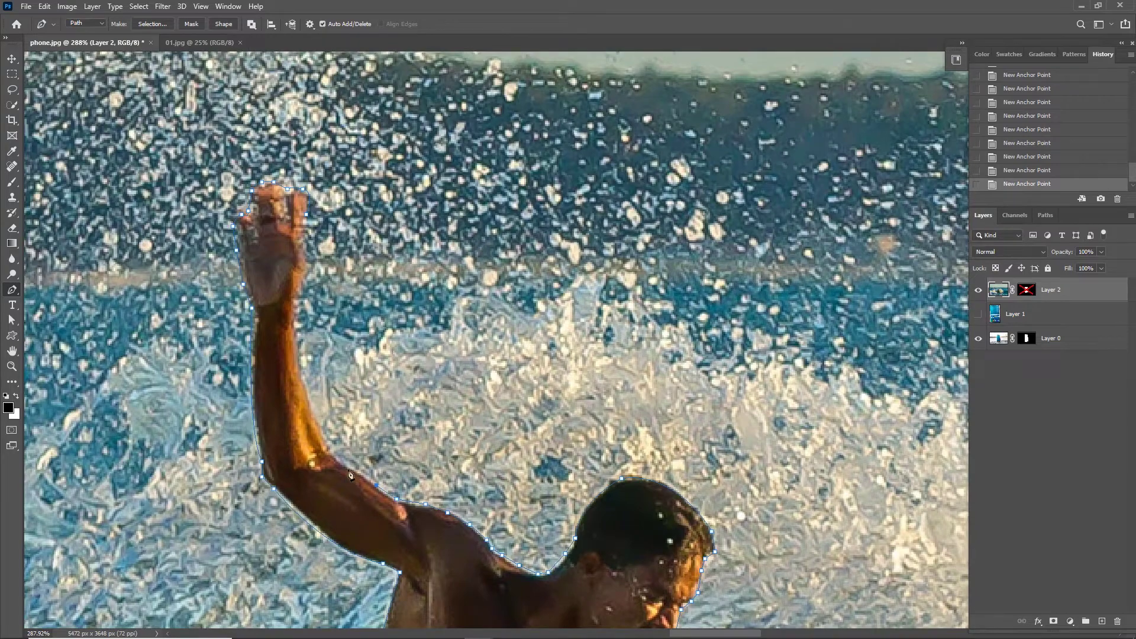
# Step: Trace the path up the raised forearm, wrist and side of the hand, closing it at the fingertips
pyautogui.moveTo(320, 440); pyautogui.dragTo(357, 514)
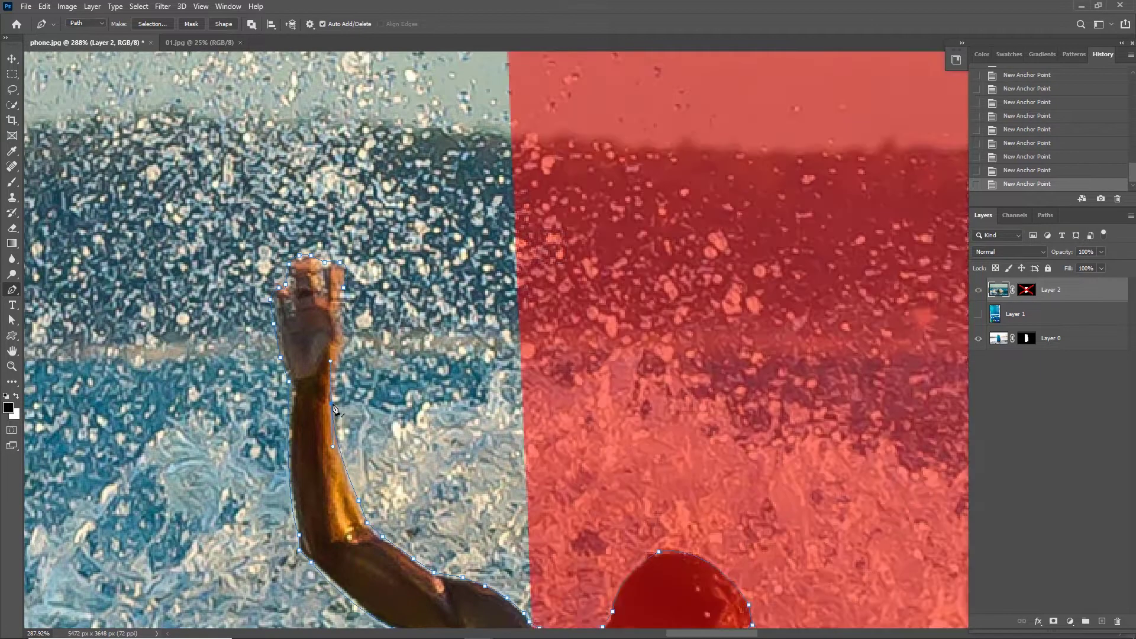
pyautogui.click(331, 388)
pyautogui.click(334, 370)
pyautogui.click(341, 351)
pyautogui.click(344, 334)
pyautogui.click(342, 318)
pyautogui.click(343, 303)
pyautogui.click(343, 288)
# Step: Convert the closed path to a selection, re-enable Layer 2's mask and fill the selection on it to reveal the surfer
pyautogui.scroll(-8, 367, 423)
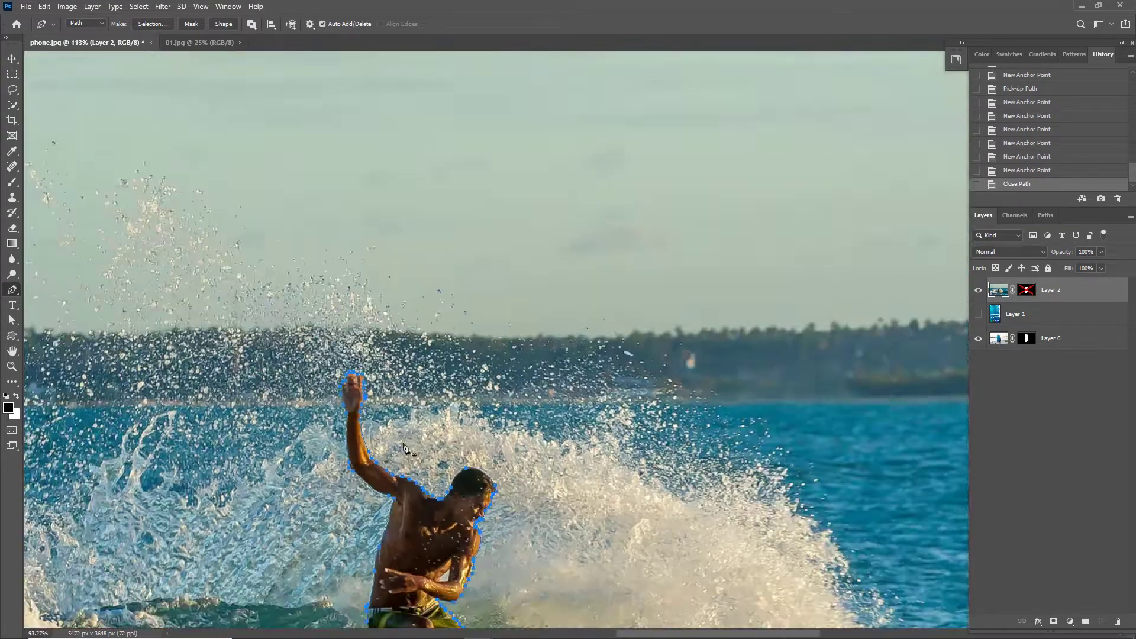
pyautogui.scroll(-1, 493, 516)
pyautogui.hotkey('ctrl', 'Return')
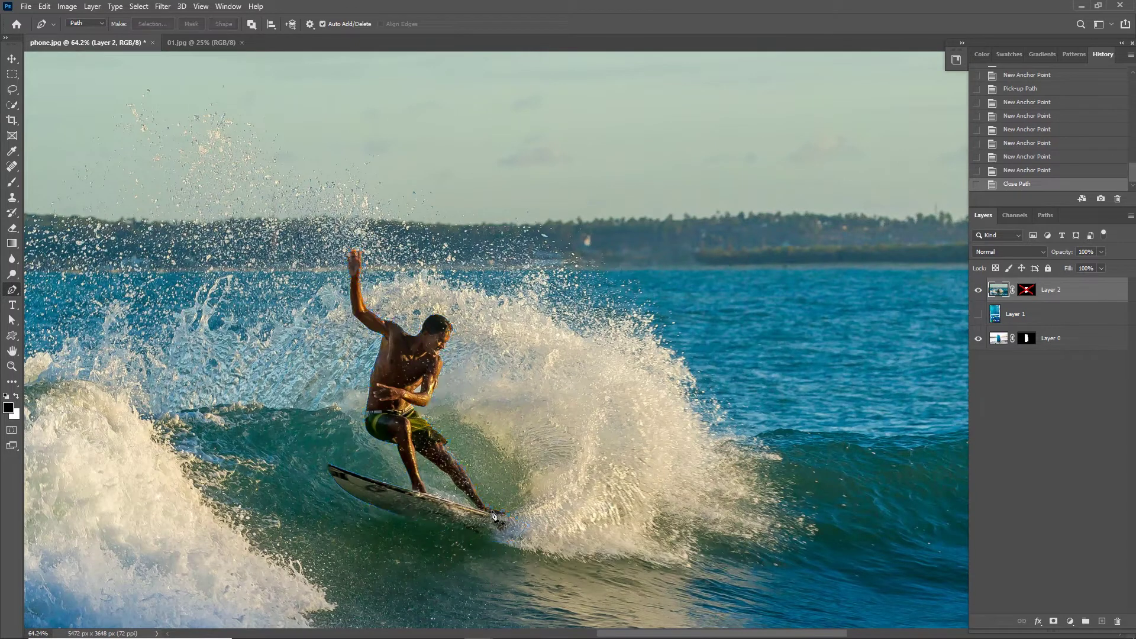
pyautogui.keyDown('shift'); pyautogui.click(1030, 293); pyautogui.keyUp('shift')
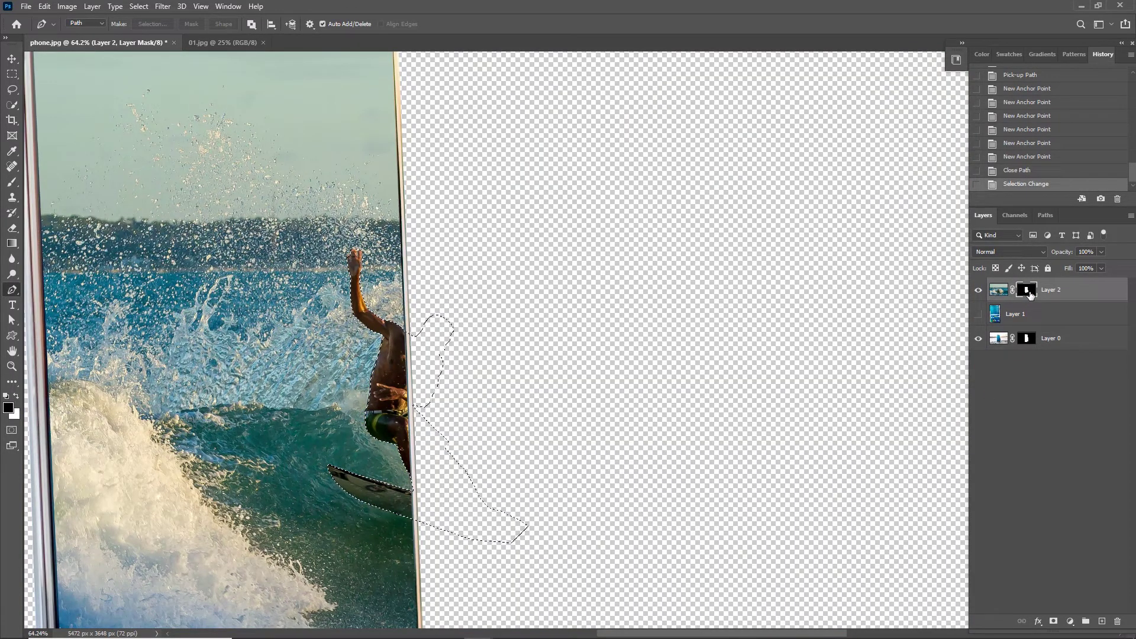
pyautogui.hotkey('alt', 'Delete')
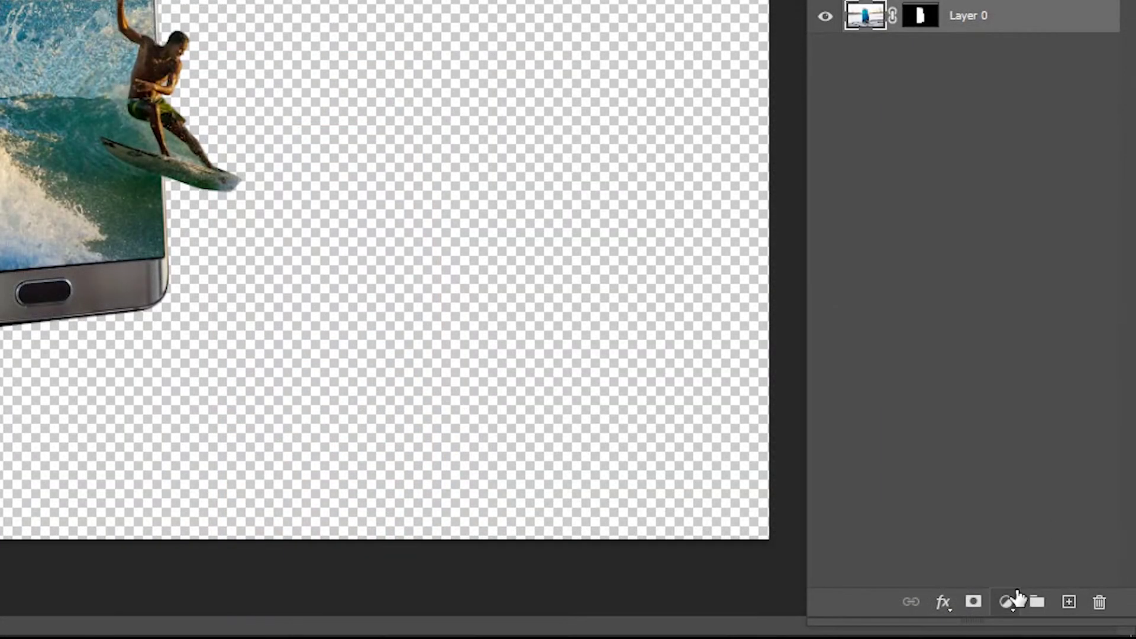
# Step: Add a Gradient Fill layer above Layer 0, running from light blue 93b9ff to near-white
pyautogui.click(1016, 597)
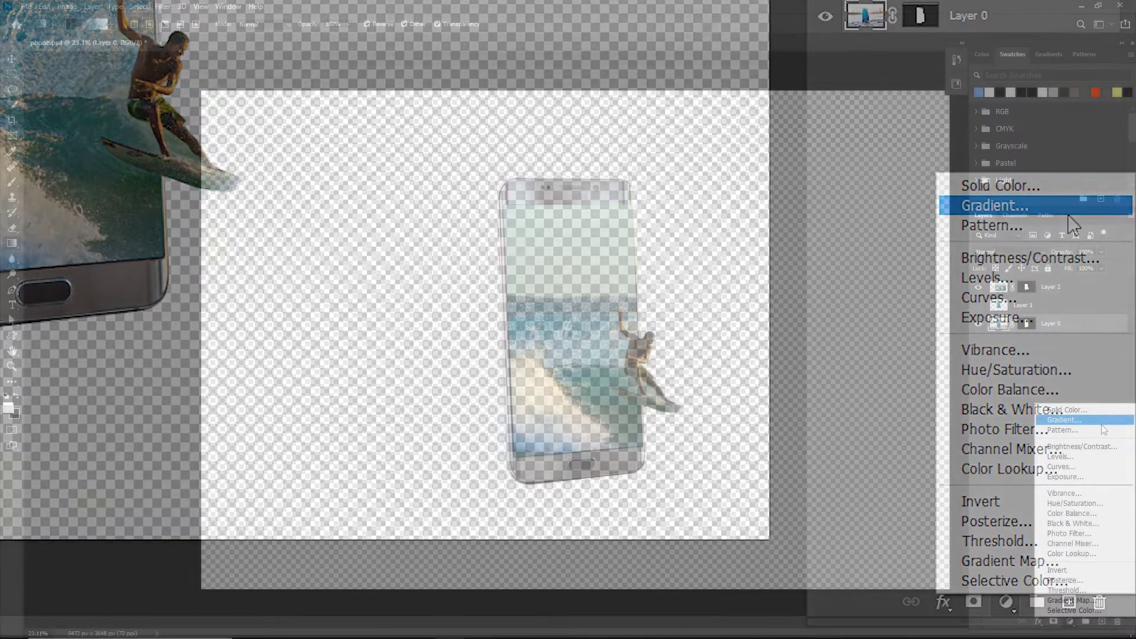
pyautogui.click(1000, 205)
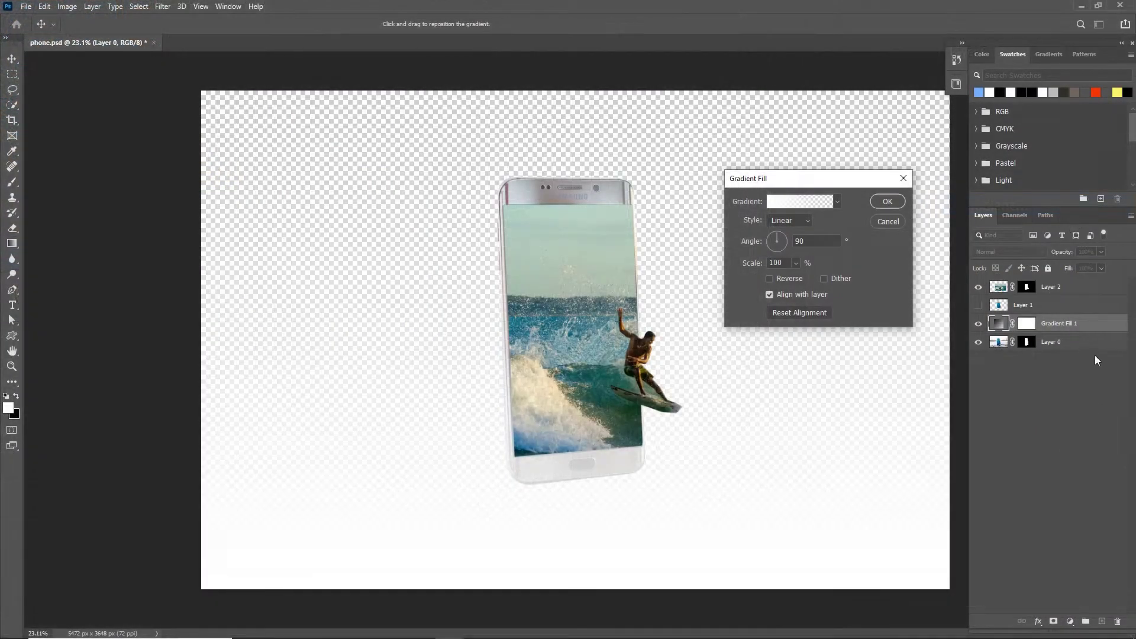
pyautogui.click(804, 201)
pyautogui.click(581, 157)
pyautogui.doubleClick(444, 316)
pyautogui.moveTo(514, 346); pyautogui.dragTo(513, 355)
pyautogui.moveTo(438, 332); pyautogui.dragTo(414, 294)
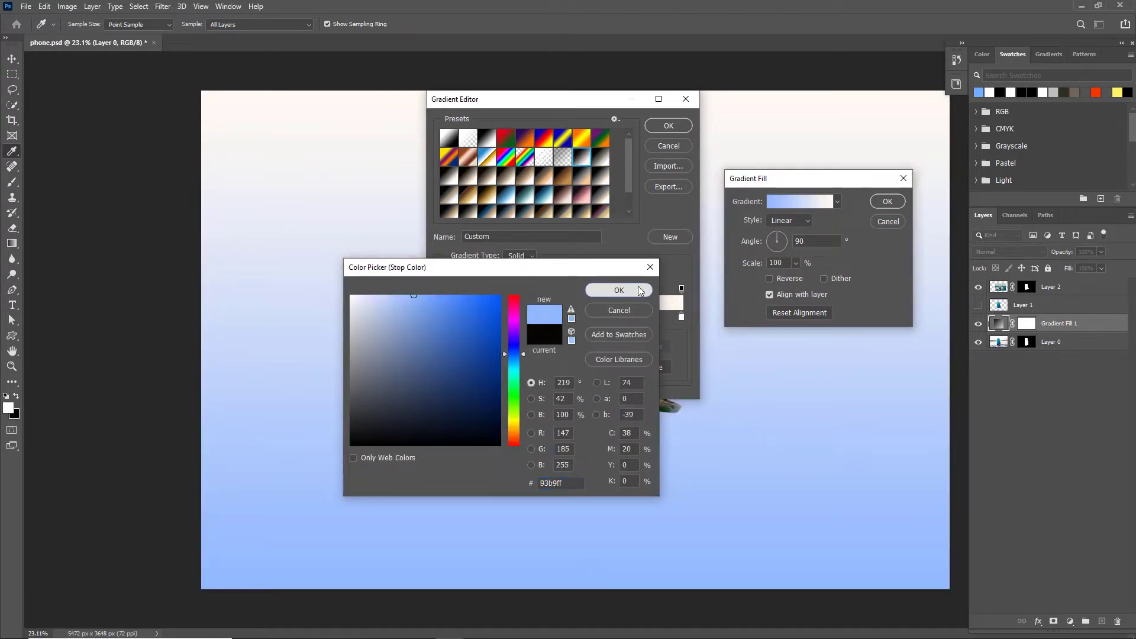
pyautogui.click(626, 293)
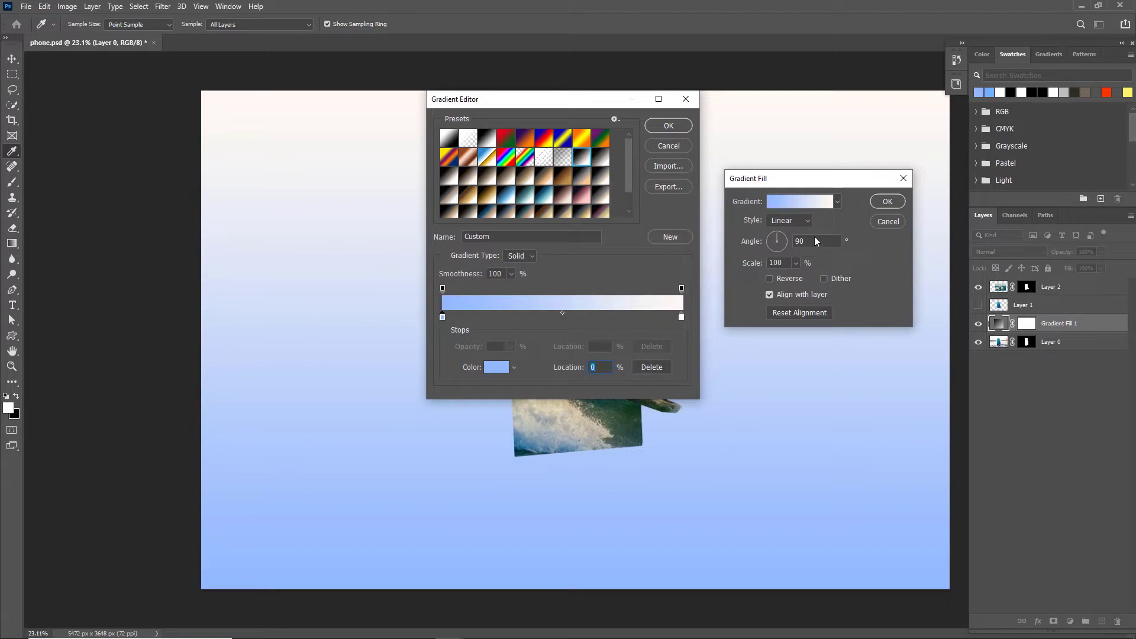
pyautogui.click(675, 129)
# Step: Set the gradient fill's style to Radial with its colours reversed, and apply it
pyautogui.click(791, 222)
pyautogui.click(787, 233)
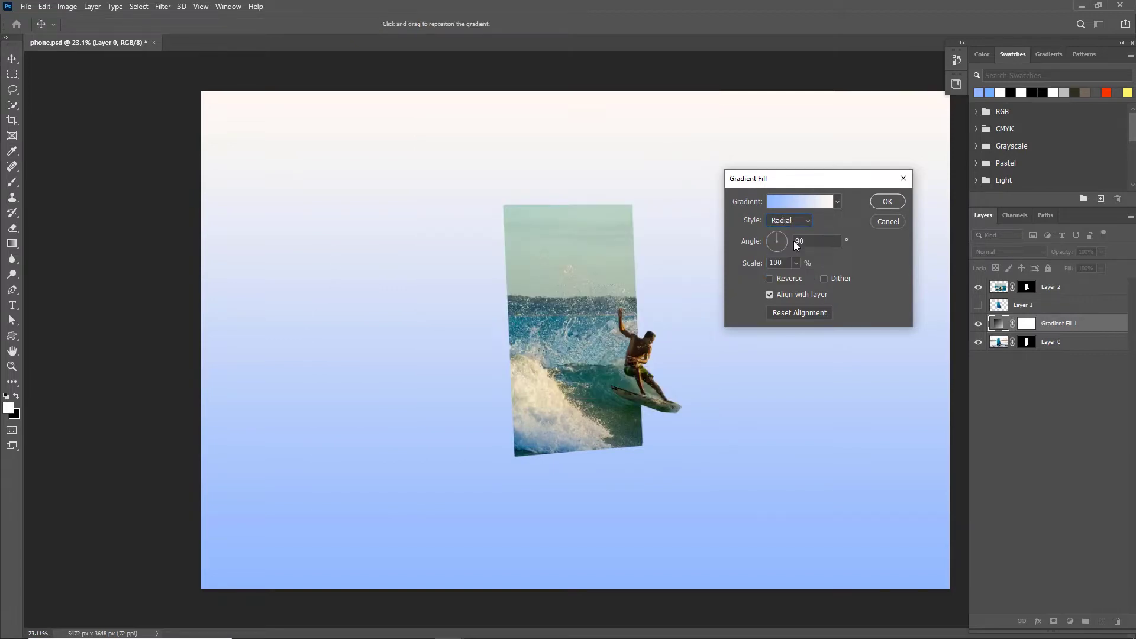
pyautogui.click(796, 280)
pyautogui.click(888, 202)
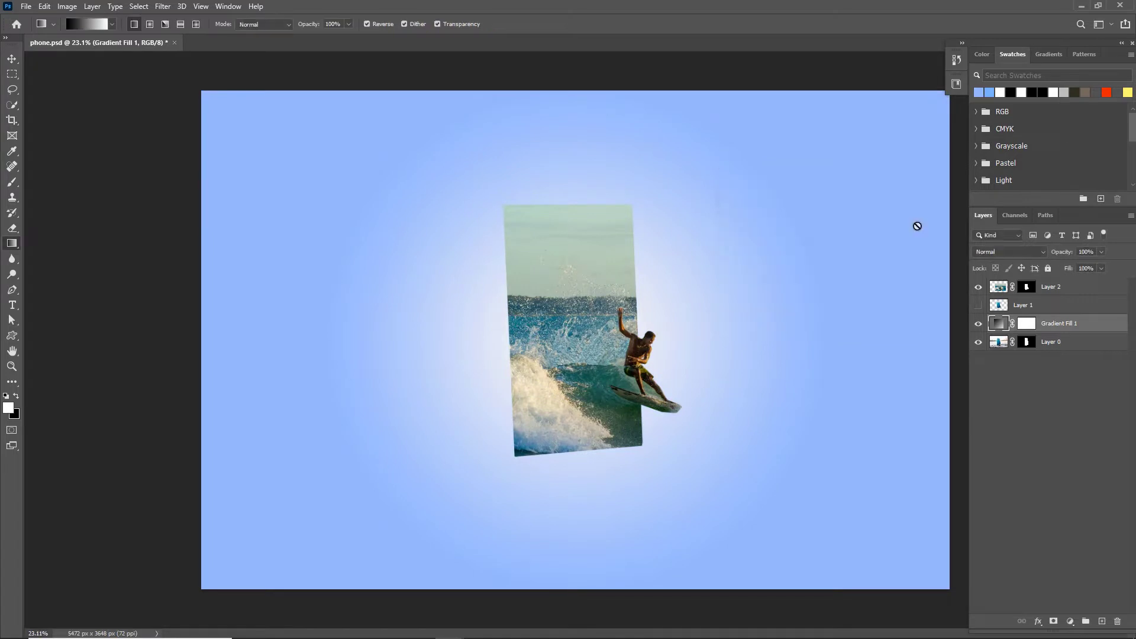
# Step: Move Gradient Fill 1 beneath Layer 0 and open its gradient for editing
pyautogui.moveTo(1065, 325); pyautogui.dragTo(1074, 362)
pyautogui.doubleClick(999, 342)
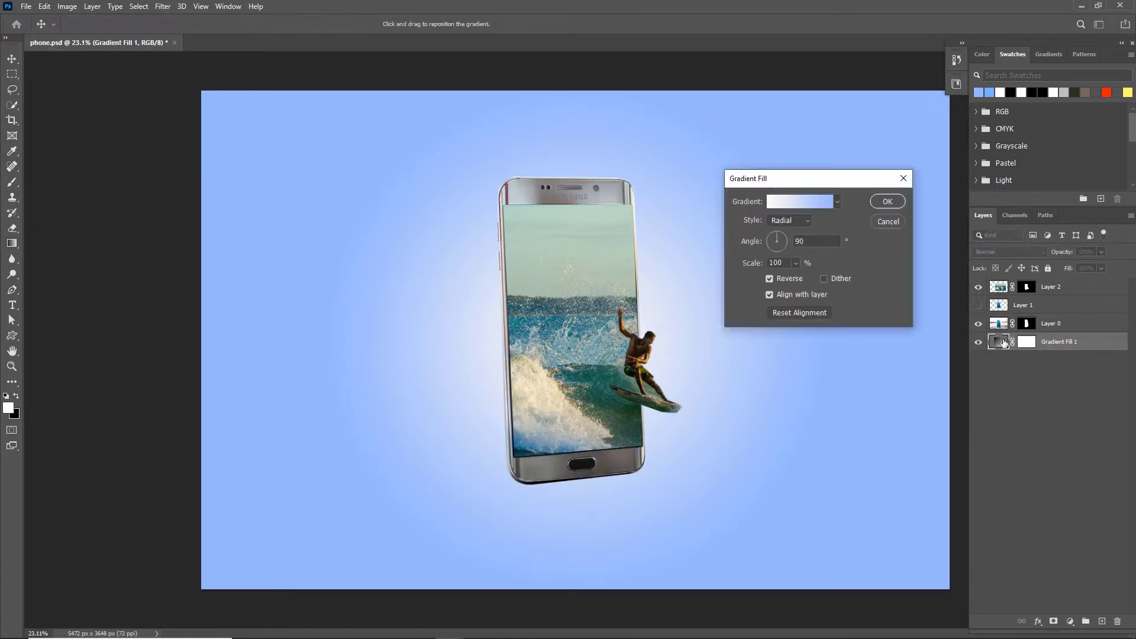
pyautogui.click(801, 201)
pyautogui.doubleClick(445, 317)
pyautogui.moveTo(460, 325)
pyautogui.mouseDown()
pyautogui.moveTo(470, 317)
pyautogui.moveTo(436, 304)
pyautogui.moveTo(408, 318)
pyautogui.moveTo(409, 301)
pyautogui.moveTo(394, 302)
pyautogui.mouseUp()
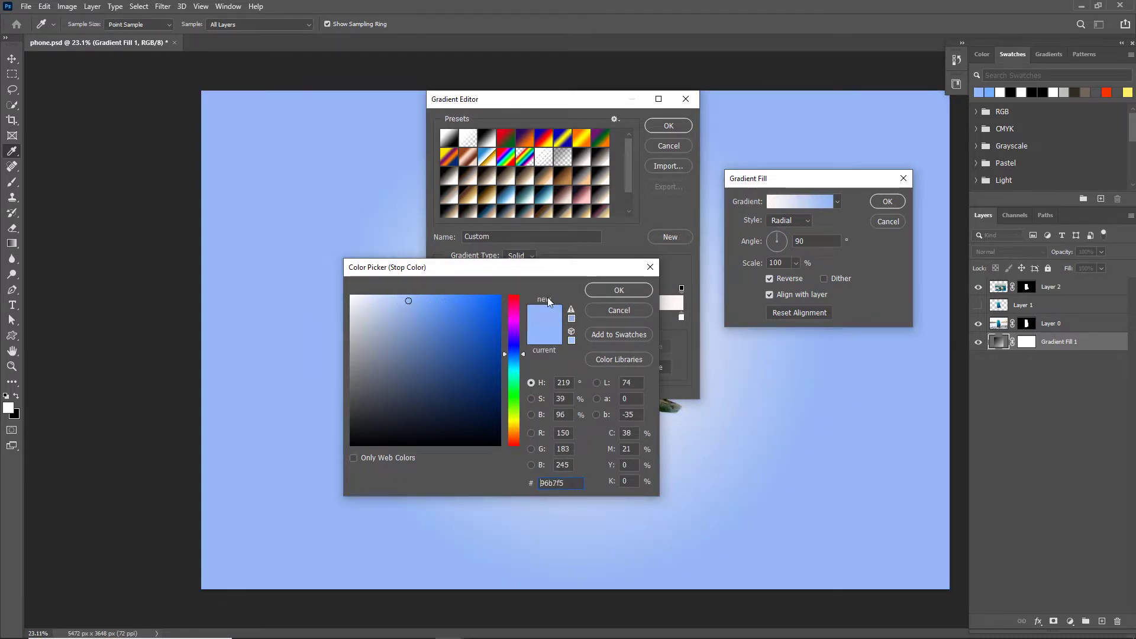
pyautogui.click(599, 311)
# Step: Recolour the blue stop of Gradient Fill 1 to the deeper blue 3374ec
pyautogui.moveTo(558, 106); pyautogui.dragTo(760, 98)
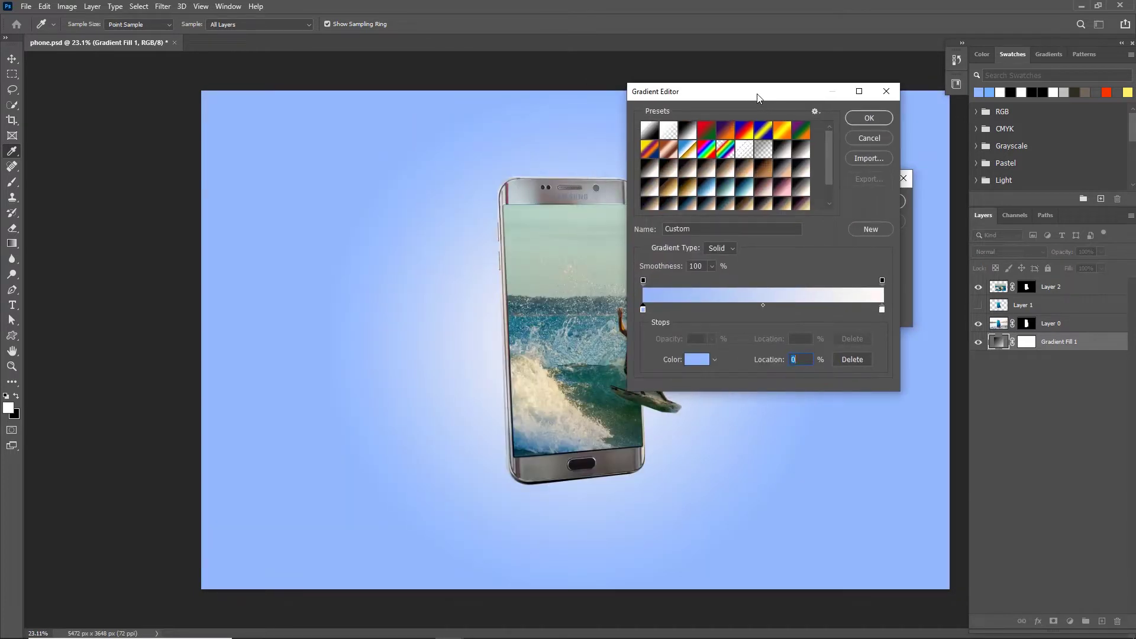
pyautogui.doubleClick(643, 308)
pyautogui.moveTo(467, 299); pyautogui.dragTo(468, 306)
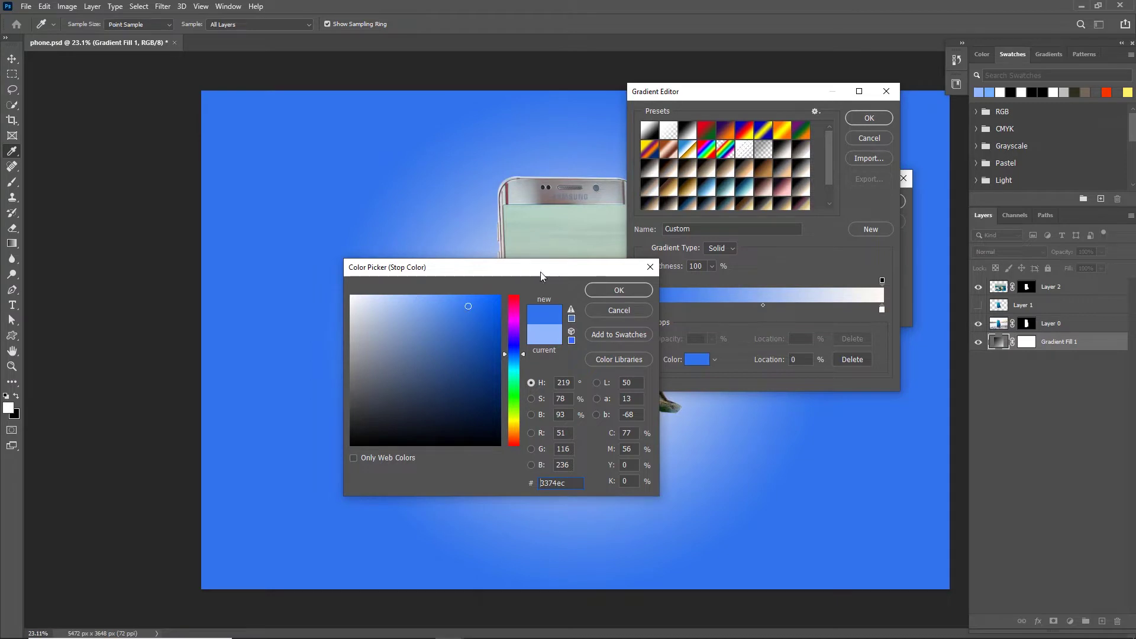
pyautogui.click(619, 290)
pyautogui.click(870, 118)
# Step: Scale the radial gradient to 188%, adjust its centre behind the phone and apply the fill
pyautogui.click(796, 263)
pyautogui.moveTo(797, 279); pyautogui.dragTo(801, 278)
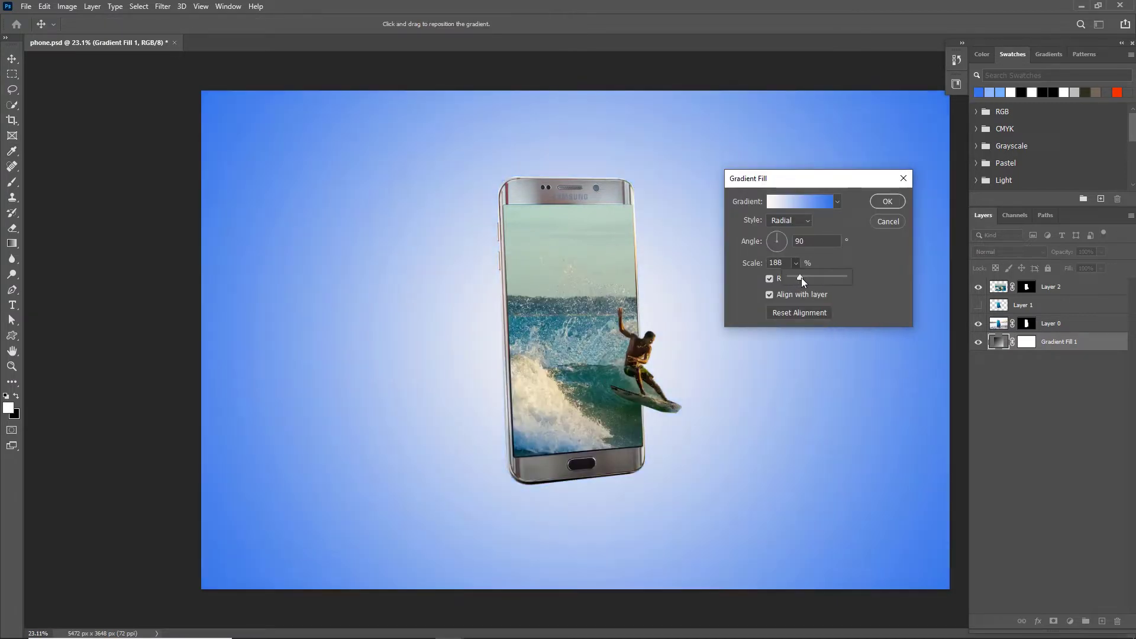
pyautogui.click(677, 341)
pyautogui.moveTo(673, 323)
pyautogui.mouseDown()
pyautogui.moveTo(670, 257)
pyautogui.moveTo(676, 335)
pyautogui.mouseUp()
pyautogui.click(887, 201)
# Step: Duplicate Gradient Fill 1 and draw a vertical gradient on the copy's mask, from the phone's lower end to below it
pyautogui.hotkey('ctrl', 'j')
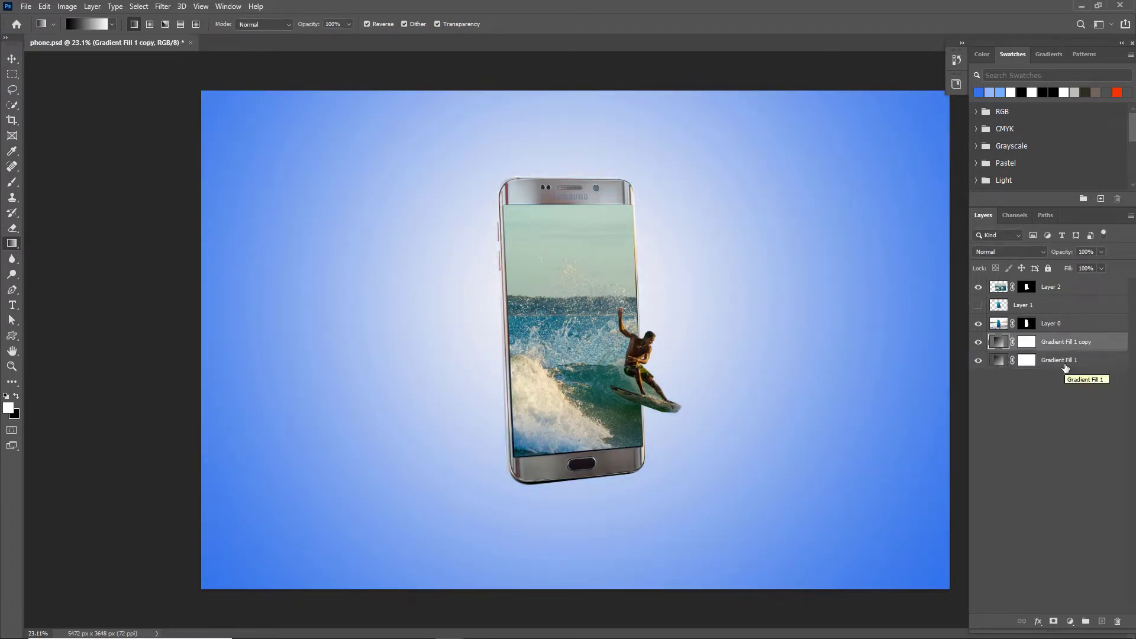
pyautogui.click(1029, 344)
pyautogui.rightClick(15, 245)
pyautogui.rightClick(14, 246)
pyautogui.rightClick(15, 246)
pyautogui.click(35, 245)
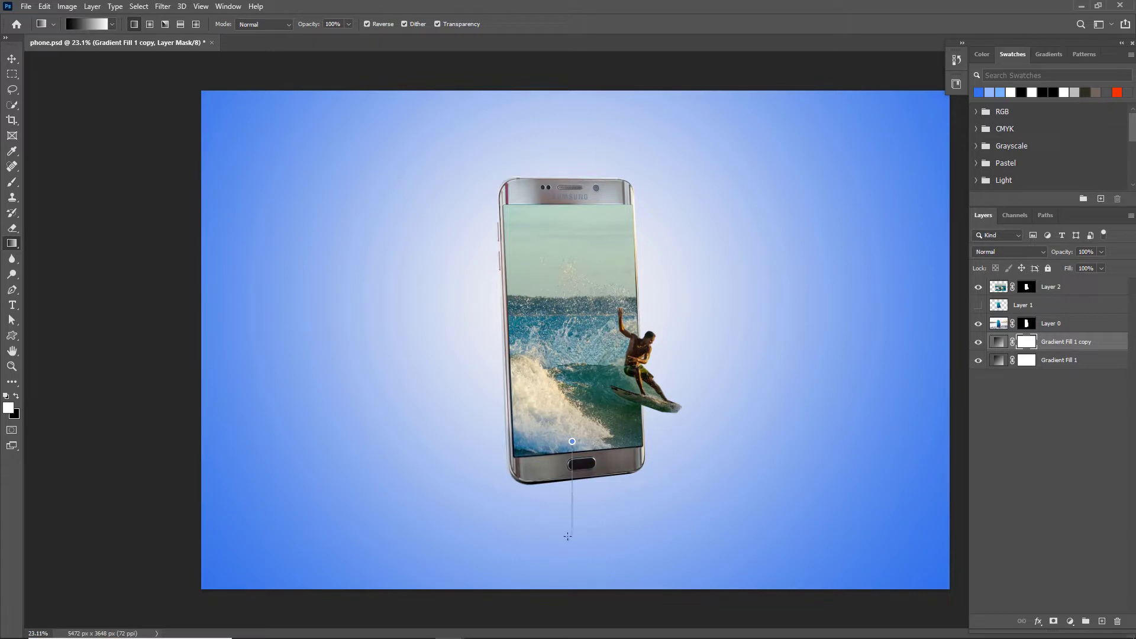
pyautogui.press('v')
# Step: Reposition the copied gradient fill so its bright centre sits on the floor area beneath the phone
pyautogui.doubleClick(999, 342)
pyautogui.moveTo(628, 522); pyautogui.dragTo(626, 547)
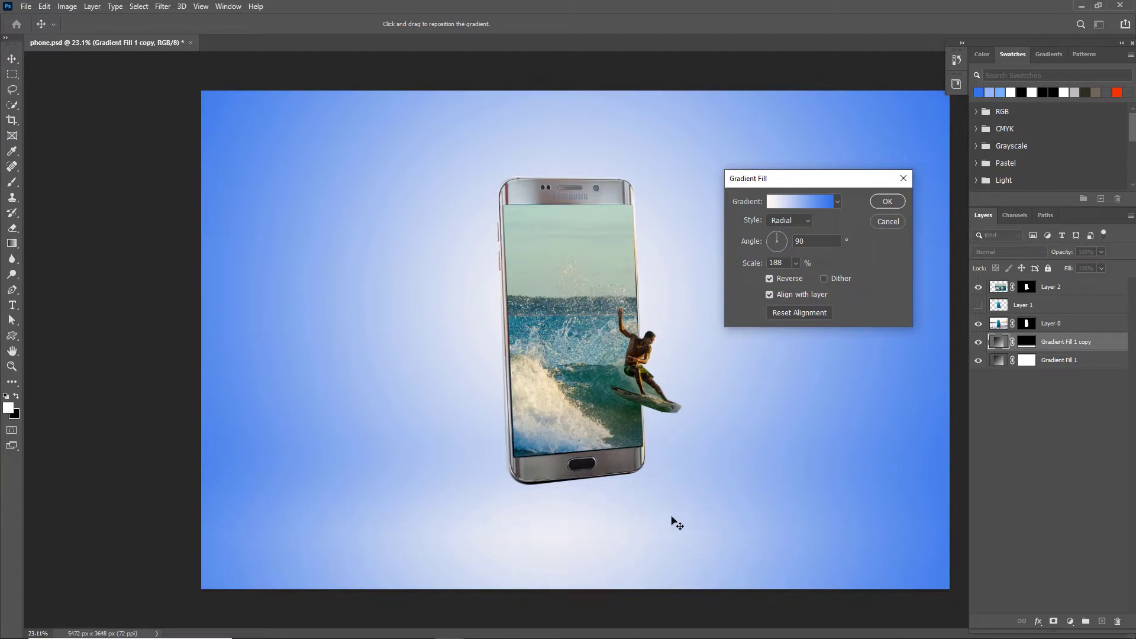
pyautogui.moveTo(680, 542)
pyautogui.mouseDown()
pyautogui.moveTo(661, 467)
pyautogui.moveTo(694, 556)
pyautogui.mouseUp()
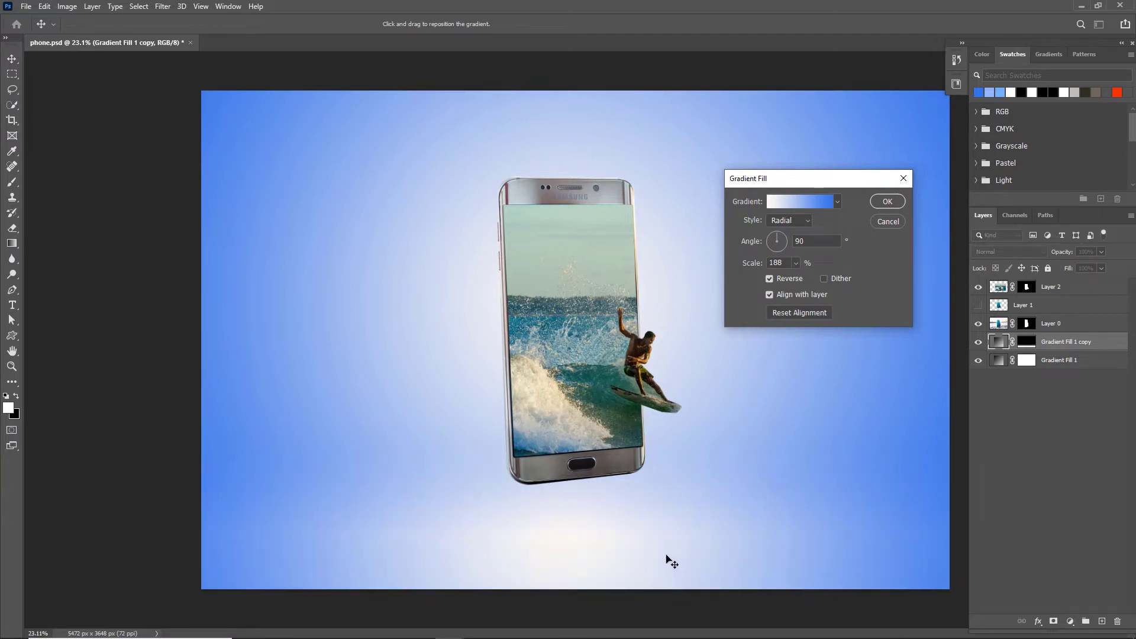
# Step: Move the copied gradient's blue stop to 17% and its colour midpoint to 36%
pyautogui.click(812, 207)
pyautogui.moveTo(645, 311); pyautogui.dragTo(683, 307)
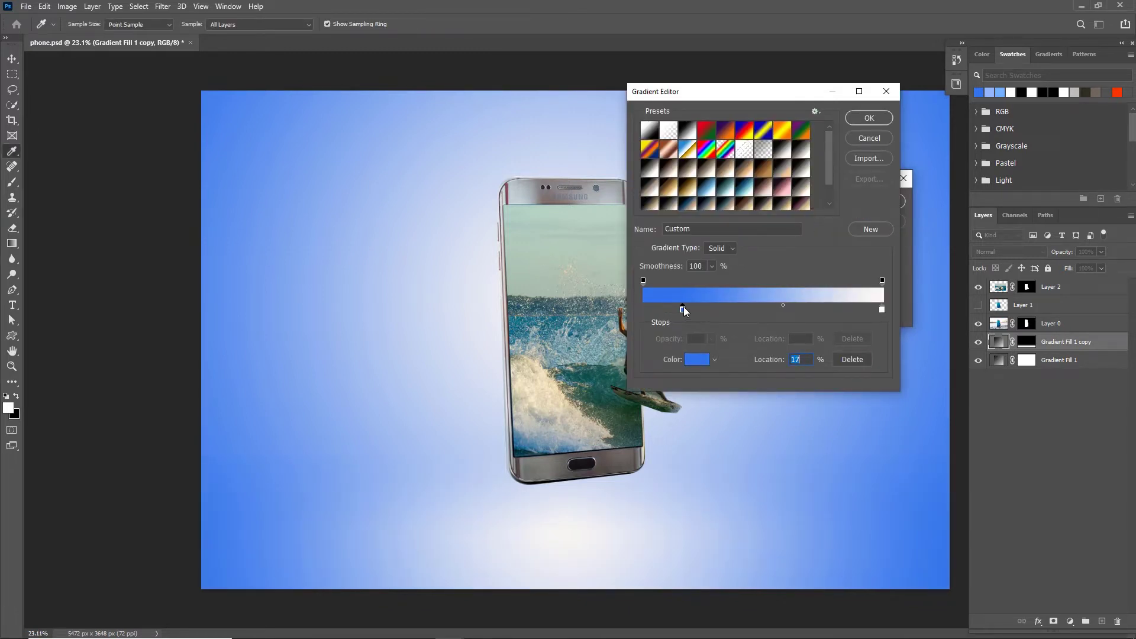
pyautogui.moveTo(784, 305); pyautogui.dragTo(756, 310)
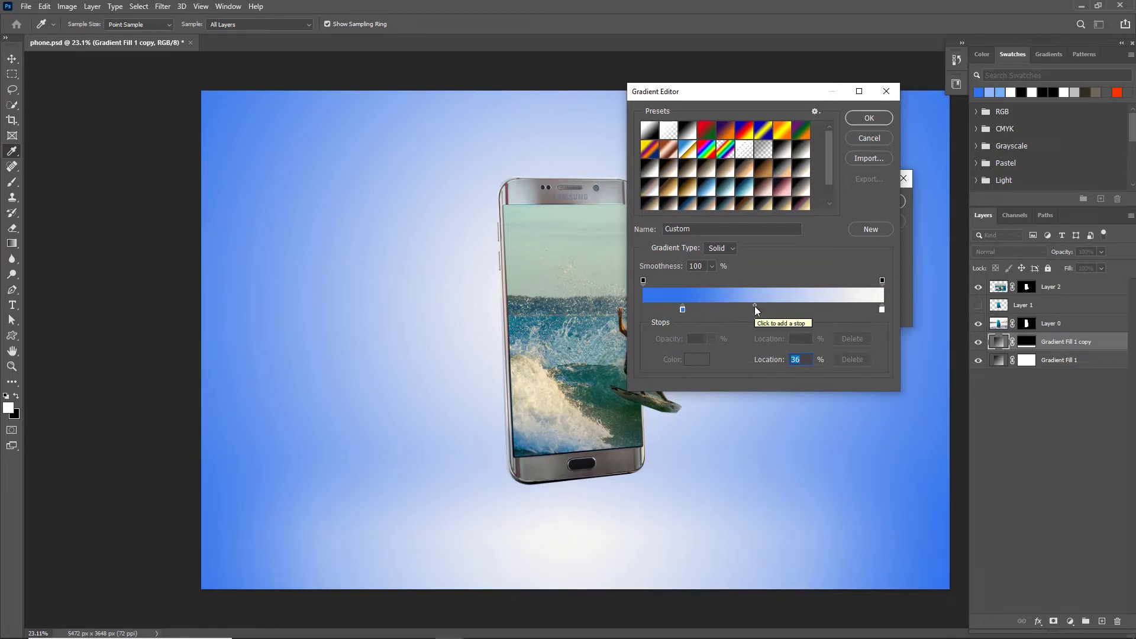
# Step: Move the blue stop of Gradient Fill 1 to 39% and its midpoint to 34%, and apply the fill
pyautogui.moveTo(682, 309); pyautogui.dragTo(701, 310)
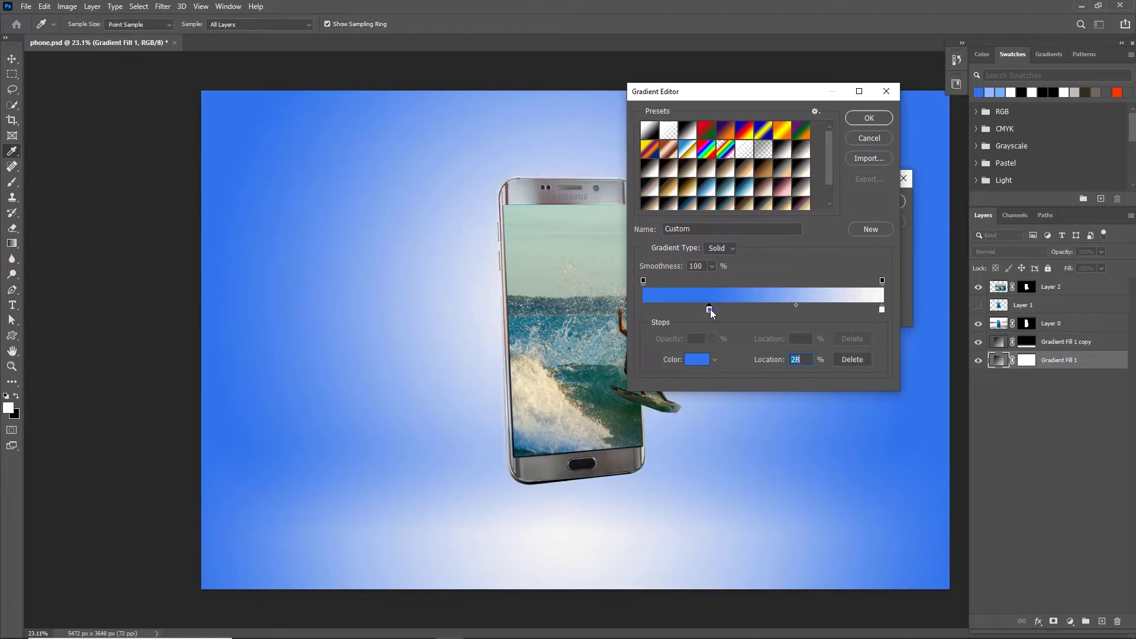
pyautogui.moveTo(797, 306); pyautogui.dragTo(787, 306)
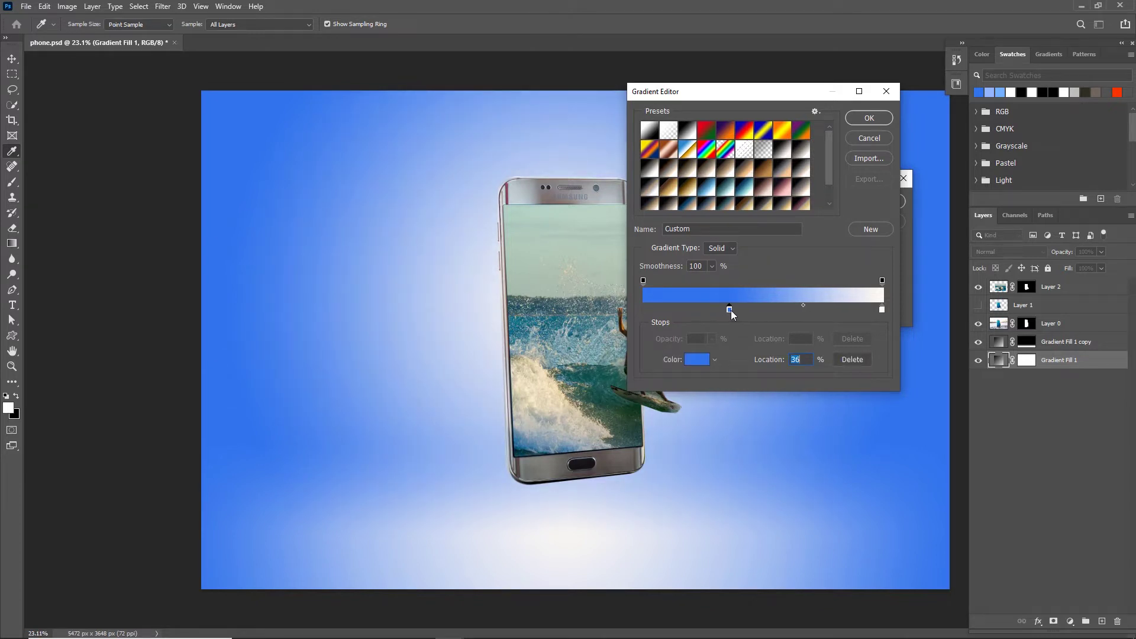
pyautogui.moveTo(732, 310); pyautogui.dragTo(736, 308)
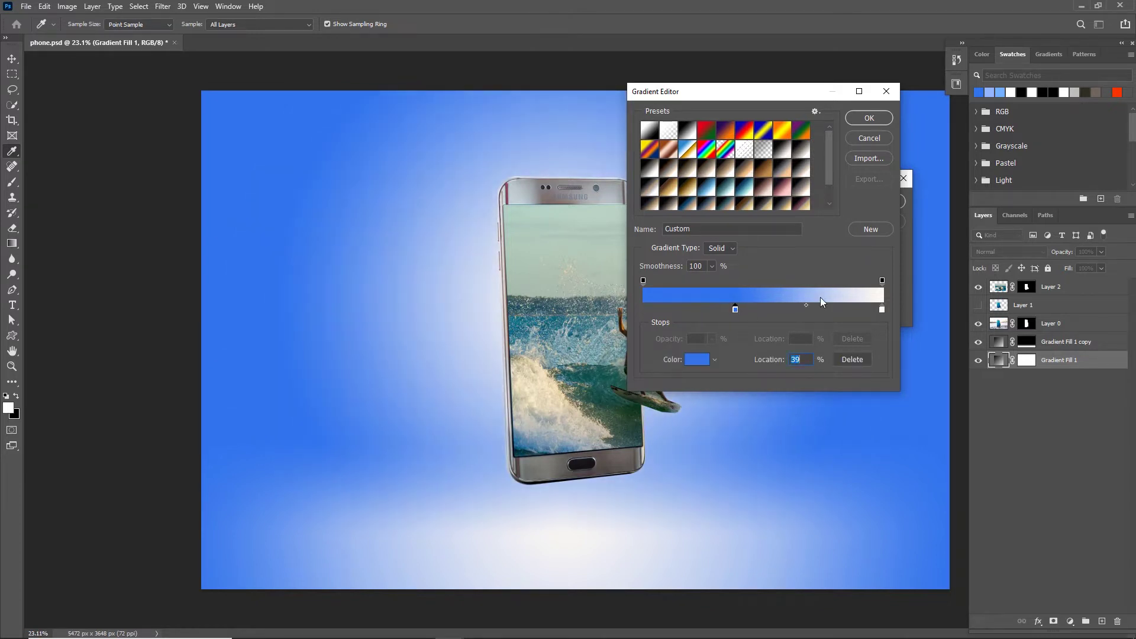
pyautogui.moveTo(808, 308); pyautogui.dragTo(787, 308)
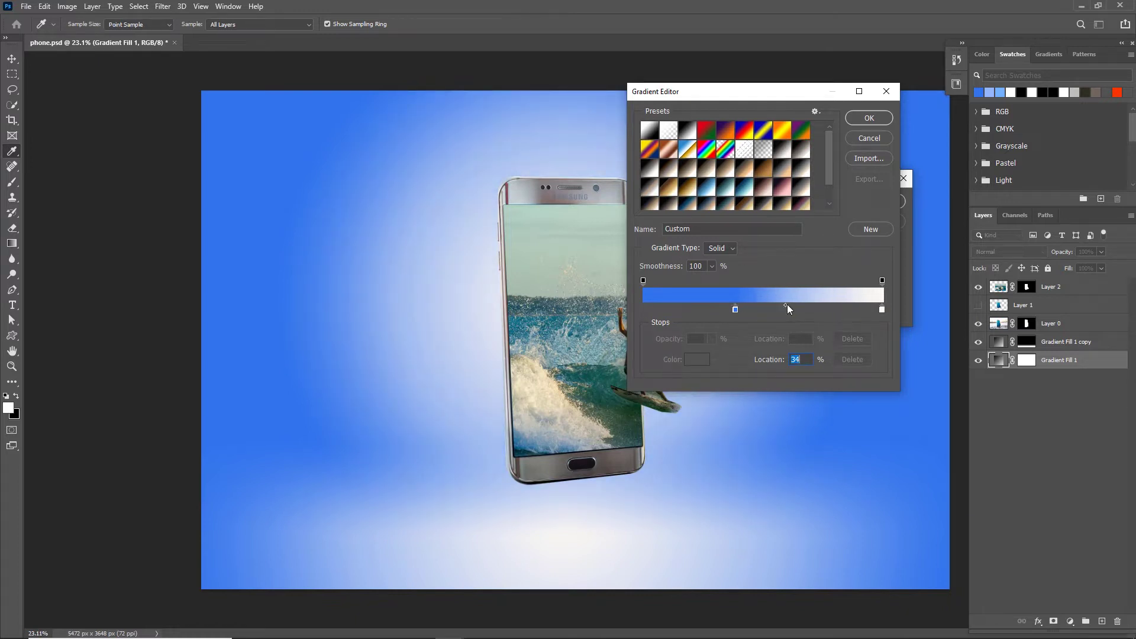
pyautogui.click(868, 118)
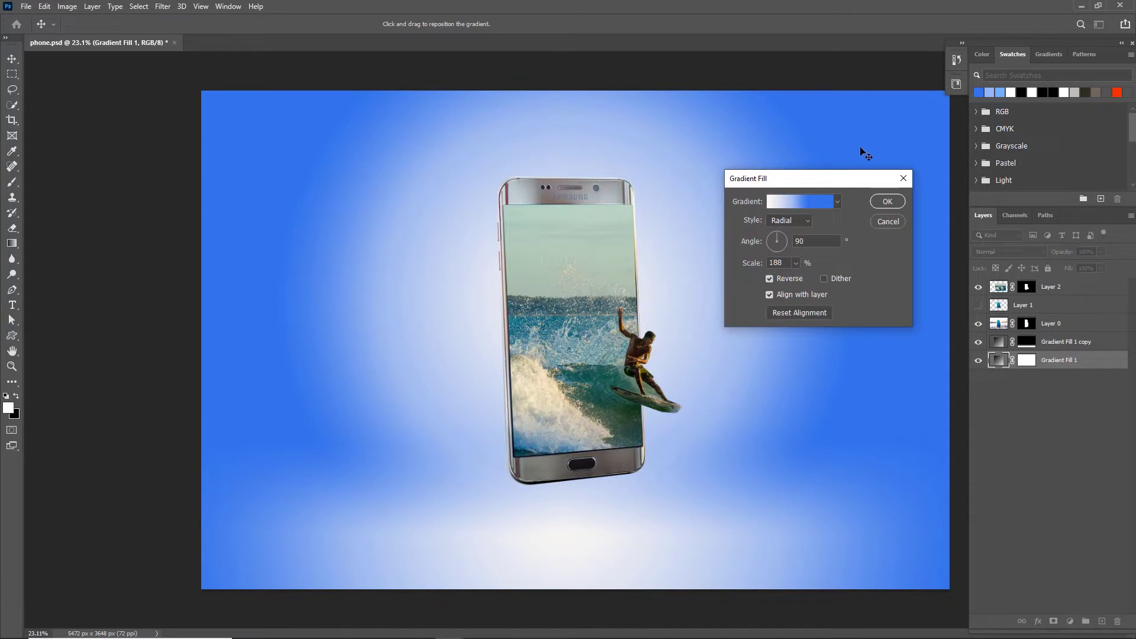
pyautogui.click(887, 201)
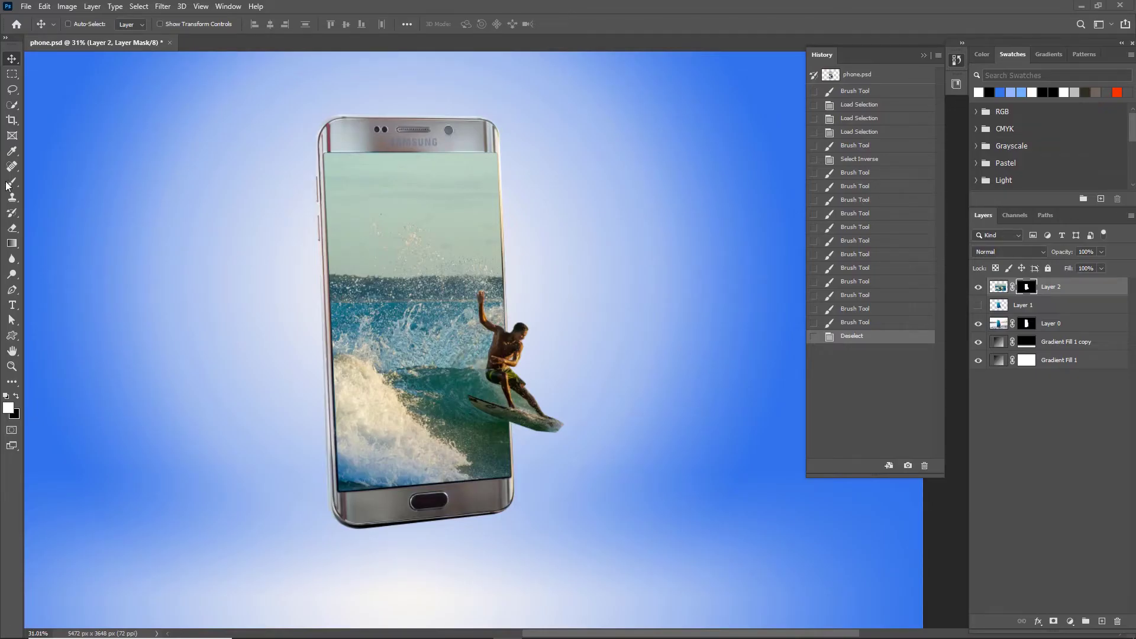
# Step: Activate the Brush tool and import an additional brush set into the brush presets
pyautogui.click(12, 181)
pyautogui.rightClick(528, 339)
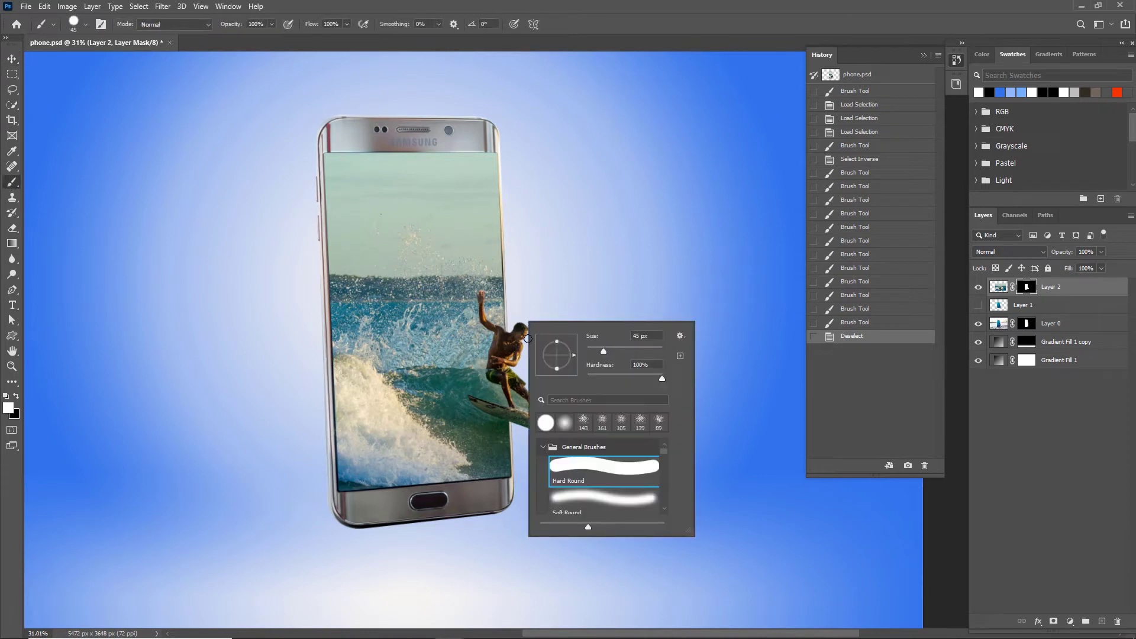
pyautogui.moveTo(663, 452); pyautogui.dragTo(665, 508)
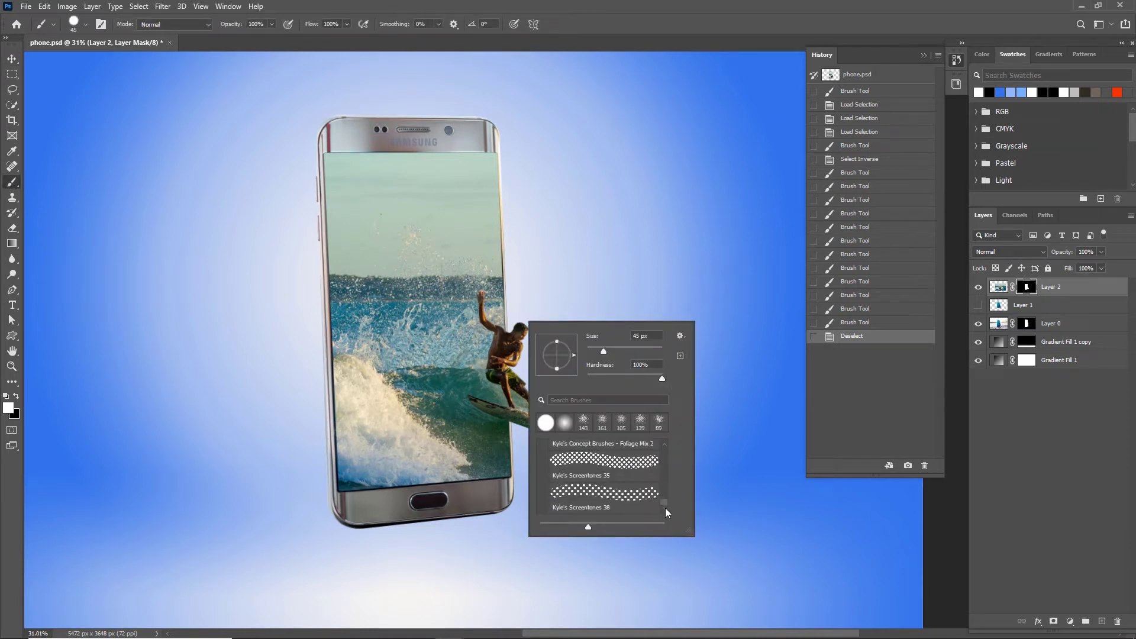
pyautogui.click(680, 336)
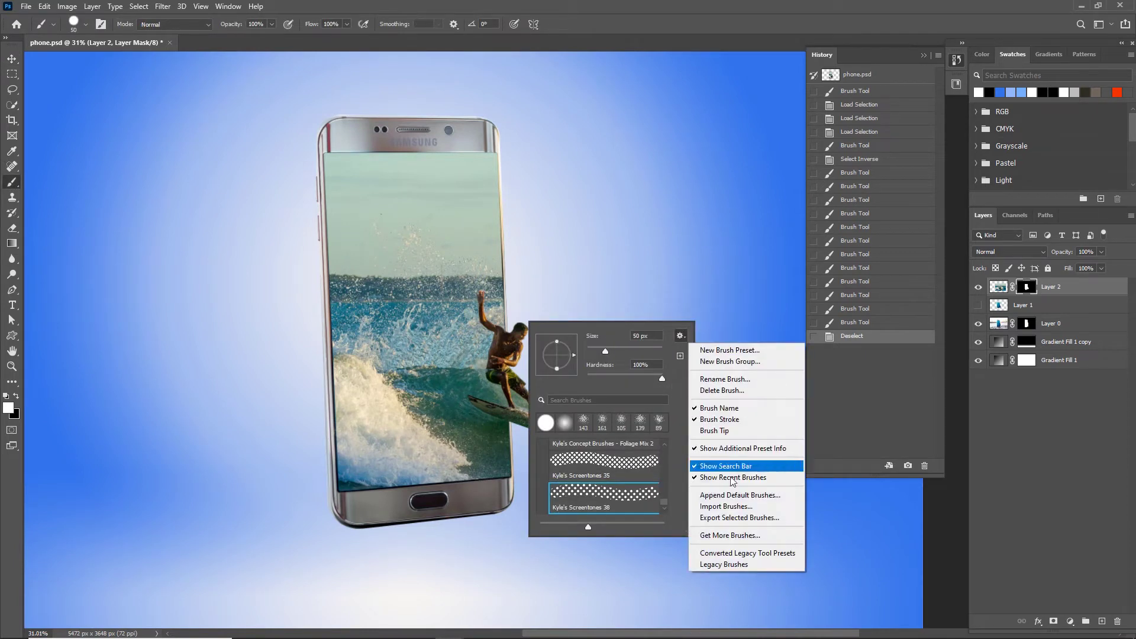
pyautogui.click(726, 510)
pyautogui.doubleClick(728, 243)
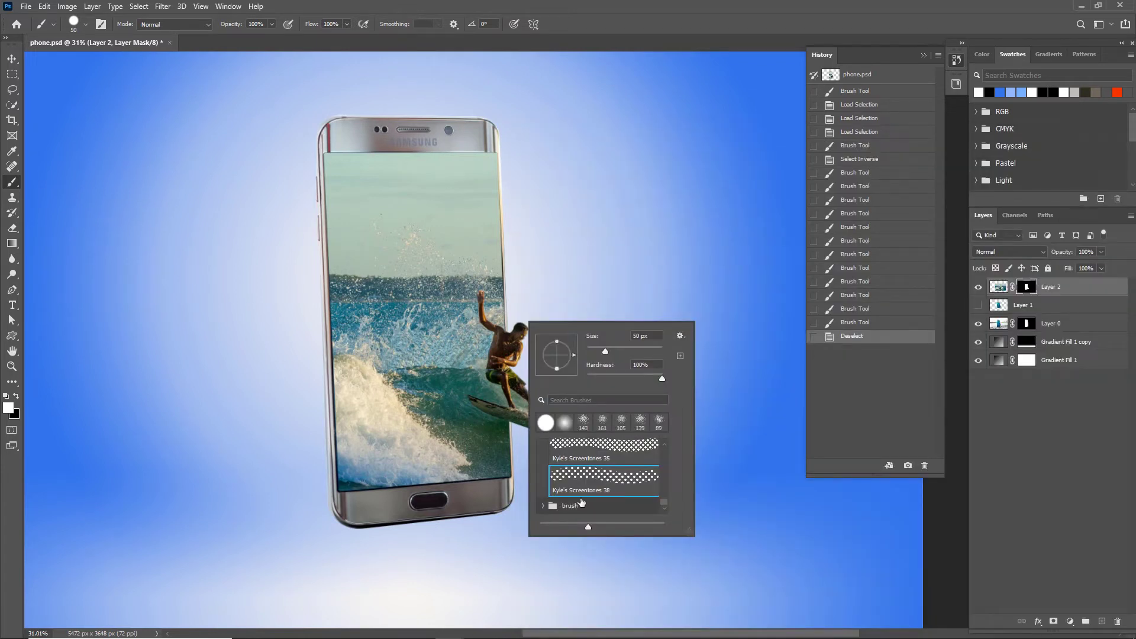
# Step: Choose the Spatter 27 pixels brush and reduce its size to 90 px for work around the surfer on Layer 2's mask
pyautogui.click(542, 506)
pyautogui.scroll(-4, 584, 491)
pyautogui.click(584, 491)
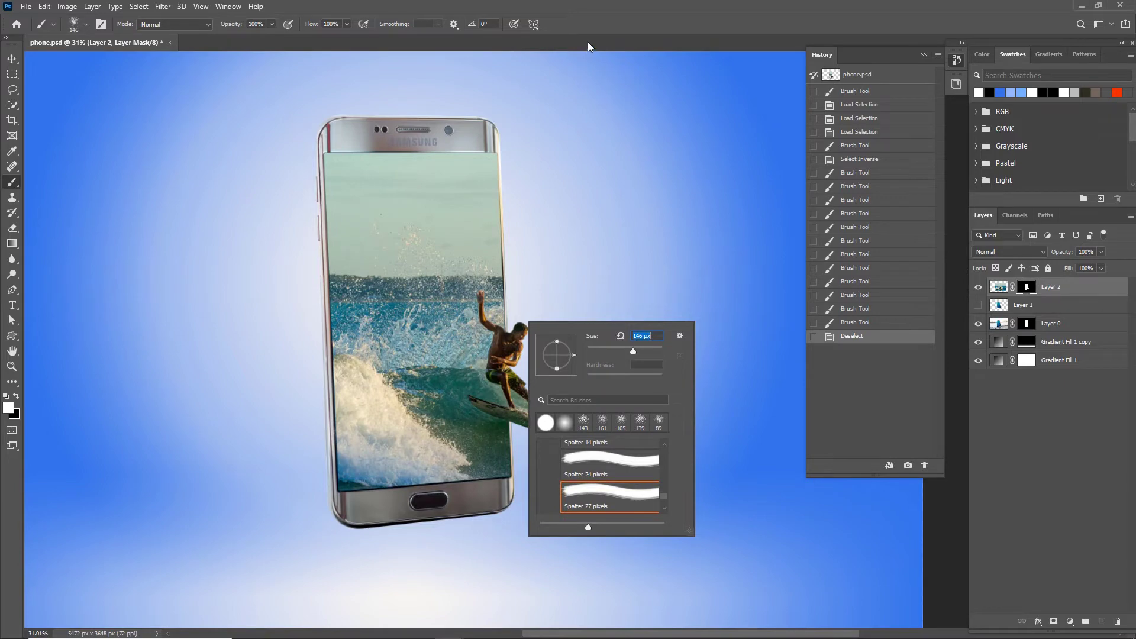
pyautogui.click(598, 24)
pyautogui.scroll(6, 518, 295)
pyautogui.press('[')
pyautogui.press('[')
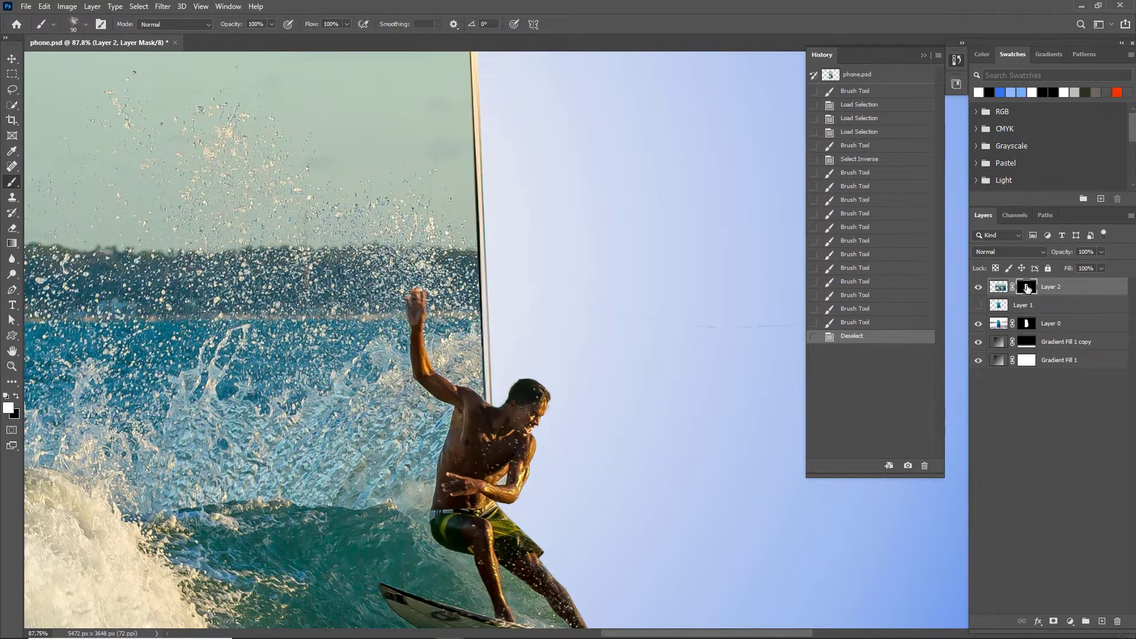
# Step: Paint white on Layer 2's mask with the 90 px spatter brush to reveal water spray above and beyond the surfer's head
pyautogui.click(498, 358)
pyautogui.click(504, 356)
pyautogui.click(511, 352)
pyautogui.click(530, 349)
pyautogui.click(518, 343)
pyautogui.click(494, 341)
pyautogui.click(571, 362)
pyautogui.click(565, 341)
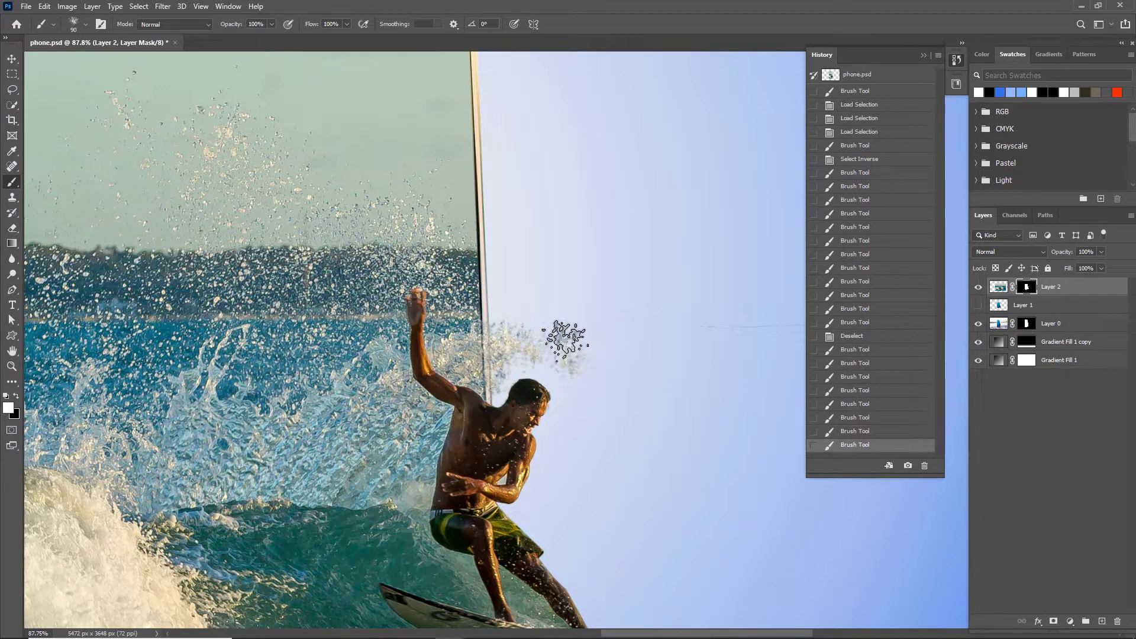
pyautogui.click(561, 354)
pyautogui.click(518, 351)
pyautogui.click(513, 361)
# Step: Fill out the spray around the surfer's head, raised arm and shoulder, extending it across the phone's edge on Layer 2's mask
pyautogui.scroll(-1, 595, 410)
pyautogui.scroll(4, 602, 413)
pyautogui.click(577, 386)
pyautogui.click(586, 364)
pyautogui.click(487, 333)
pyautogui.scroll(-2, 491, 355)
pyautogui.click(501, 359)
pyautogui.click(459, 392)
pyautogui.click(494, 387)
pyautogui.click(527, 390)
pyautogui.click(528, 360)
pyautogui.click(525, 340)
pyautogui.click(508, 338)
pyautogui.click(482, 374)
pyautogui.click(462, 378)
# Step: Toggle Layer 2's mask off and on for comparison, and extend the spray outward in front of the surfer
pyautogui.keyDown('shift'); pyautogui.click(1027, 289); pyautogui.keyUp('shift')
pyautogui.keyDown('shift'); pyautogui.click(1027, 288); pyautogui.keyUp('shift')
pyautogui.click(567, 444)
pyautogui.click(528, 429)
pyautogui.click(567, 382)
pyautogui.click(559, 346)
pyautogui.click(562, 341)
# Step: Set the spatter brush to 100 px and continue the spray in a downward arc in front of the surfer
pyautogui.rightClick(554, 367)
pyautogui.click(637, 509)
pyautogui.moveTo(650, 395); pyautogui.dragTo(650, 395)
pyautogui.click(551, 339)
pyautogui.click(509, 392)
pyautogui.click(486, 419)
pyautogui.click(601, 407)
pyautogui.scroll(-8, 614, 445)
pyautogui.scroll(-5, 560, 483)
pyautogui.scroll(14, 533, 421)
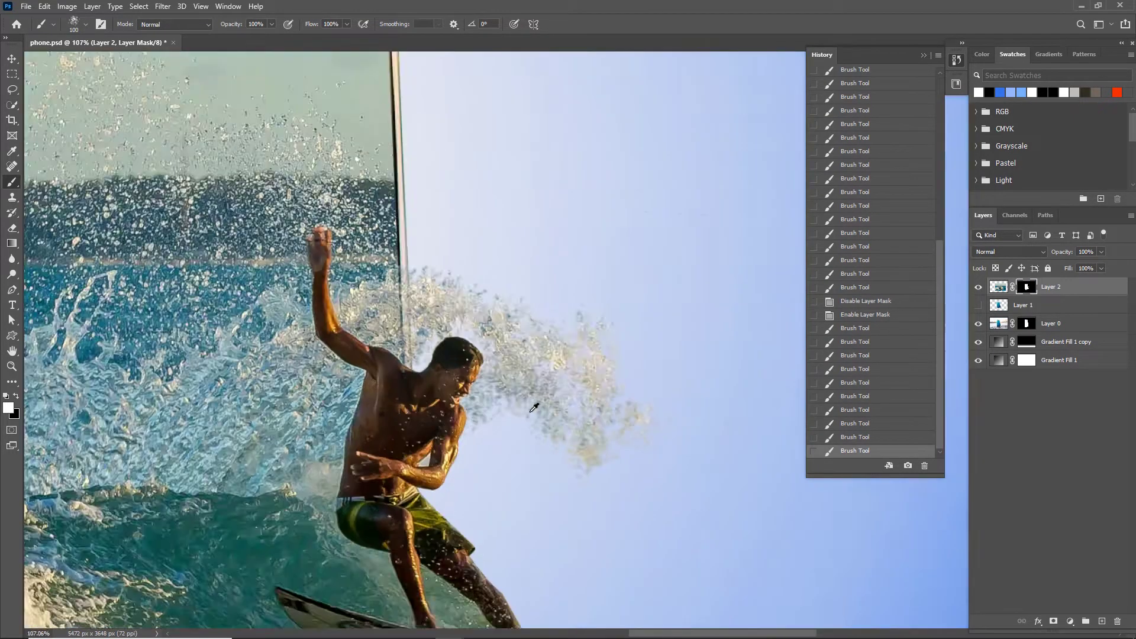
# Step: Thicken the spray arc from the phone's edge past the surfer's face to its outer tip on Layer 2's mask
pyautogui.click(514, 394)
pyautogui.click(482, 436)
pyautogui.click(470, 349)
pyautogui.click(405, 323)
pyautogui.click(423, 309)
pyautogui.click(466, 352)
pyautogui.click(554, 427)
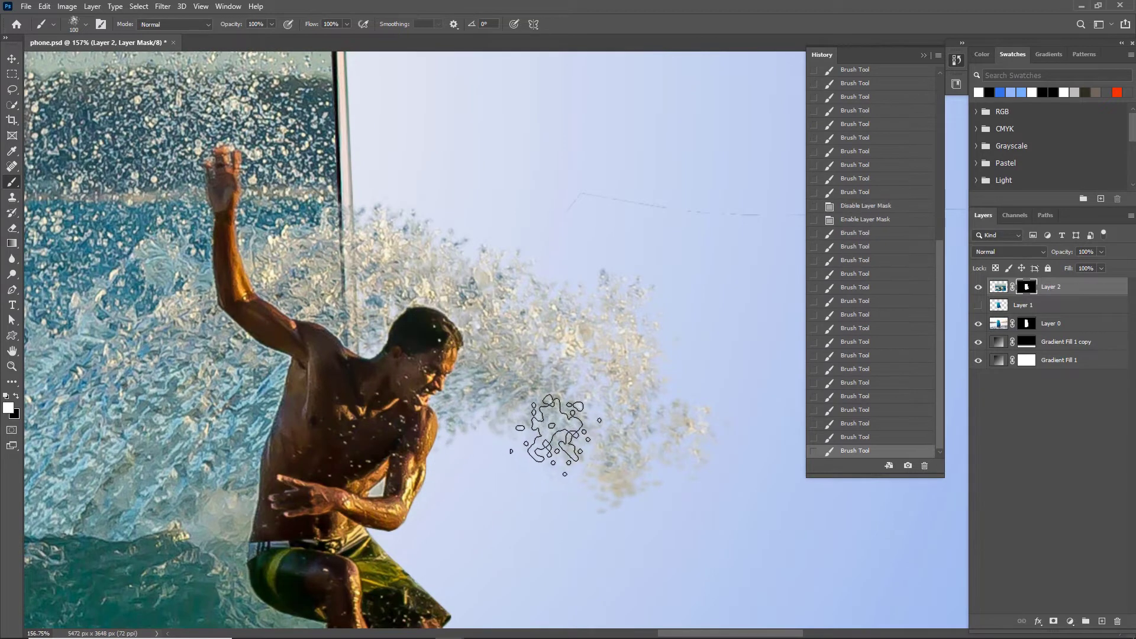
pyautogui.click(650, 503)
pyautogui.click(698, 351)
pyautogui.scroll(-1, 473, 503)
pyautogui.scroll(-4, 474, 503)
pyautogui.scroll(3, 261, 436)
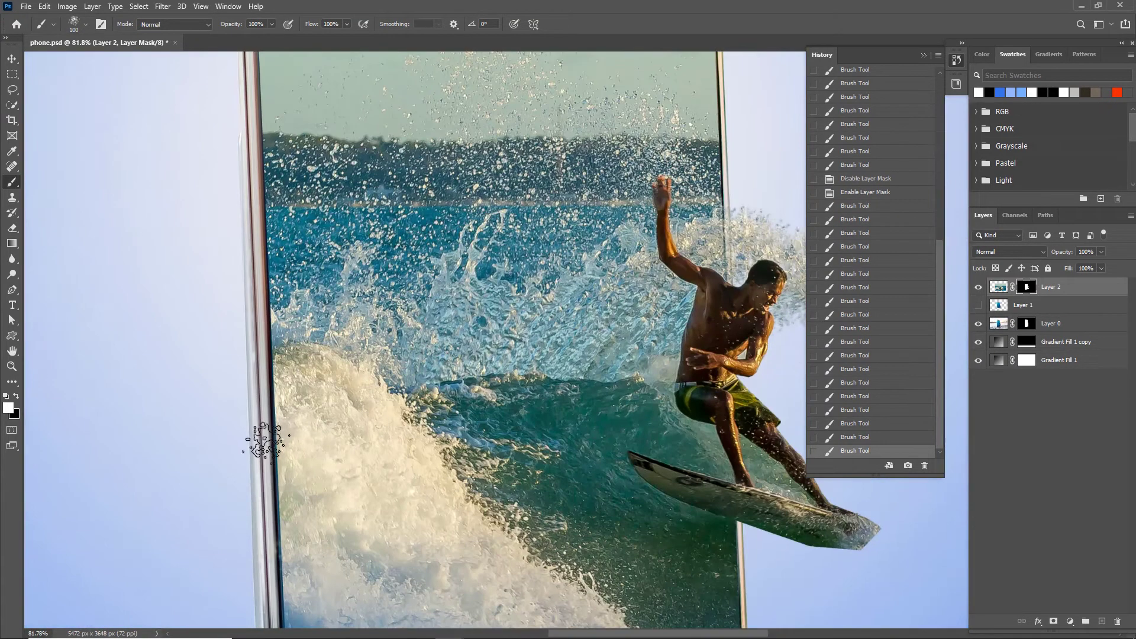
# Step: Enlarge the spatter brush to 196 px and reveal foam spilling past the phone's left edge beside the white wave
pyautogui.rightClick(204, 473)
pyautogui.click(312, 454)
pyautogui.click(240, 409)
pyautogui.click(229, 427)
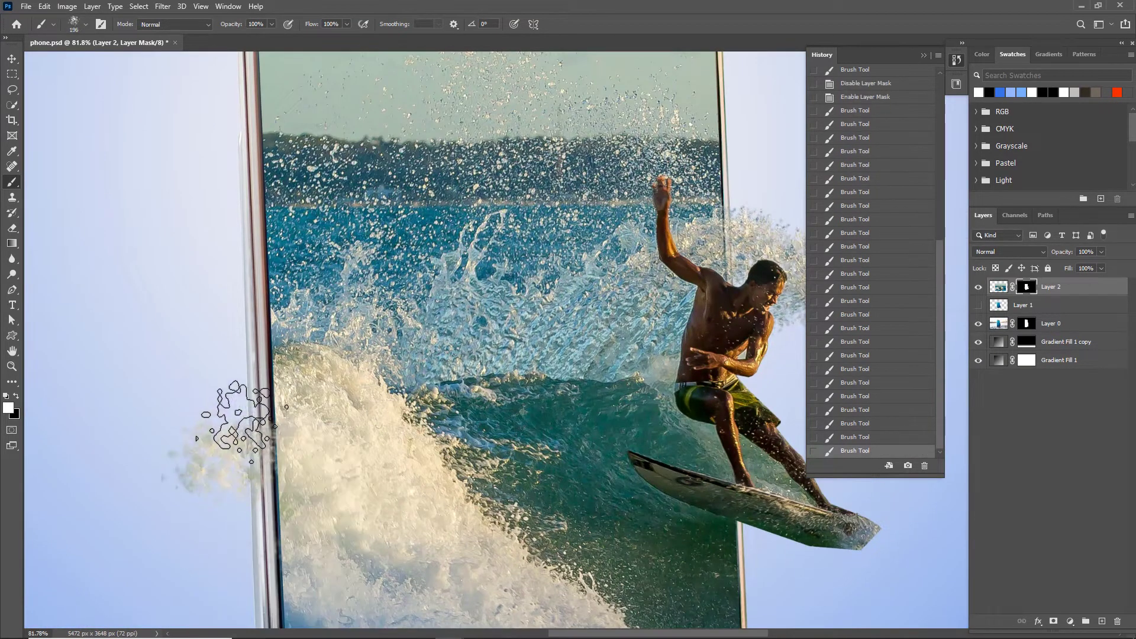
pyautogui.click(252, 482)
pyautogui.click(296, 532)
pyautogui.click(202, 491)
pyautogui.scroll(-3, 301, 467)
pyautogui.scroll(3, 249, 473)
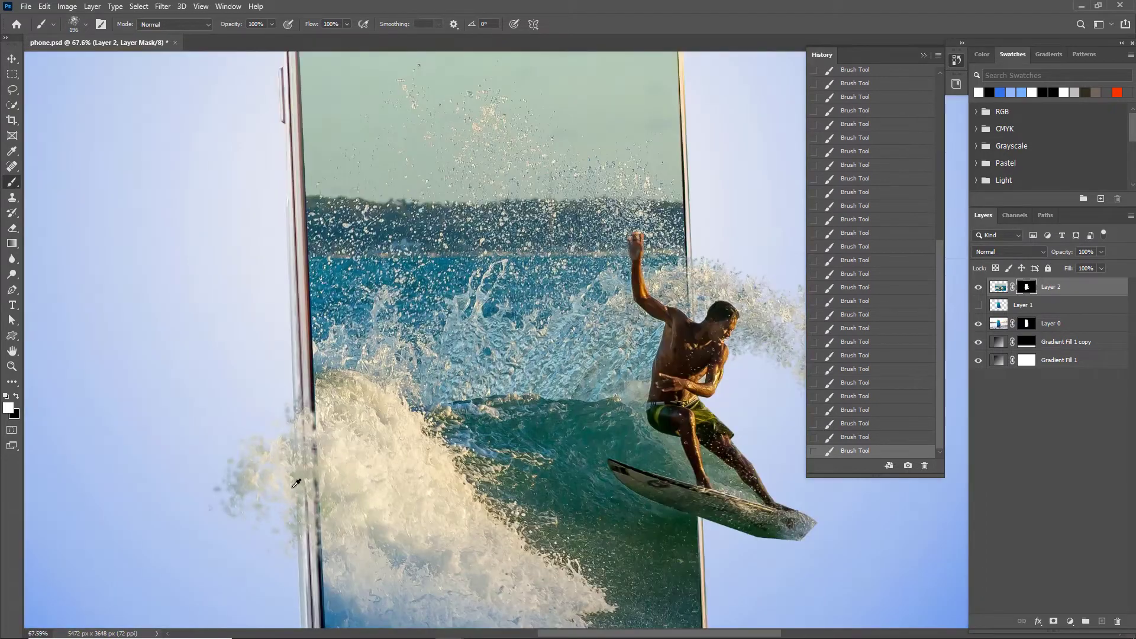
# Step: Set the spatter brush to 177 px and extend the foam splash outside the phone's left edge, undoing one stroke
pyautogui.rightClick(263, 426)
pyautogui.click(196, 501)
pyautogui.click(260, 420)
pyautogui.hotkey('ctrl', 'z')
pyautogui.click(258, 569)
pyautogui.scroll(-1, 319, 549)
pyautogui.scroll(-5, 503, 414)
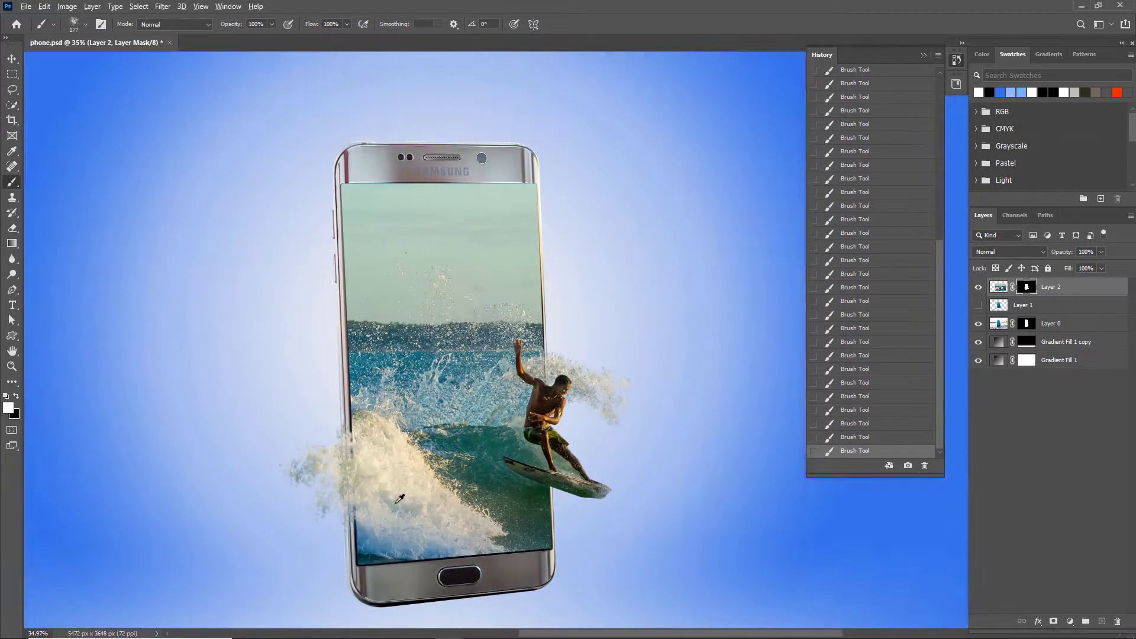
pyautogui.scroll(4, 508, 417)
pyautogui.scroll(1, 507, 417)
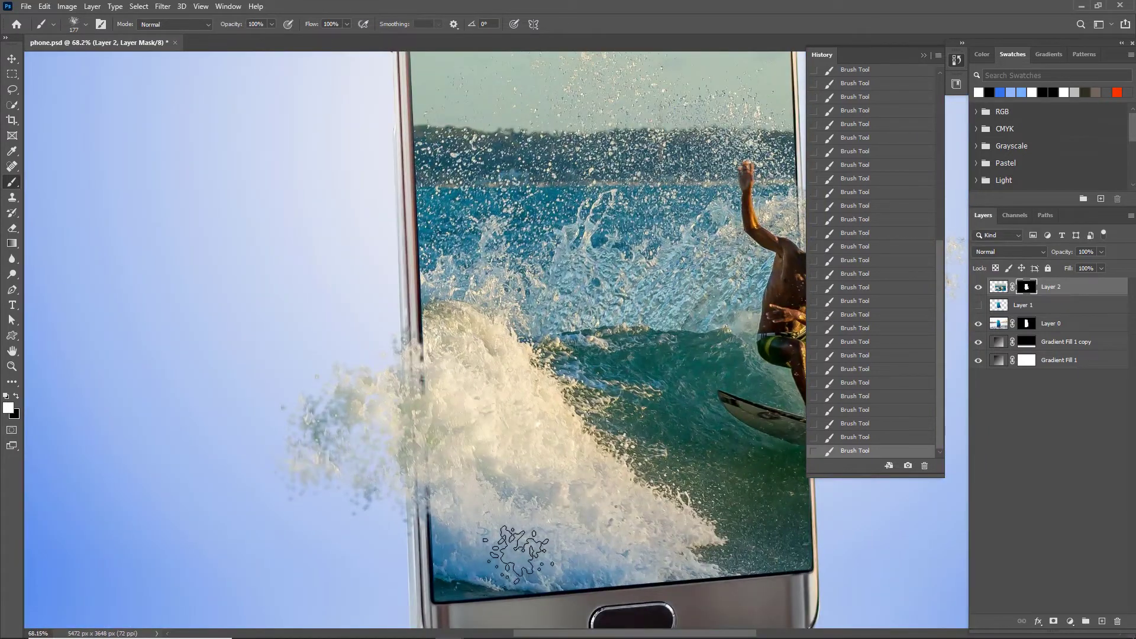
# Step: Undo the last stroke, switch to another spatter brush at 275 px and repaint the outer part of the left foam splash
pyautogui.scroll(-3, 512, 405)
pyautogui.scroll(4, 512, 406)
pyautogui.hotkey('ctrl', 'z')
pyautogui.rightClick(460, 443)
pyautogui.click(548, 583)
pyautogui.moveTo(535, 456); pyautogui.dragTo(581, 456)
pyautogui.click(409, 431)
pyautogui.scroll(-4, 409, 368)
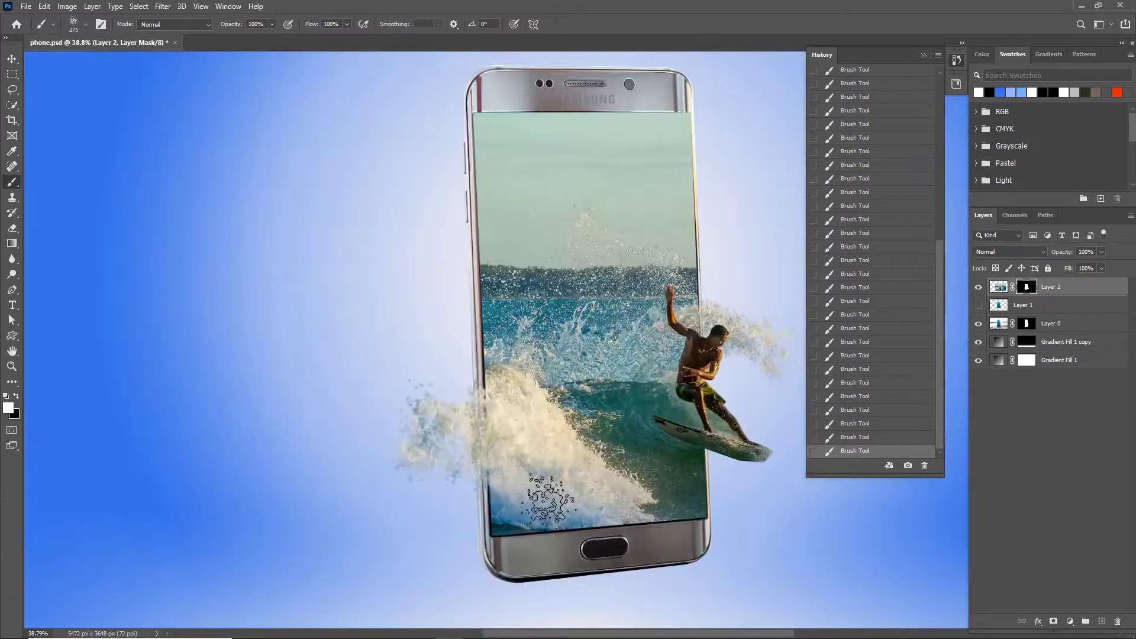
# Step: Change to a 199 px spatter brush and build up the upper part of the left splash near the phone's edge
pyautogui.scroll(3, 450, 368)
pyautogui.rightClick(451, 368)
pyautogui.click(510, 456)
pyautogui.click(424, 365)
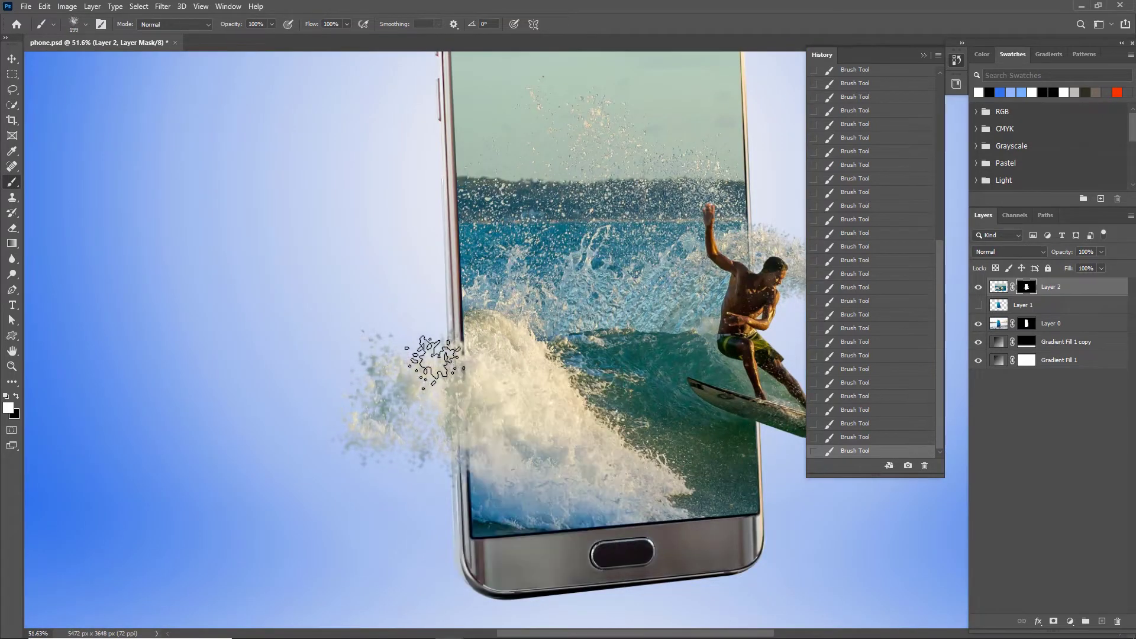
pyautogui.click(448, 351)
pyautogui.scroll(-3, 423, 377)
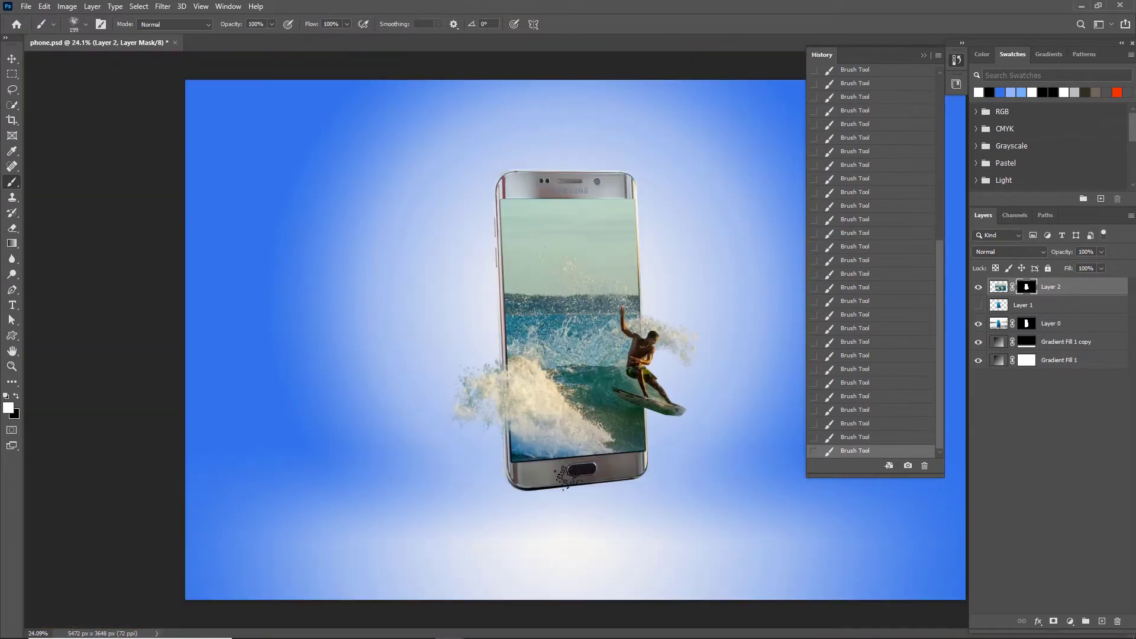
pyautogui.scroll(5, 426, 450)
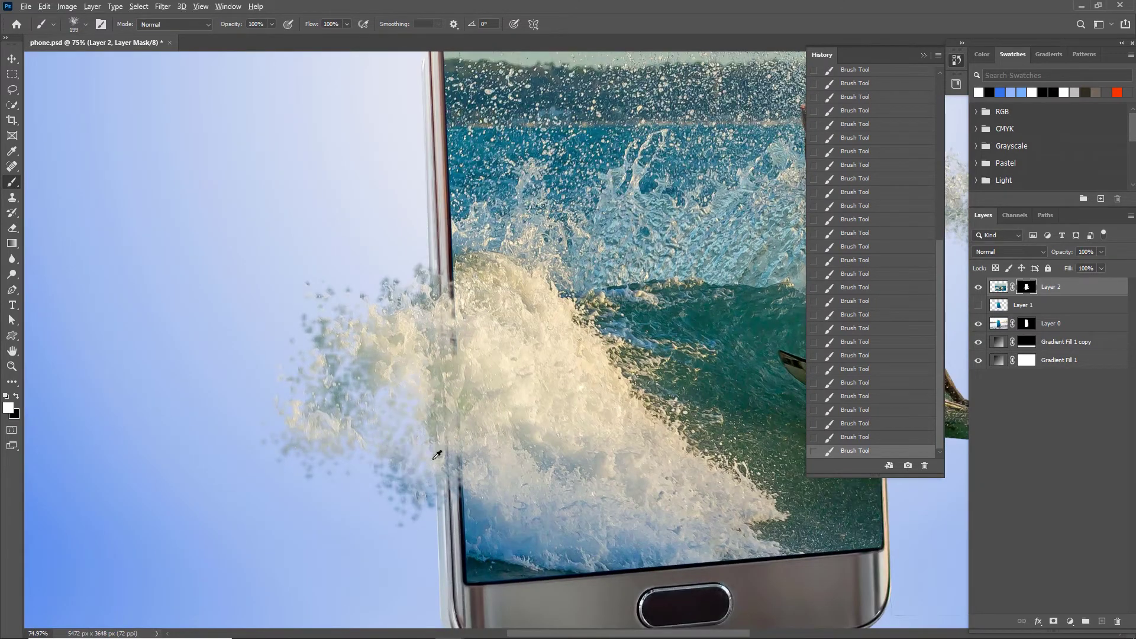
# Step: Undo the last stroke and refine the left foam splash with a spatter brush at 177 px
pyautogui.scroll(-3, 439, 400)
pyautogui.scroll(3, 509, 435)
pyautogui.hotkey('ctrl', 'z')
pyautogui.rightClick(509, 435)
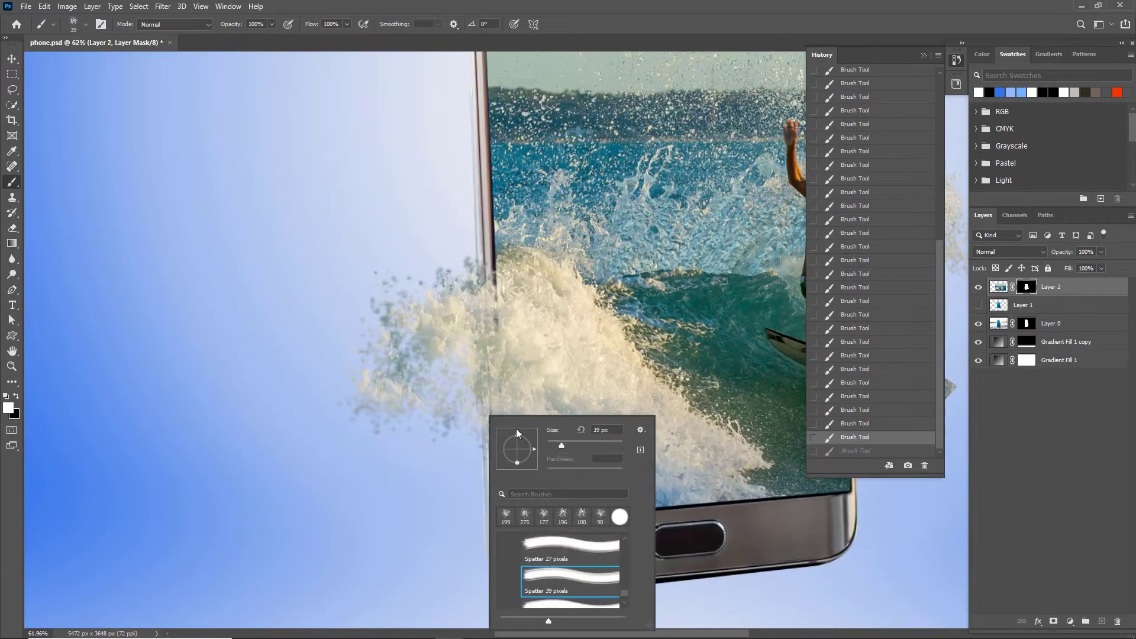
pyautogui.click(488, 413)
pyautogui.hotkey('ctrl', '0')
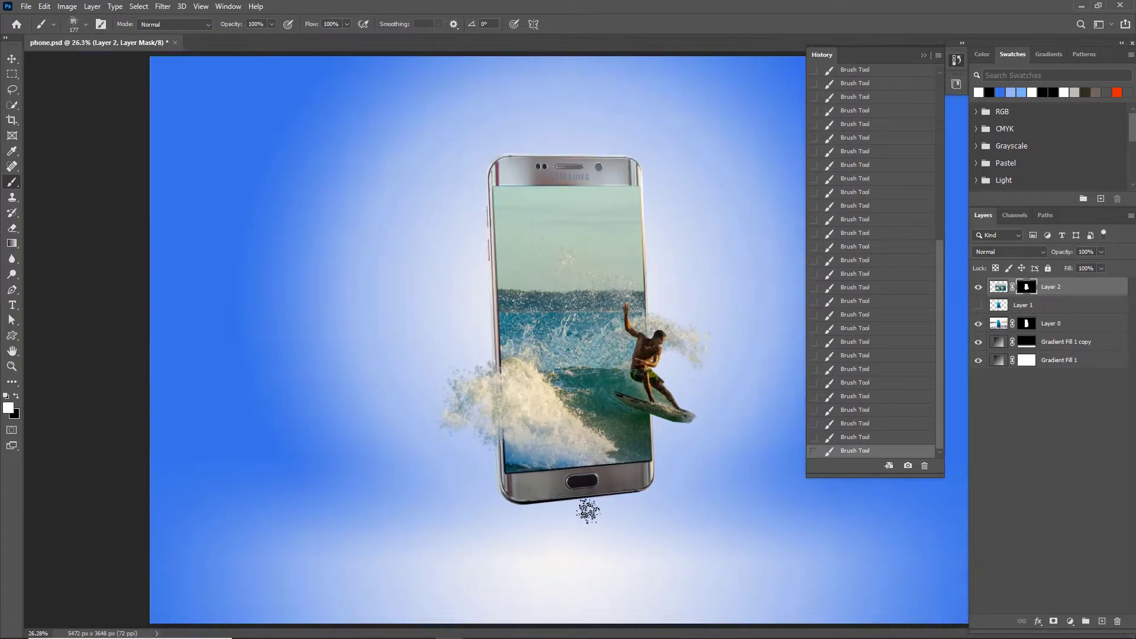
pyautogui.scroll(2, 588, 512)
# Step: Reveal a water splash beyond the surfboard's tip on Layer 2's mask, enlarging the spatter brush partway
pyautogui.click(16, 59)
pyautogui.scroll(4, 578, 478)
pyautogui.moveTo(814, 510)
pyautogui.mouseDown()
pyautogui.moveTo(667, 452)
pyautogui.moveTo(535, 477)
pyautogui.mouseUp()
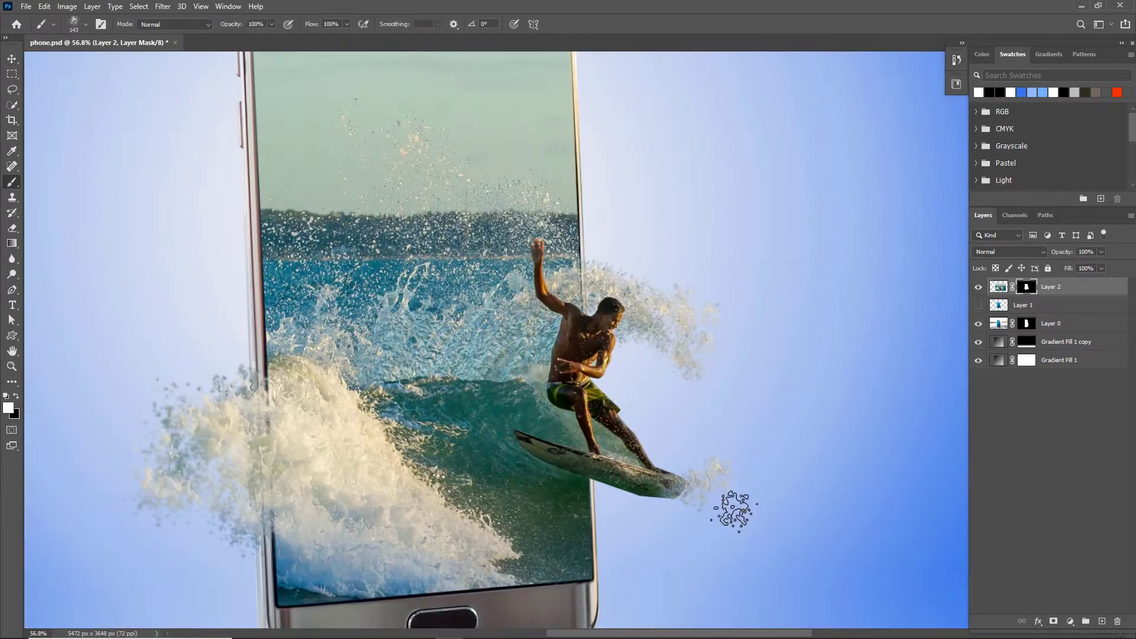
pyautogui.rightClick(734, 512)
pyautogui.click(817, 583)
pyautogui.click(722, 476)
pyautogui.moveTo(755, 482); pyautogui.dragTo(759, 506)
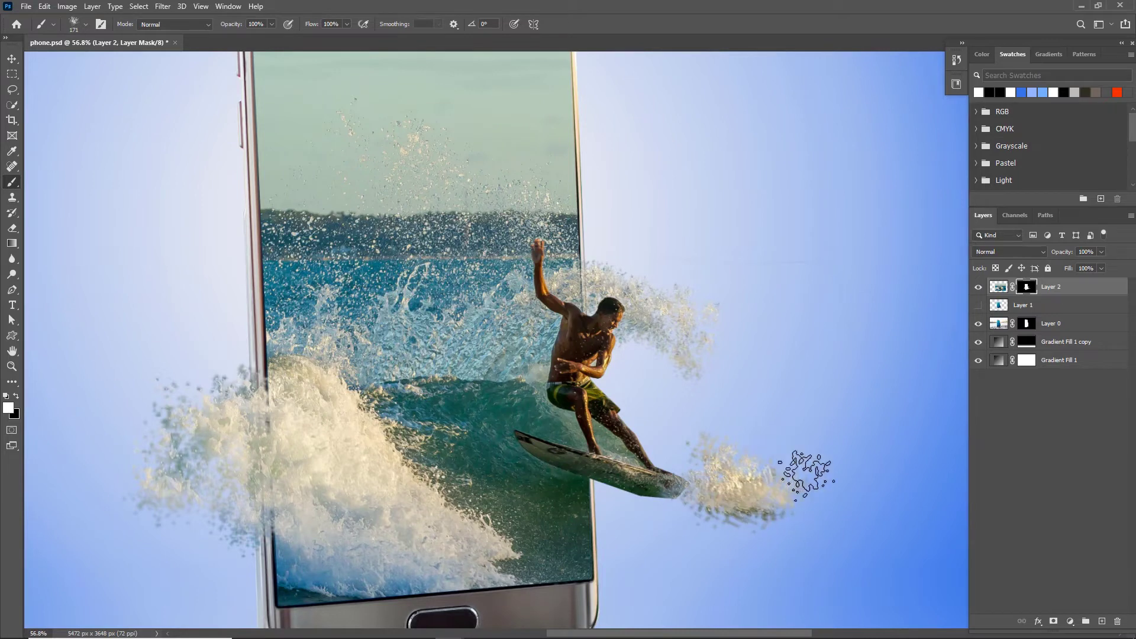
# Step: Adjust the brush and broaden the splash beyond the surfboard's tip, undoing the last stroke
pyautogui.rightClick(736, 451)
pyautogui.click(734, 451)
pyautogui.moveTo(733, 451)
pyautogui.mouseDown()
pyautogui.moveTo(805, 498)
pyautogui.moveTo(783, 526)
pyautogui.moveTo(733, 523)
pyautogui.mouseUp()
pyautogui.moveTo(702, 522); pyautogui.dragTo(676, 519)
pyautogui.scroll(-8, 722, 516)
pyautogui.scroll(7, 762, 517)
pyautogui.hotkey('ctrl', 'z')
# Step: Reveal the wave beneath the surfboard on Layer 2's mask so it spills out past the phone's lower right corner
pyautogui.moveTo(669, 381)
pyautogui.mouseDown()
pyautogui.moveTo(723, 380)
pyautogui.moveTo(671, 385)
pyautogui.moveTo(634, 370)
pyautogui.moveTo(699, 403)
pyautogui.moveTo(748, 465)
pyautogui.moveTo(651, 402)
pyautogui.moveTo(484, 409)
pyautogui.moveTo(622, 471)
pyautogui.moveTo(760, 476)
pyautogui.mouseUp()
pyautogui.press('x')
pyautogui.scroll(-3, 664, 463)
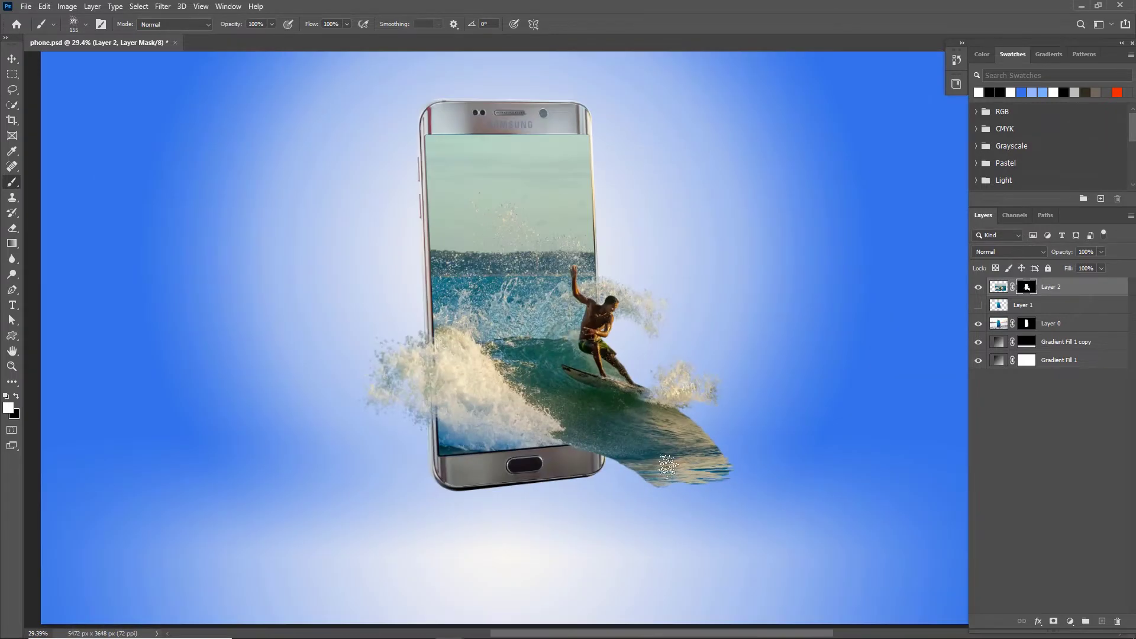
pyautogui.scroll(4, 671, 439)
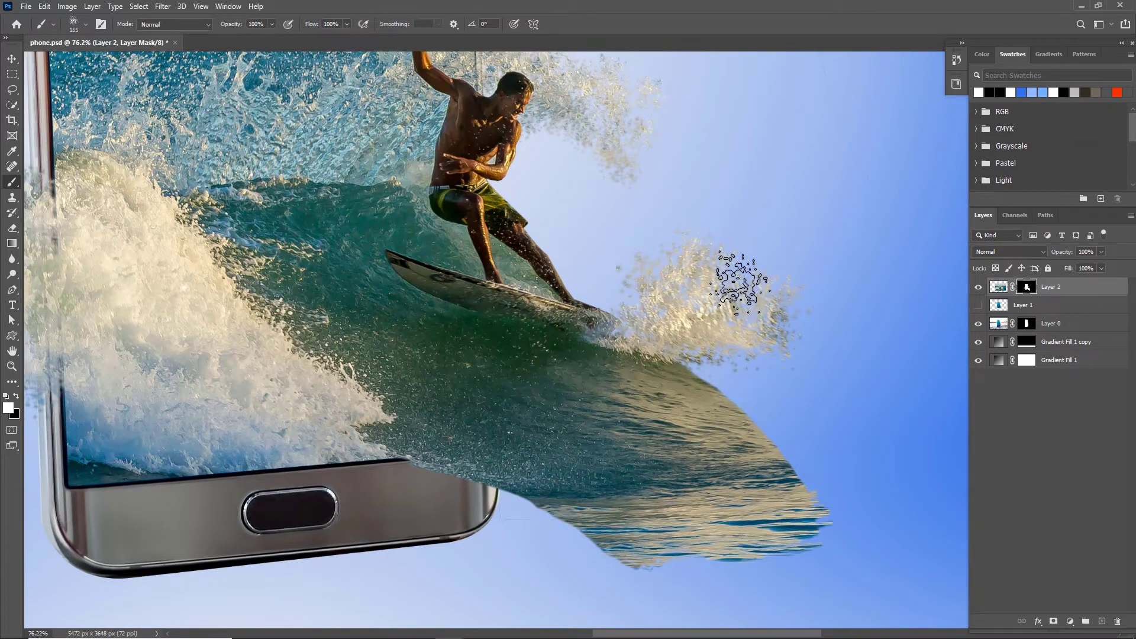
# Step: Refine the splash at the surfboard's tip and extend the wave's lower edge over the phone's corner on Layer 2's mask
pyautogui.press('x')
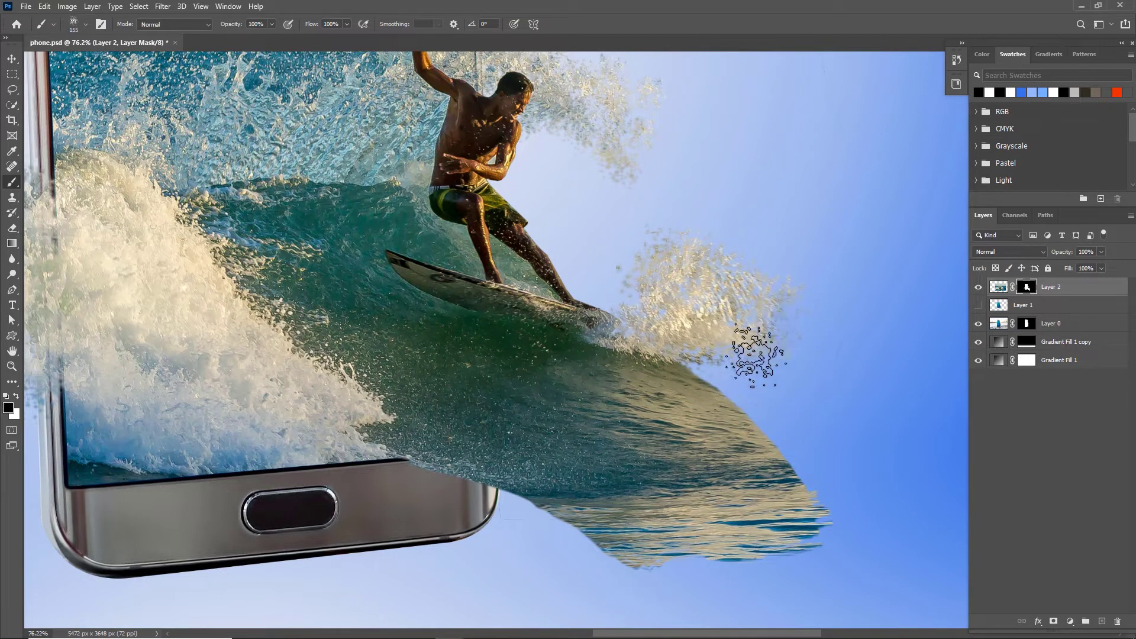
pyautogui.scroll(-3, 520, 482)
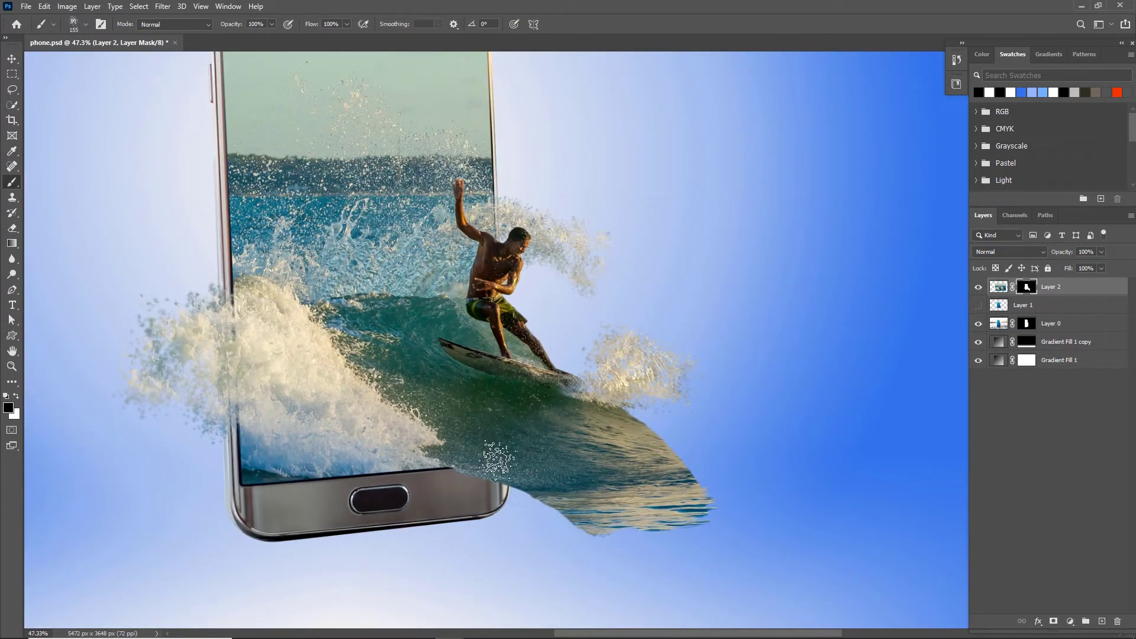
pyautogui.moveTo(486, 463)
pyautogui.mouseDown()
pyautogui.moveTo(527, 511)
pyautogui.moveTo(576, 516)
pyautogui.mouseUp()
pyautogui.scroll(-4, 594, 467)
pyautogui.scroll(3, 622, 460)
pyautogui.hotkey('ctrl', '0')
# Step: Open 03.png and bring its foam into phone.psd as a new layer at the lower end of the spilling wave
pyautogui.click(26, 6)
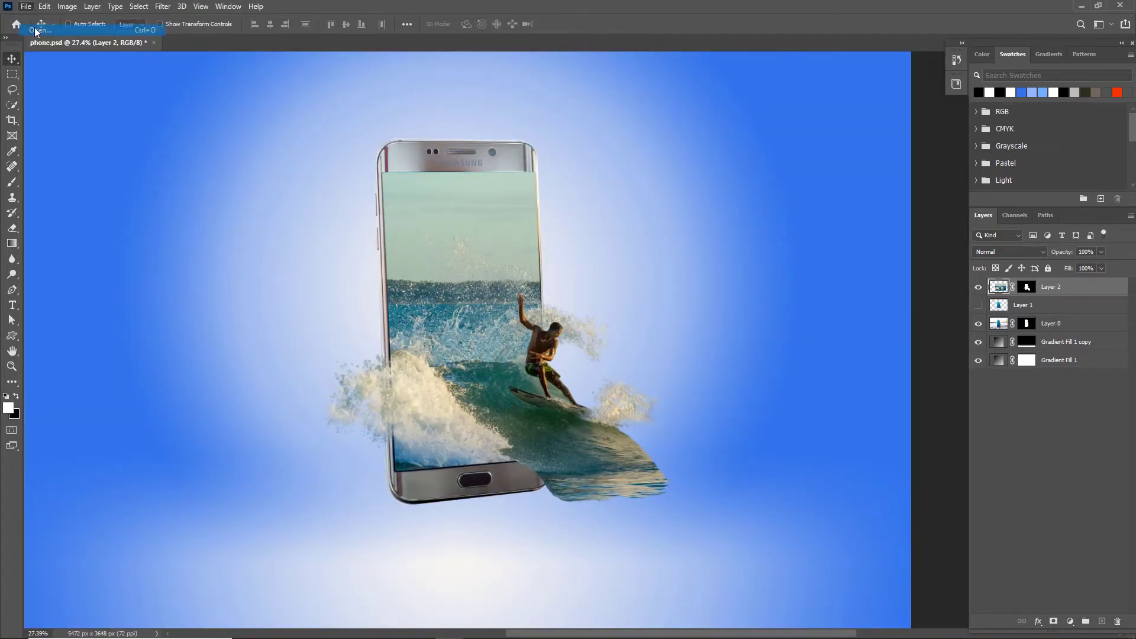
pyautogui.click(35, 30)
pyautogui.doubleClick(340, 108)
pyautogui.moveTo(120, 46); pyautogui.dragTo(633, 490)
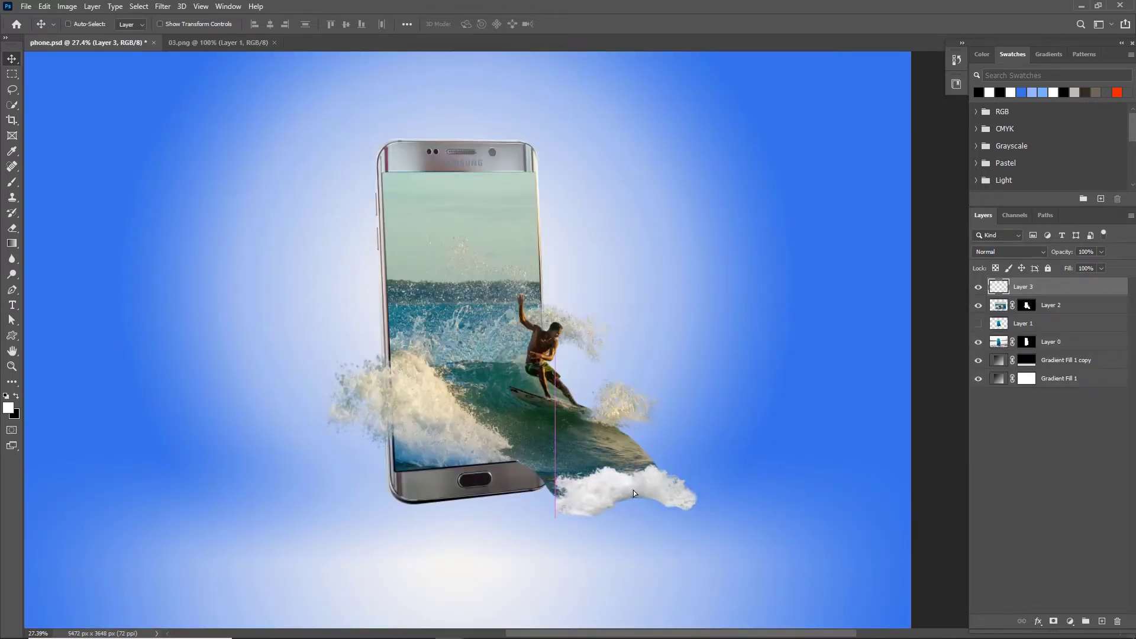
# Step: Warp the foam on Layer 3 so it follows the lower edge of the spilling wave, and apply the warp
pyautogui.hotkey('ctrl', 't')
pyautogui.rightClick(632, 485)
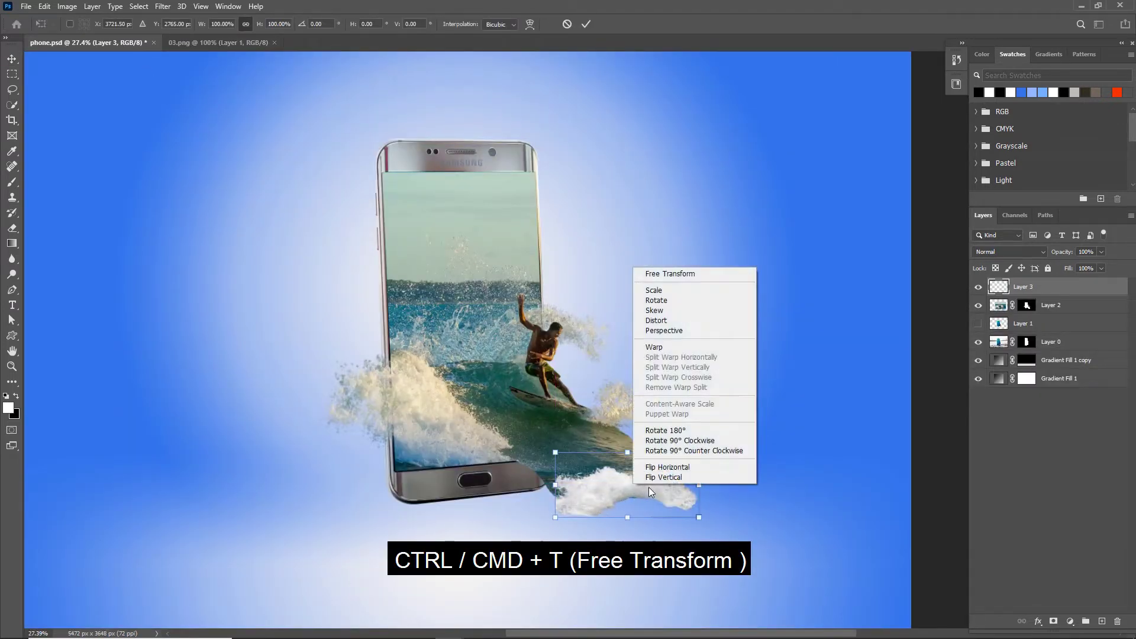
pyautogui.click(654, 347)
pyautogui.scroll(4, 641, 493)
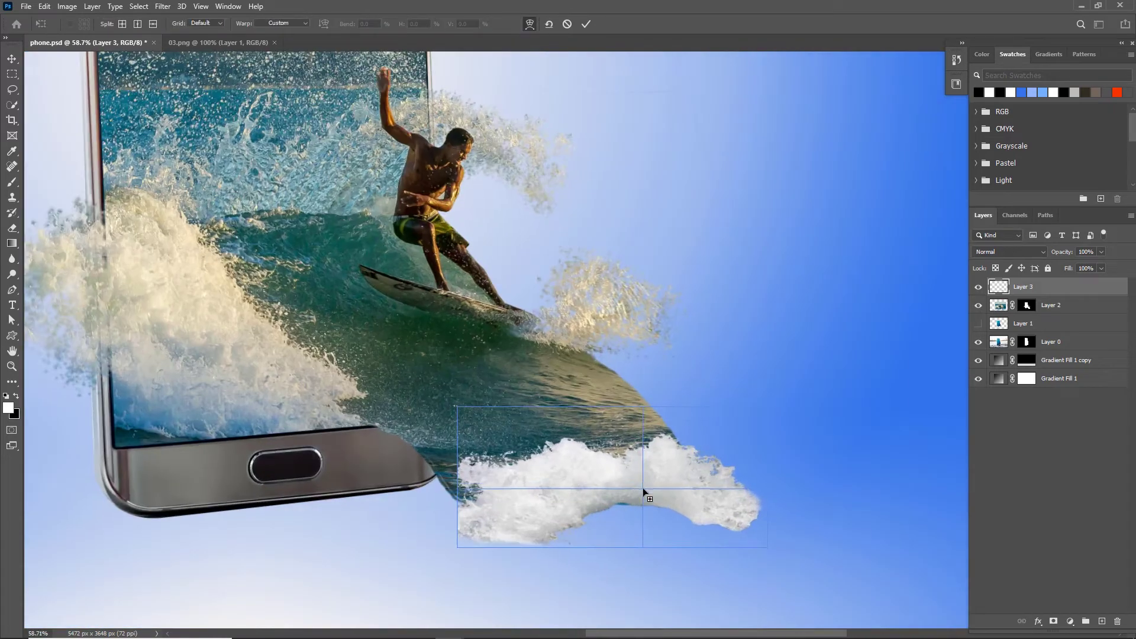
pyautogui.moveTo(626, 509); pyautogui.dragTo(623, 475)
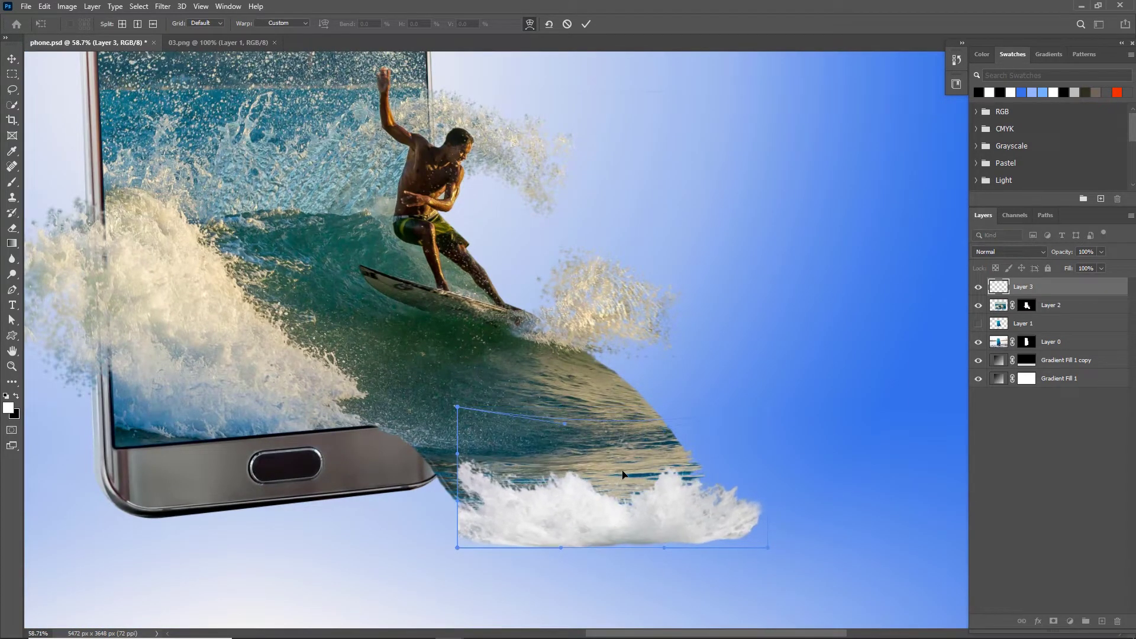
pyautogui.moveTo(458, 449); pyautogui.dragTo(568, 483)
pyautogui.moveTo(747, 505); pyautogui.dragTo(730, 514)
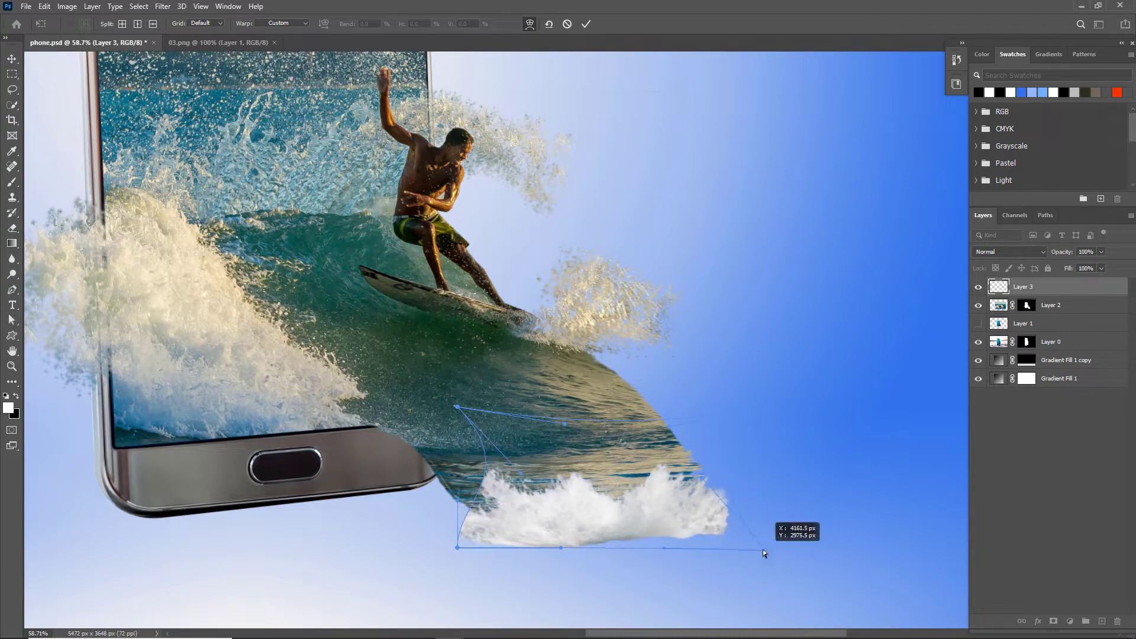
pyautogui.moveTo(731, 476); pyautogui.dragTo(735, 475)
pyautogui.moveTo(647, 483); pyautogui.dragTo(650, 478)
pyautogui.press('Return')
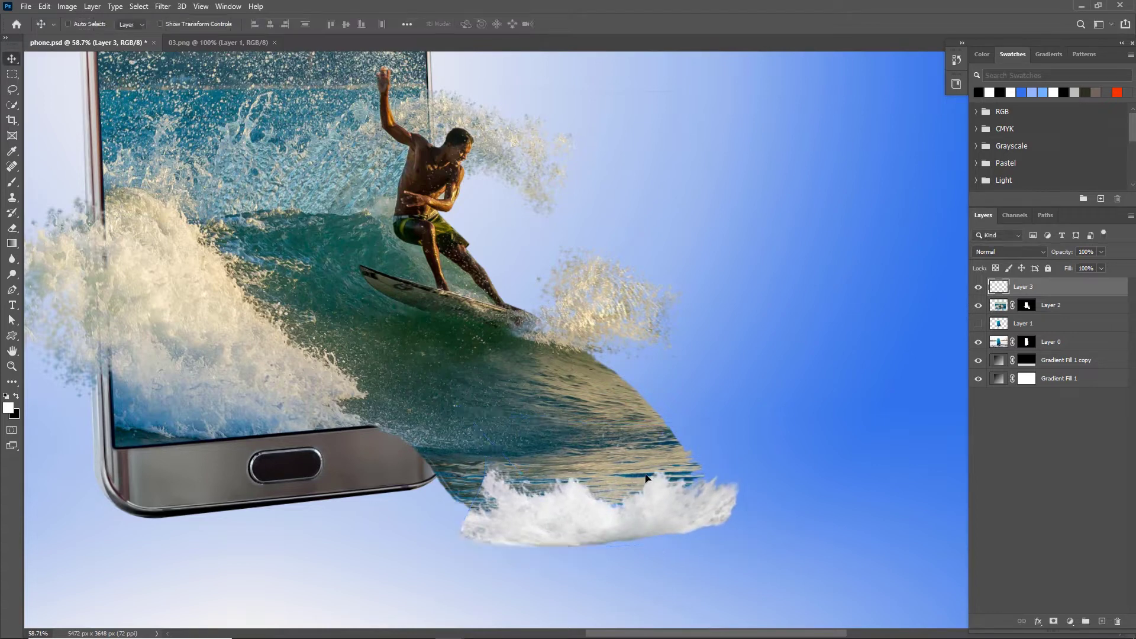
# Step: Free-transform the foam on Layer 3 to scale it down slightly and fit it against the wave's bottom edge
pyautogui.hotkey('ctrl', 't')
pyautogui.moveTo(753, 420); pyautogui.dragTo(733, 436)
pyautogui.moveTo(654, 520)
pyautogui.mouseDown()
pyautogui.moveTo(647, 507)
pyautogui.moveTo(657, 507)
pyautogui.mouseUp()
pyautogui.scroll(-2, 651, 510)
pyautogui.press('Return')
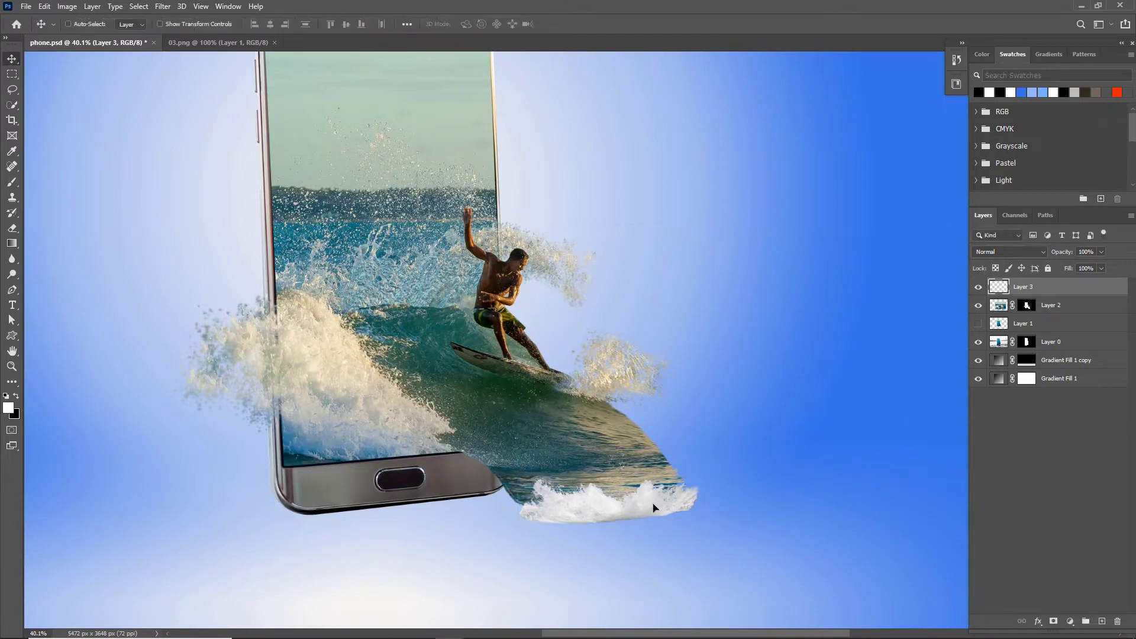
pyautogui.scroll(-1, 669, 516)
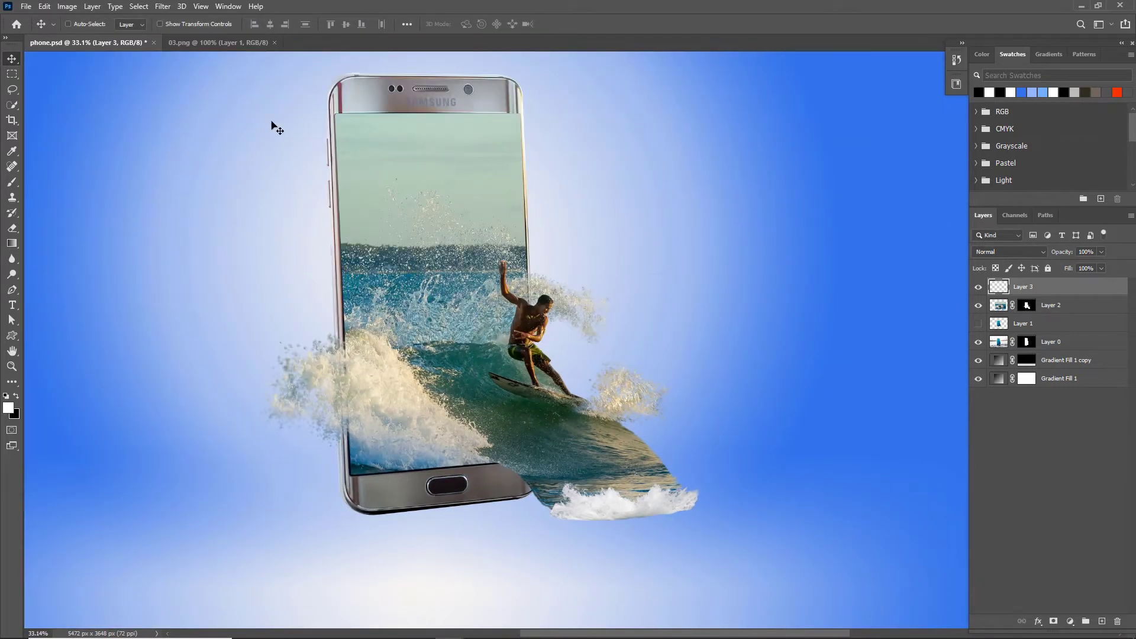
# Step: Open 04.png and place its splash in phone.psd as a new layer over the phone's lower right corner beside the foam
pyautogui.click(33, 8)
pyautogui.click(46, 30)
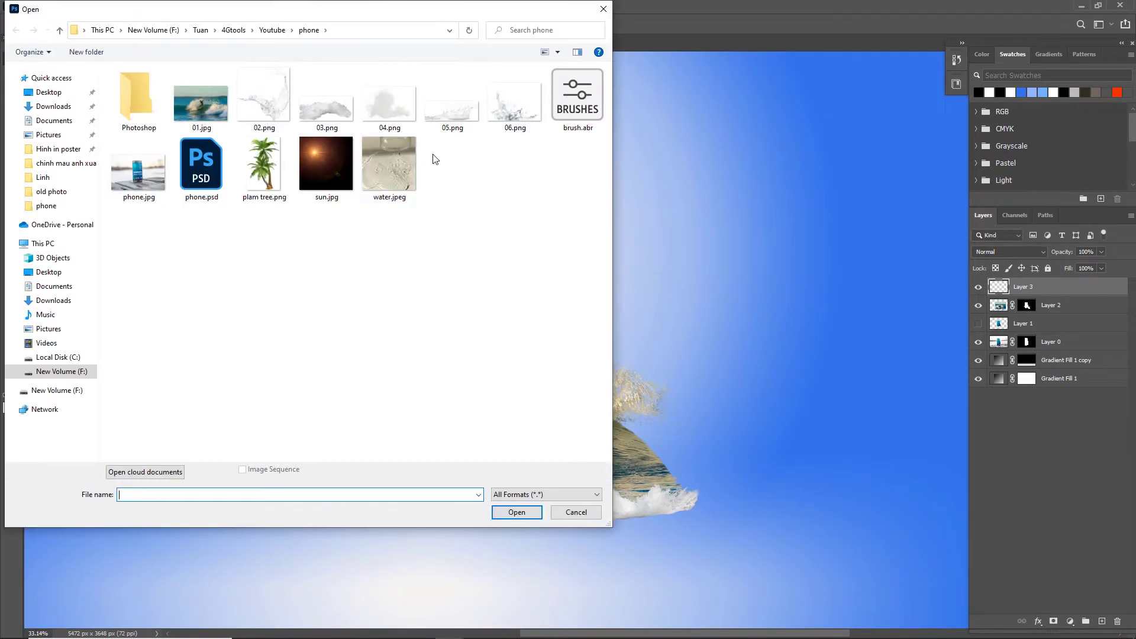
pyautogui.doubleClick(375, 117)
pyautogui.moveTo(552, 377); pyautogui.dragTo(96, 46)
pyautogui.moveTo(634, 468); pyautogui.dragTo(667, 495)
pyautogui.scroll(2, 712, 502)
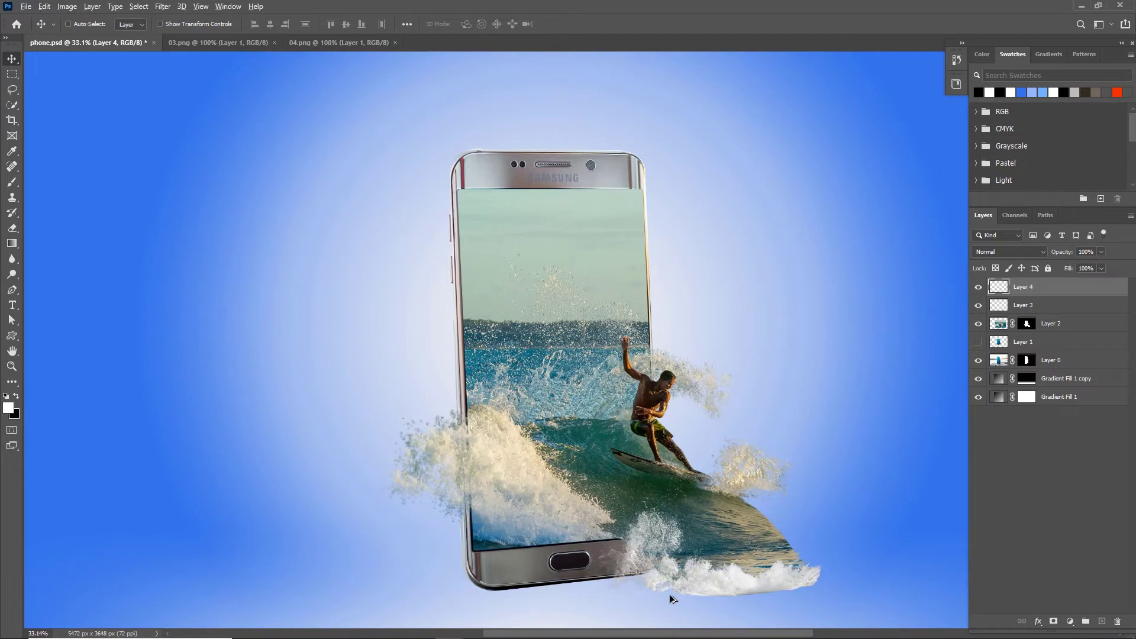
pyautogui.scroll(6, 690, 590)
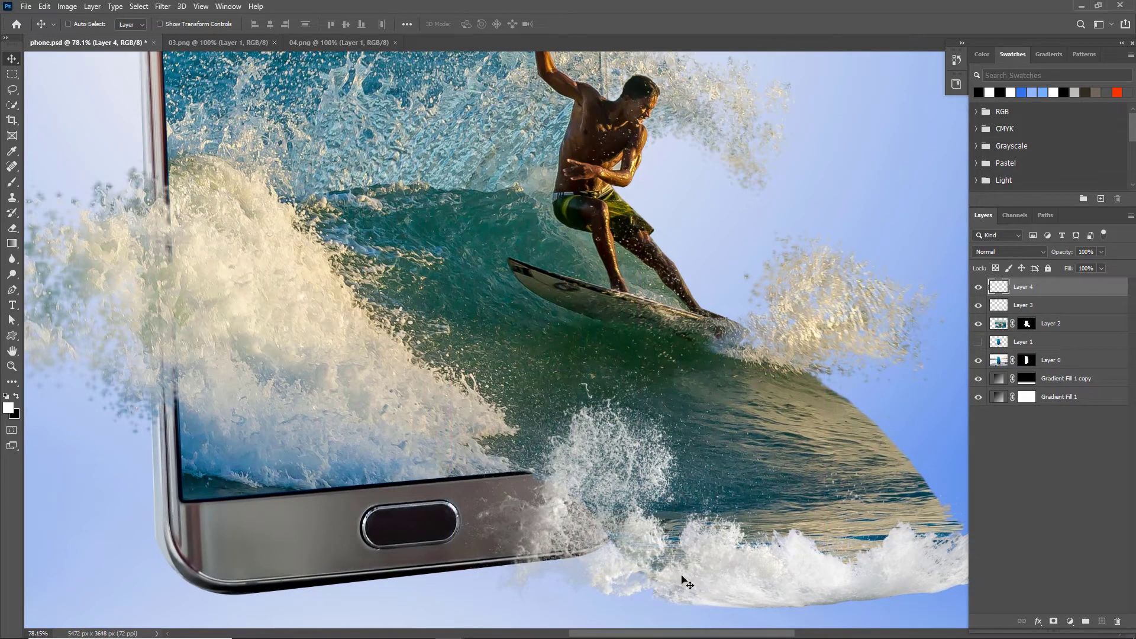
pyautogui.scroll(-3, 576, 456)
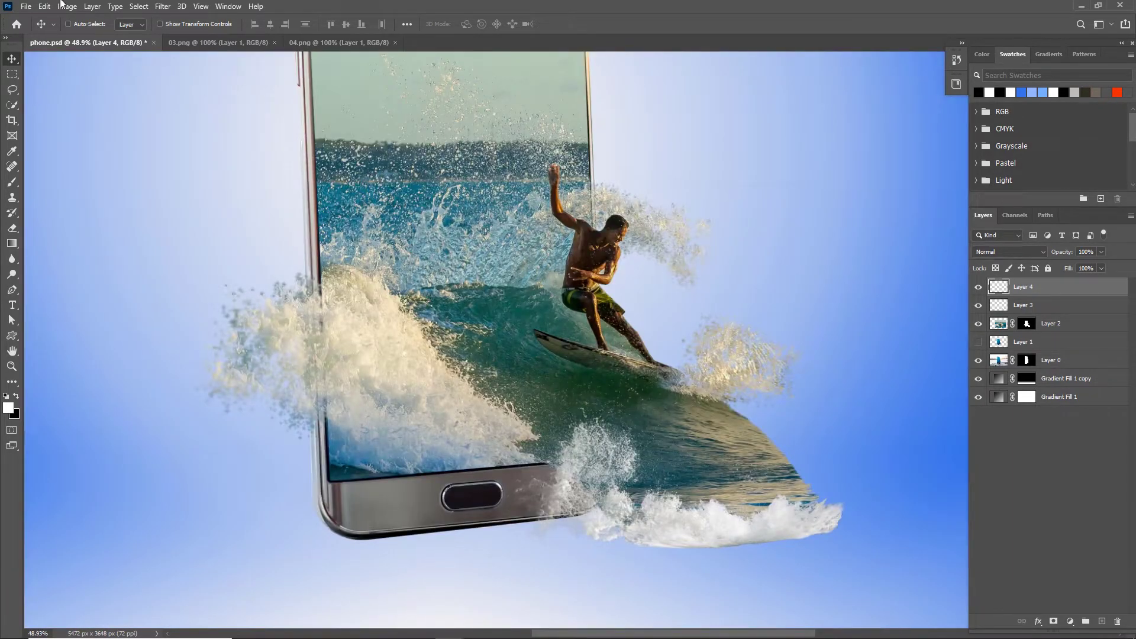
# Step: Open 02.png and bring its splash into phone.psd as a new layer at the outer tip of the spilling wave
pyautogui.click(27, 7)
pyautogui.click(41, 30)
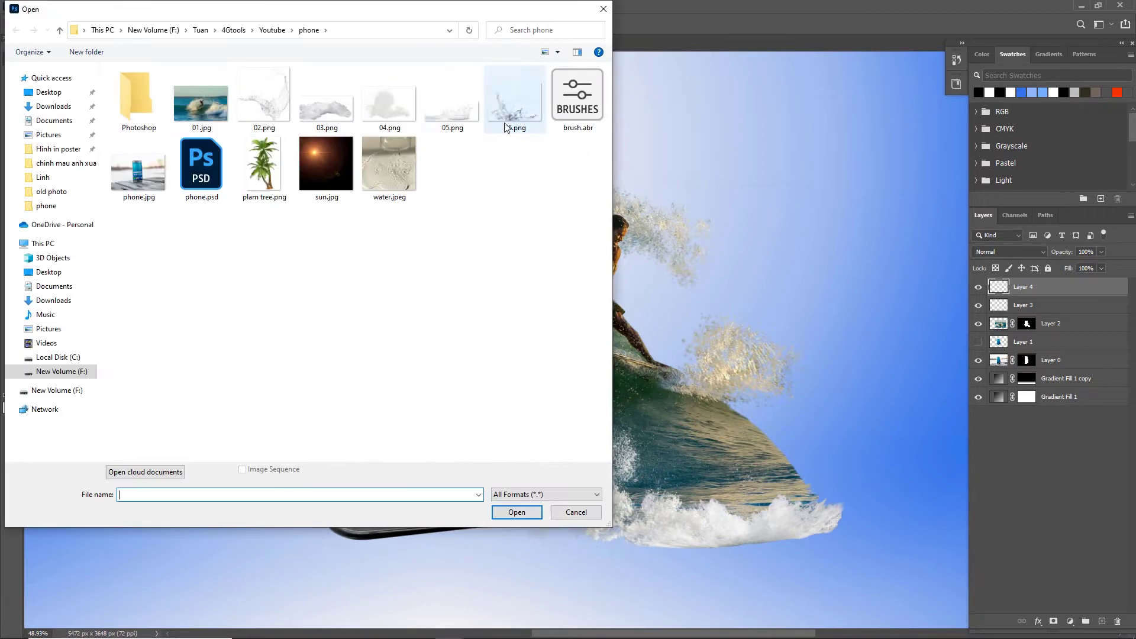
pyautogui.doubleClick(278, 111)
pyautogui.moveTo(654, 423); pyautogui.dragTo(274, 87)
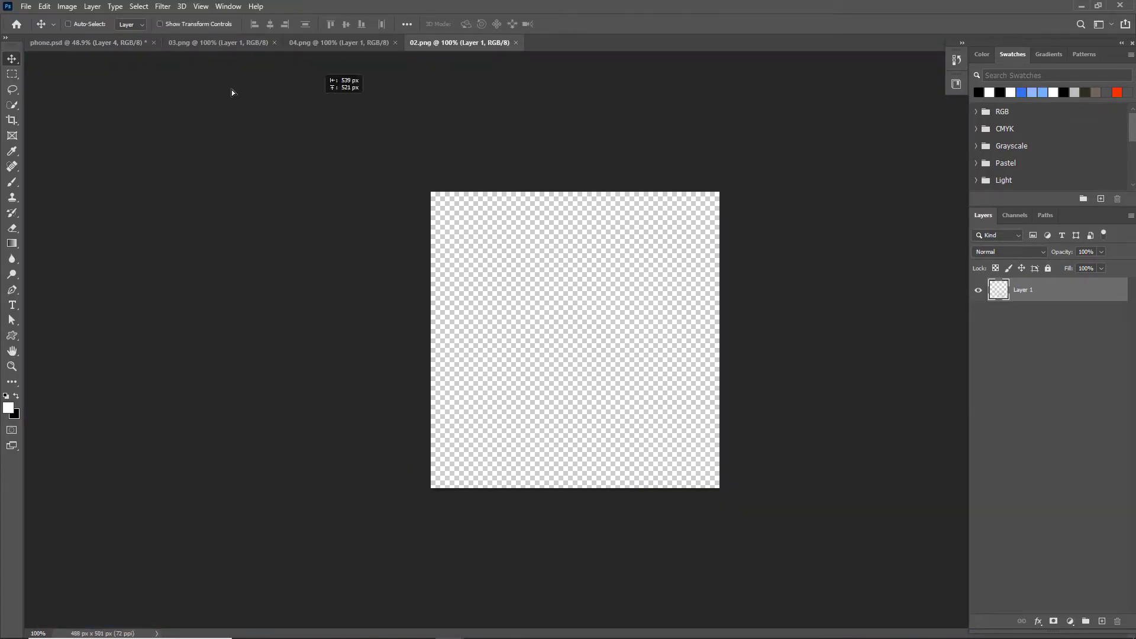
pyautogui.moveTo(92, 47); pyautogui.dragTo(801, 454)
pyautogui.scroll(-4, 714, 433)
pyautogui.scroll(4, 842, 464)
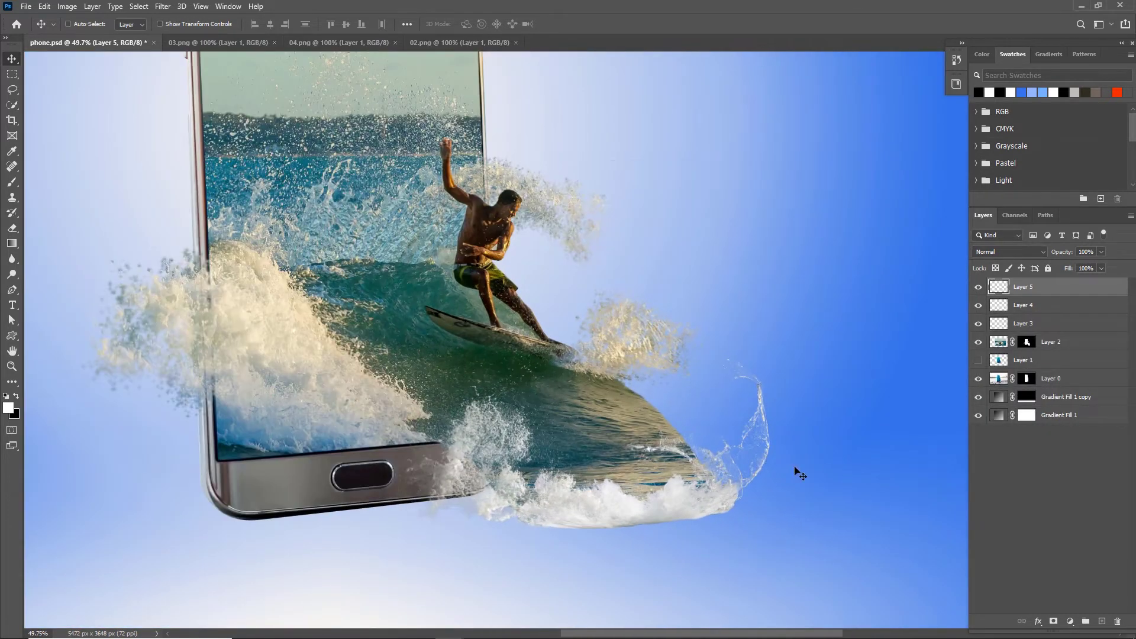
pyautogui.moveTo(732, 437); pyautogui.dragTo(723, 427)
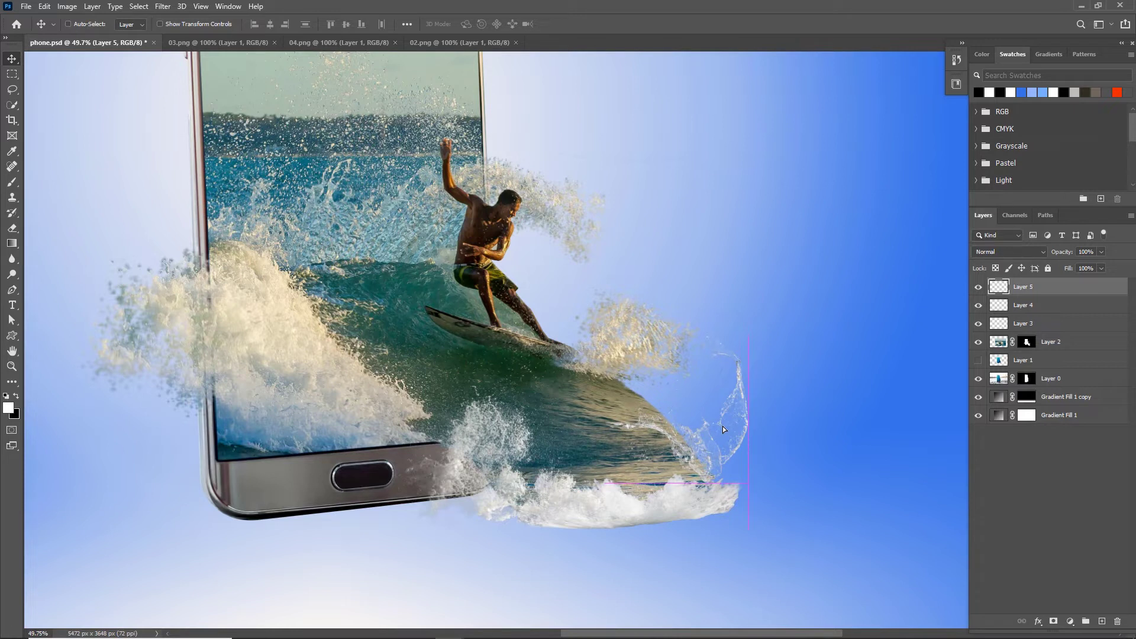
# Step: Enlarge the splash on Layer 5 to about 125% and warp it to follow the wave's outer edge, applying the transform
pyautogui.hotkey('ctrl', 't')
pyautogui.moveTo(748, 336); pyautogui.dragTo(782, 303)
pyautogui.rightClick(748, 417)
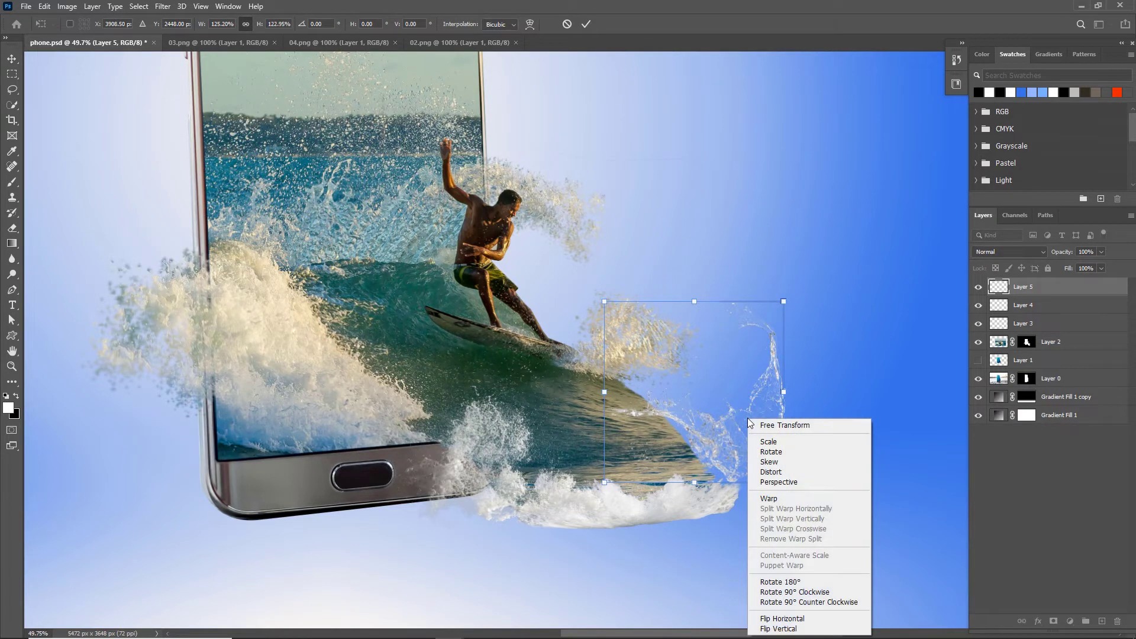
pyautogui.click(769, 499)
pyautogui.moveTo(619, 402); pyautogui.dragTo(619, 371)
pyautogui.moveTo(684, 425); pyautogui.dragTo(668, 437)
pyautogui.moveTo(619, 395); pyautogui.dragTo(622, 388)
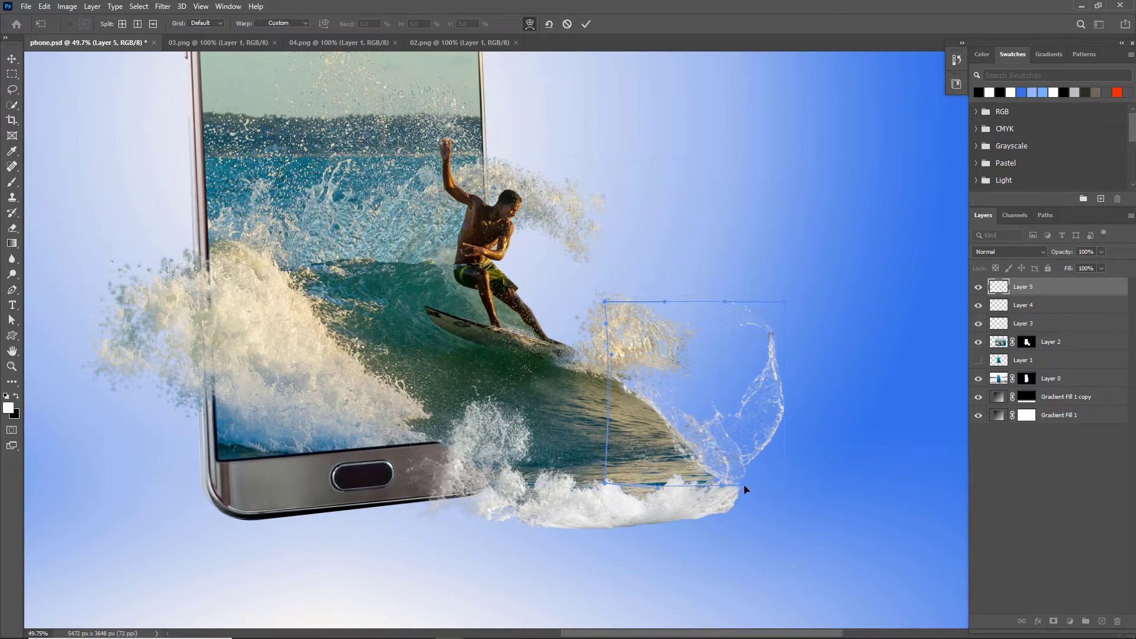
pyautogui.moveTo(739, 490)
pyautogui.mouseDown()
pyautogui.moveTo(729, 485)
pyautogui.moveTo(747, 477)
pyautogui.moveTo(737, 493)
pyautogui.mouseUp()
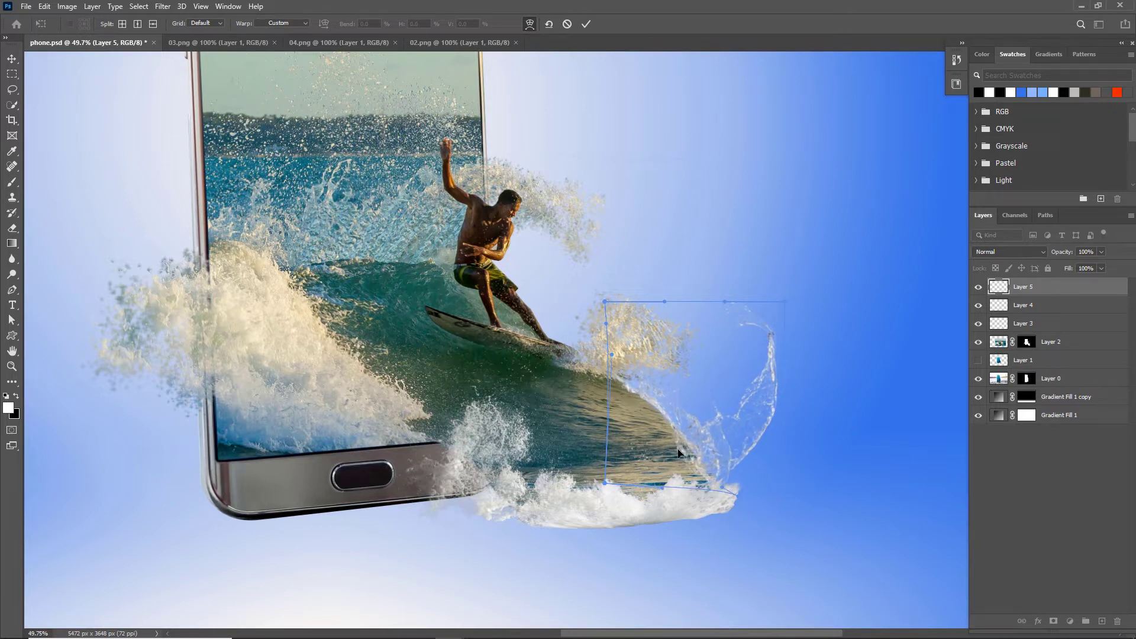
pyautogui.moveTo(680, 449); pyautogui.dragTo(673, 451)
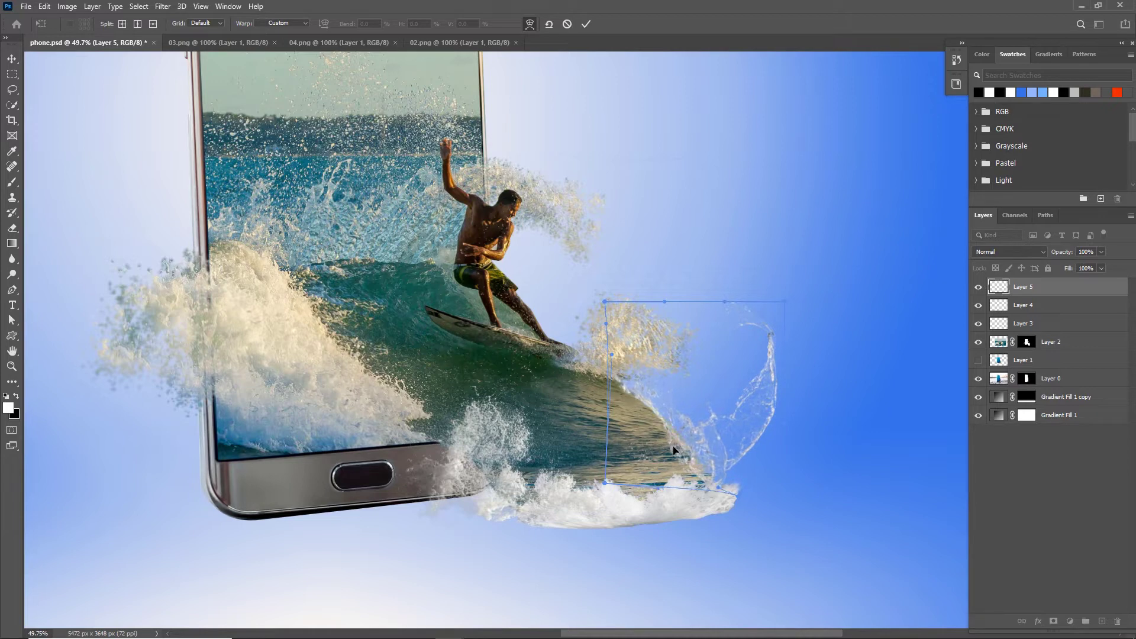
pyautogui.press('Return')
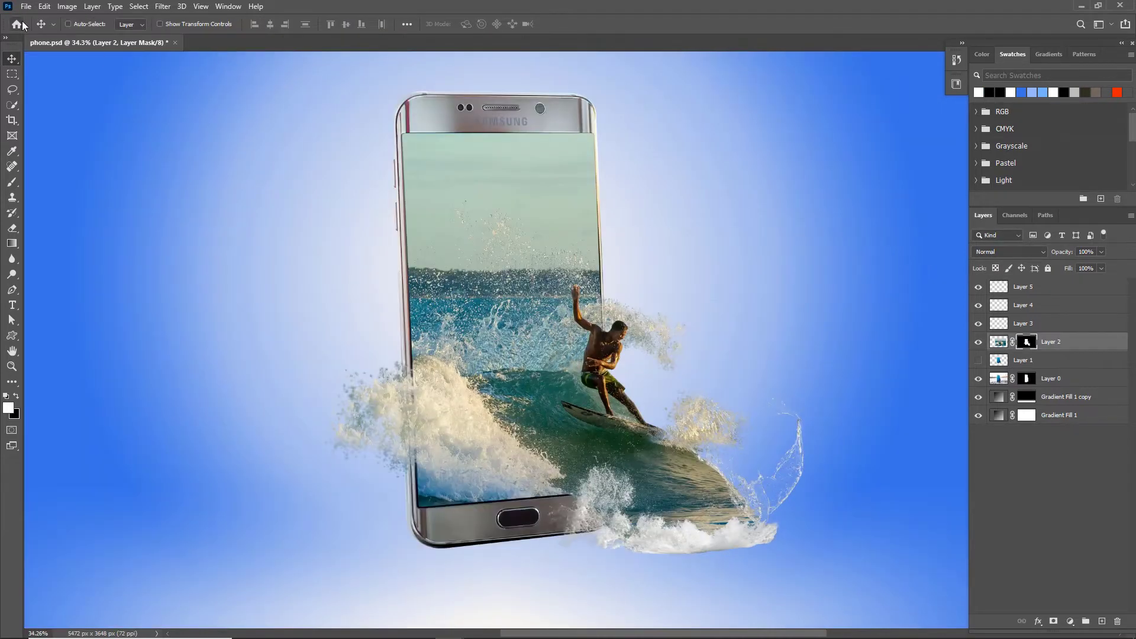
# Step: Open water.jpeg and lasso a large irregular area of the rippled water below the glass
pyautogui.click(26, 7)
pyautogui.click(37, 32)
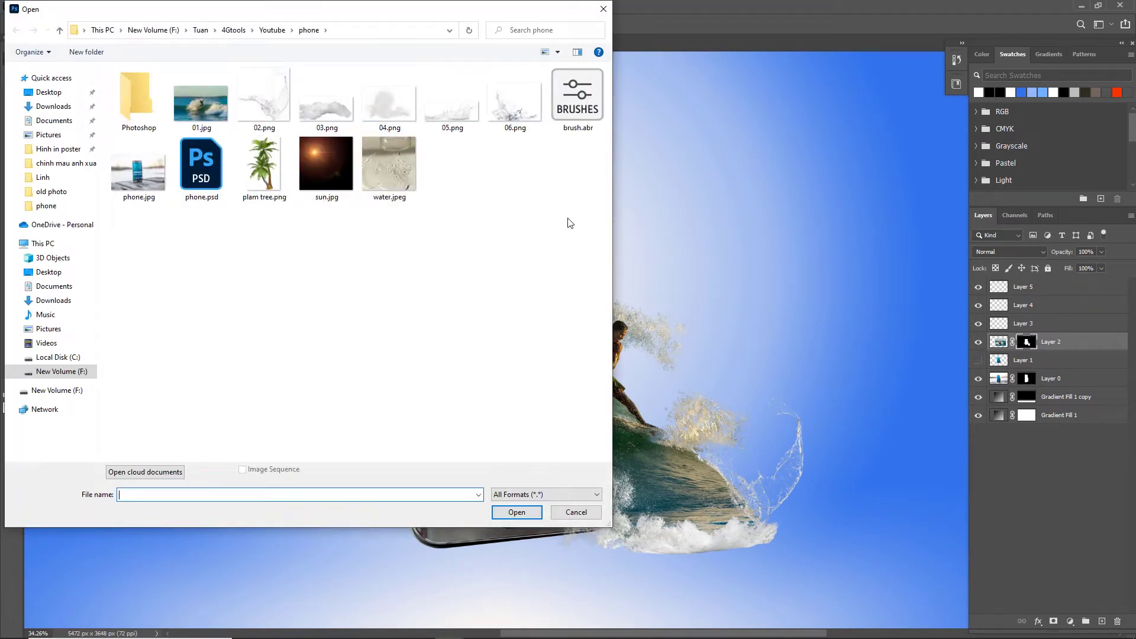
pyautogui.doubleClick(408, 162)
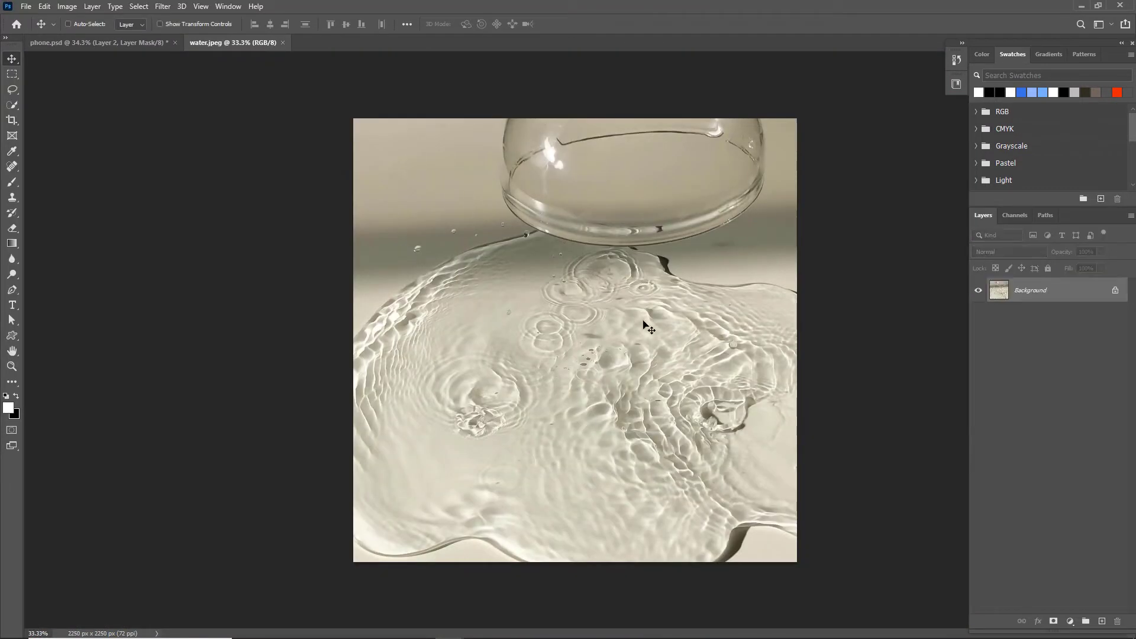
pyautogui.click(12, 90)
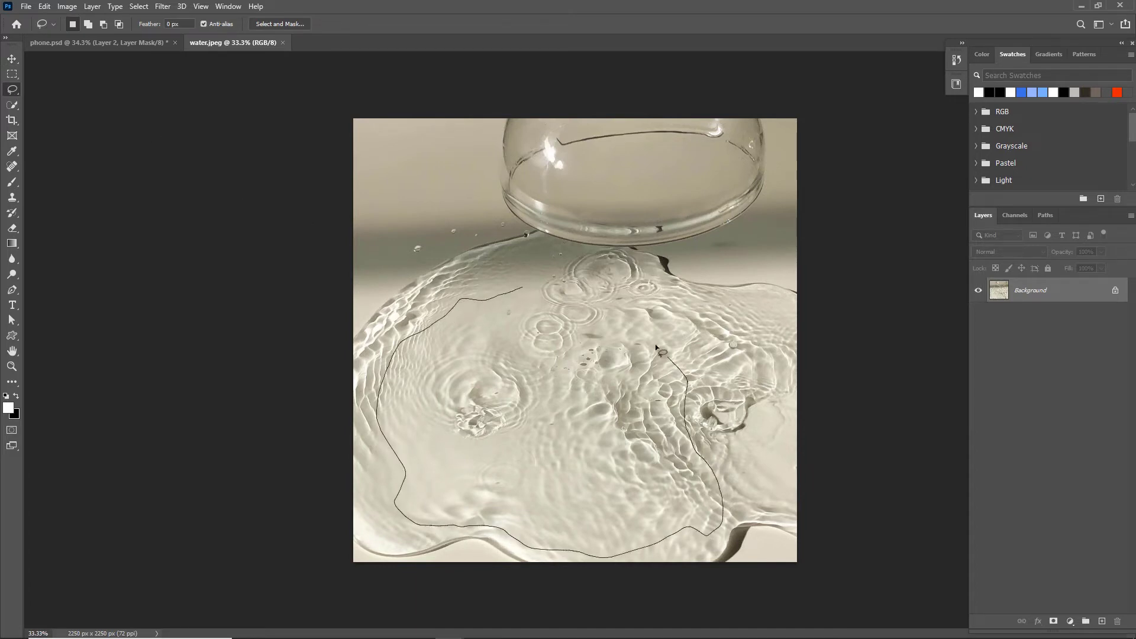
pyautogui.moveTo(550, 286); pyautogui.dragTo(521, 289)
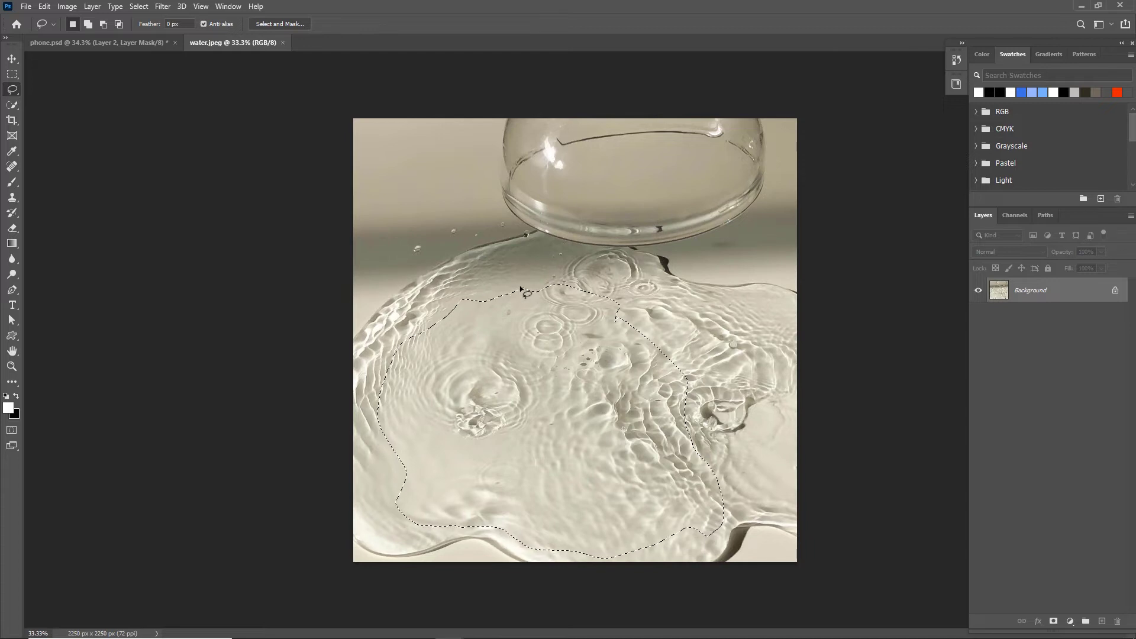
# Step: Copy the selected water to its own layer and bring it into phone.psd above Layer 2, over the wave's lower end
pyautogui.hotkey('ctrl', 'j')
pyautogui.press('v')
pyautogui.moveTo(553, 349); pyautogui.dragTo(211, 124)
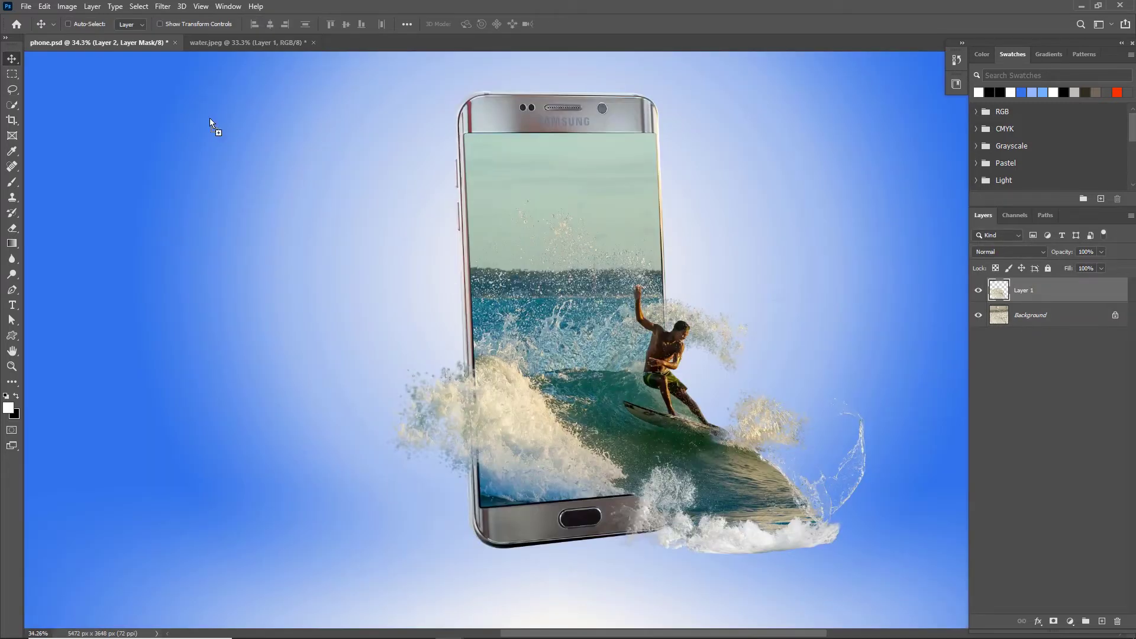
pyautogui.moveTo(679, 379); pyautogui.dragTo(677, 382)
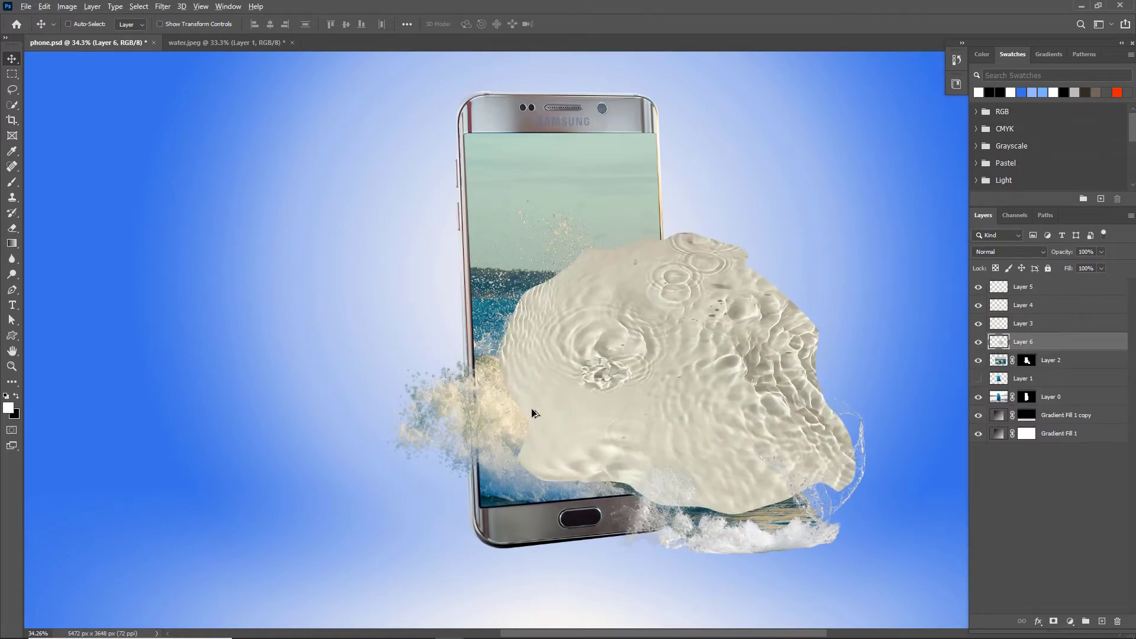
pyautogui.scroll(-3, 533, 413)
pyautogui.scroll(3, 532, 412)
pyautogui.moveTo(697, 413); pyautogui.dragTo(776, 514)
# Step: Distort the water on Layer 6 into a flat puddle beneath the foam and flip it horizontally
pyautogui.hotkey('ctrl', 't')
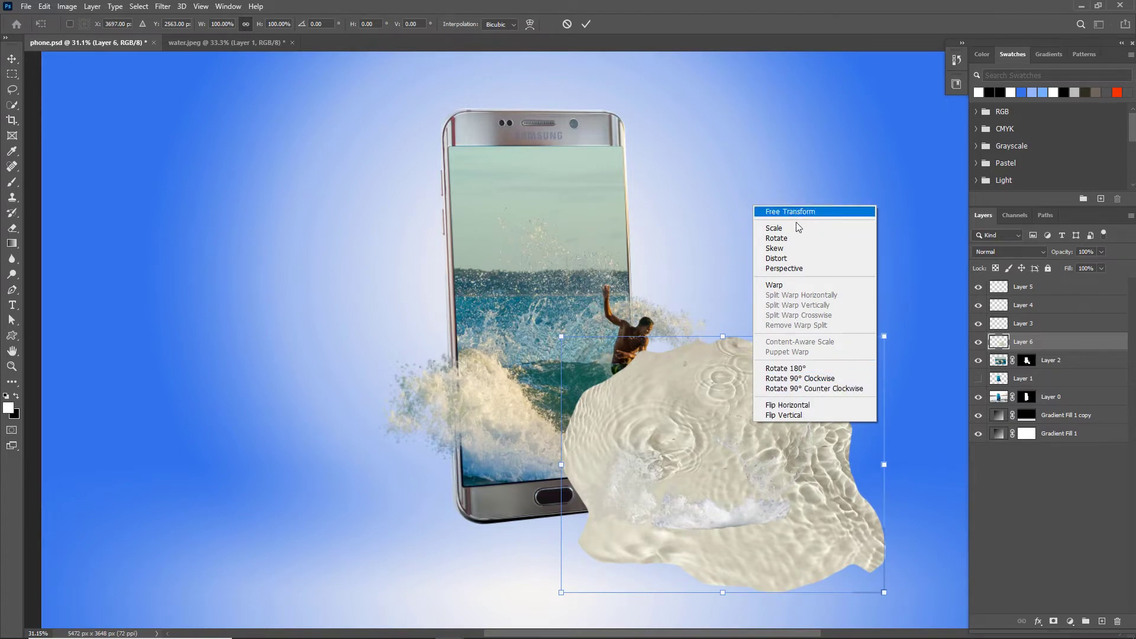
pyautogui.click(797, 259)
pyautogui.moveTo(722, 336); pyautogui.dragTo(801, 550)
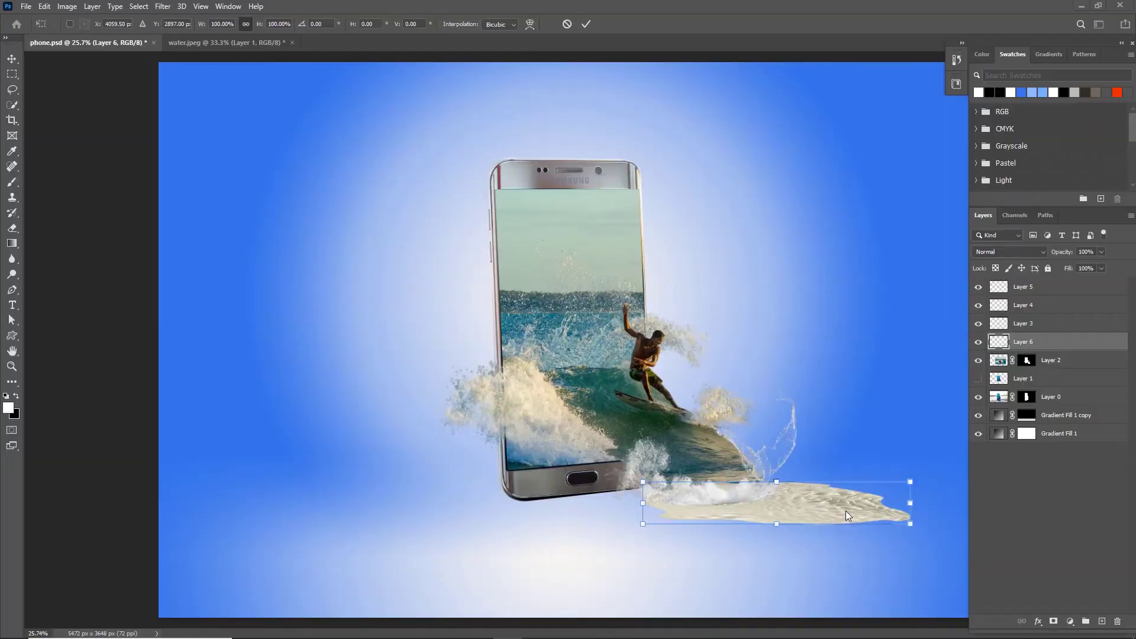
pyautogui.rightClick(847, 510)
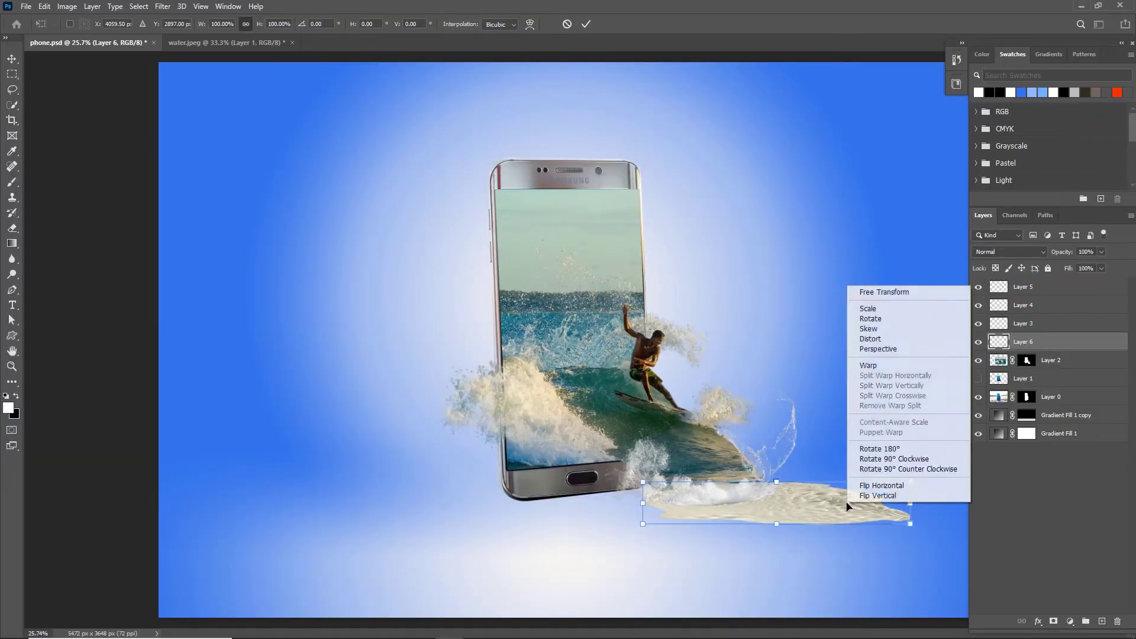
pyautogui.click(871, 487)
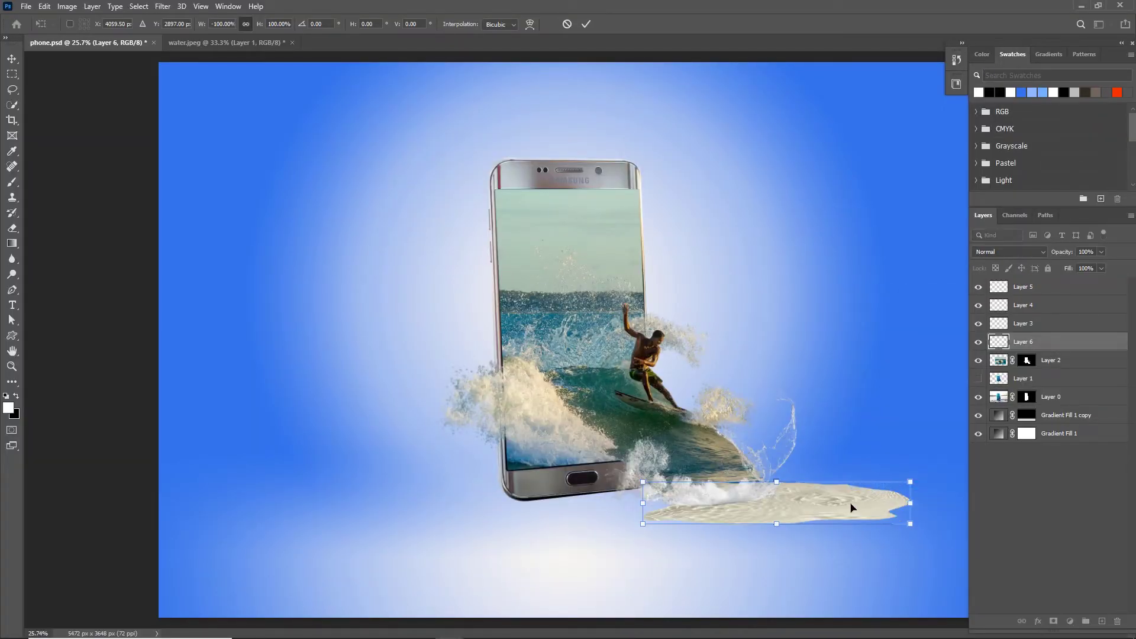
# Step: Set Layer 6's blend mode to Multiply and add a Bevel & Emboss effect with the Inner Bevel style
pyautogui.click(837, 182)
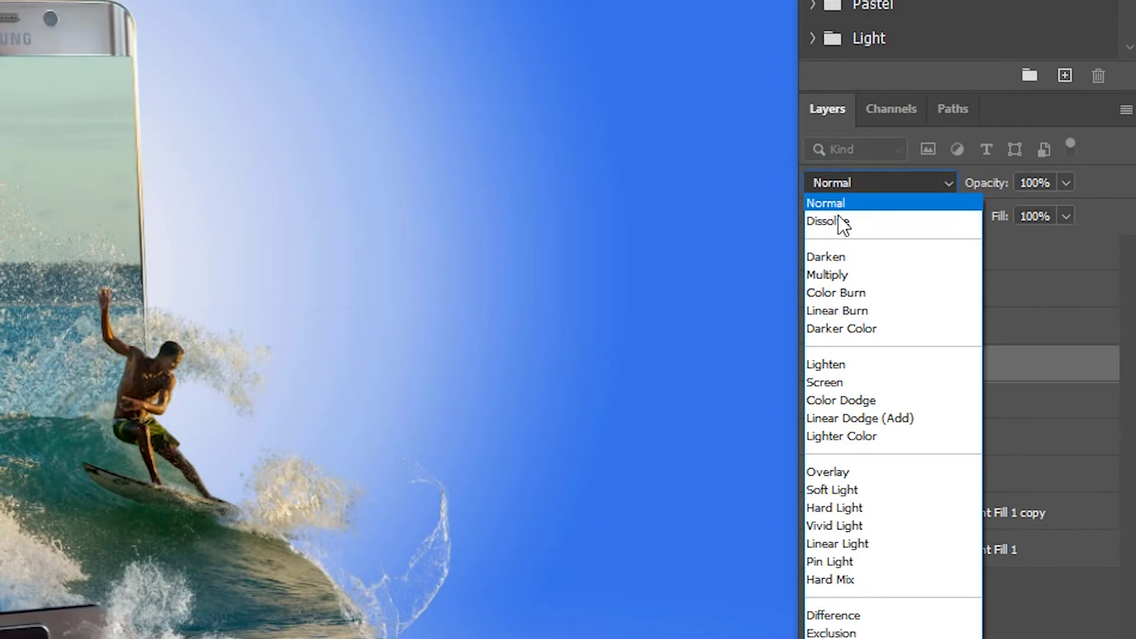
pyautogui.click(840, 275)
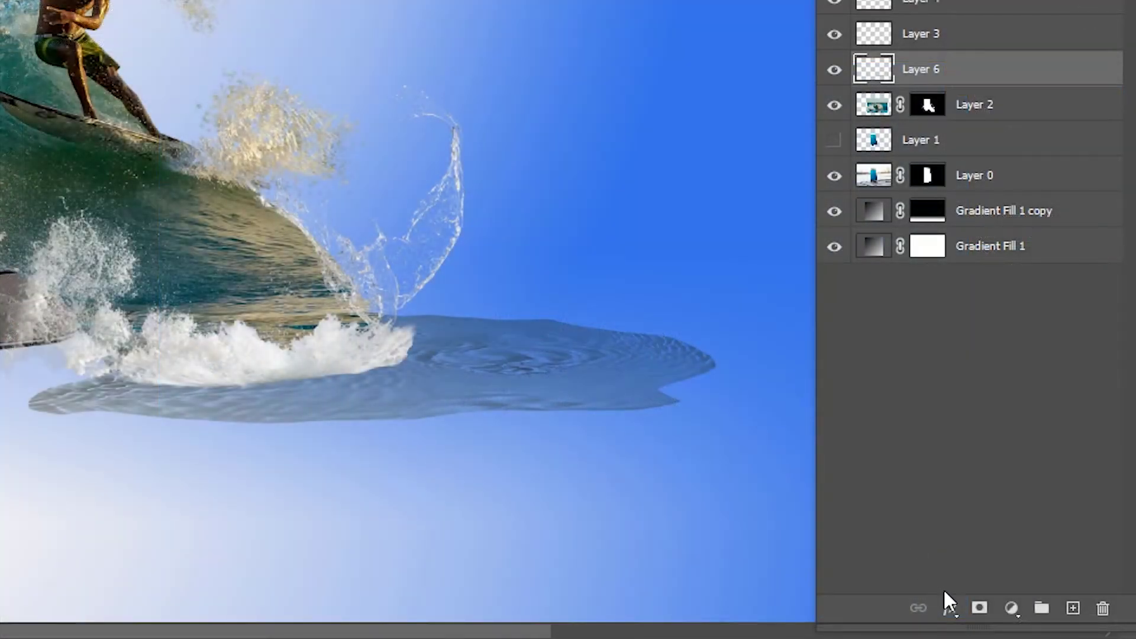
pyautogui.click(948, 607)
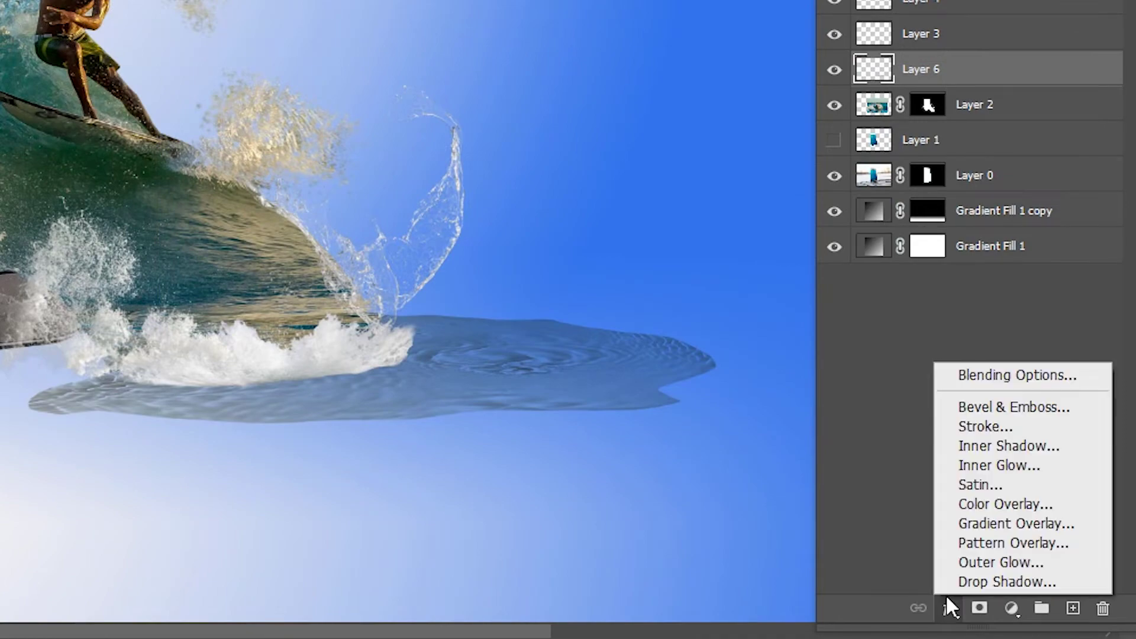
pyautogui.click(996, 406)
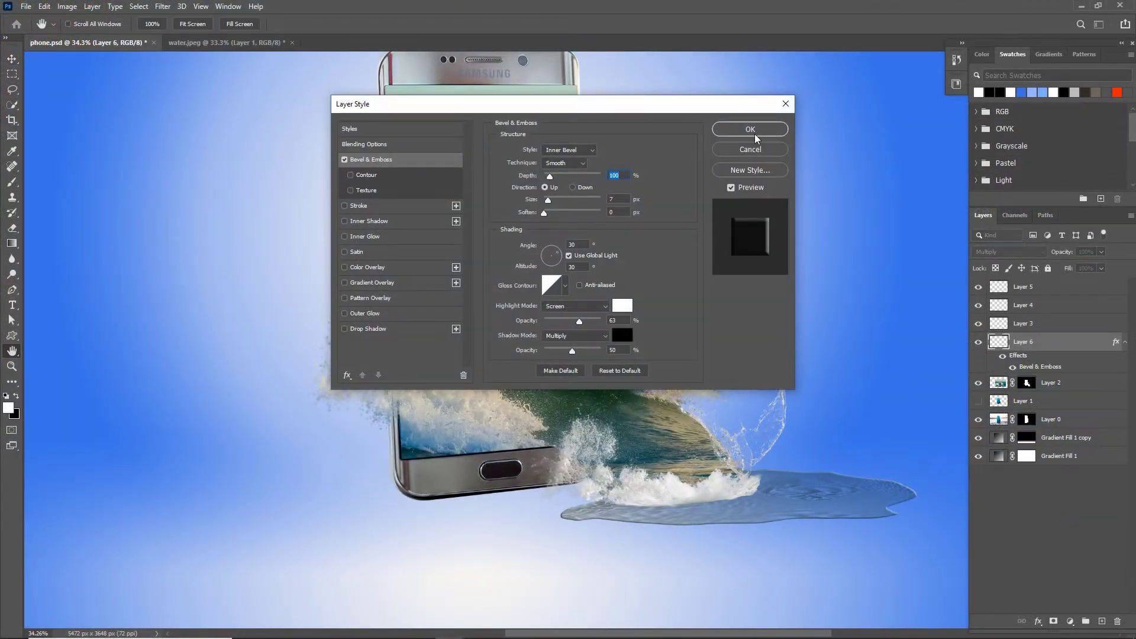
pyautogui.click(751, 130)
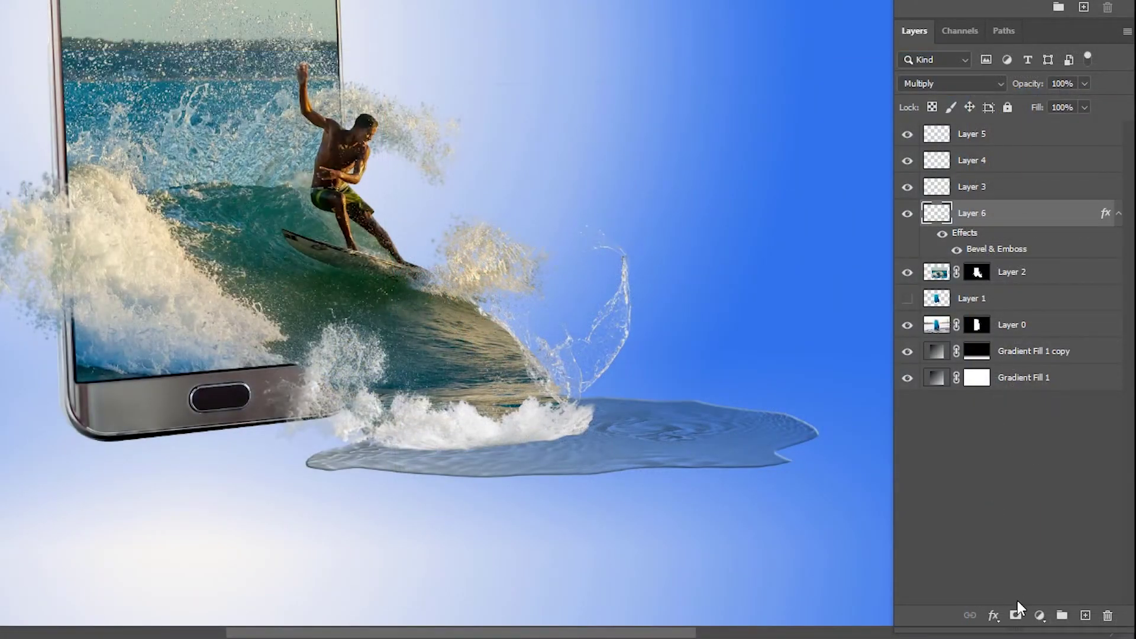
# Step: Add a layer mask to Layer 6 and set the Pen tool to Path mode
pyautogui.click(1018, 615)
pyautogui.press('p')
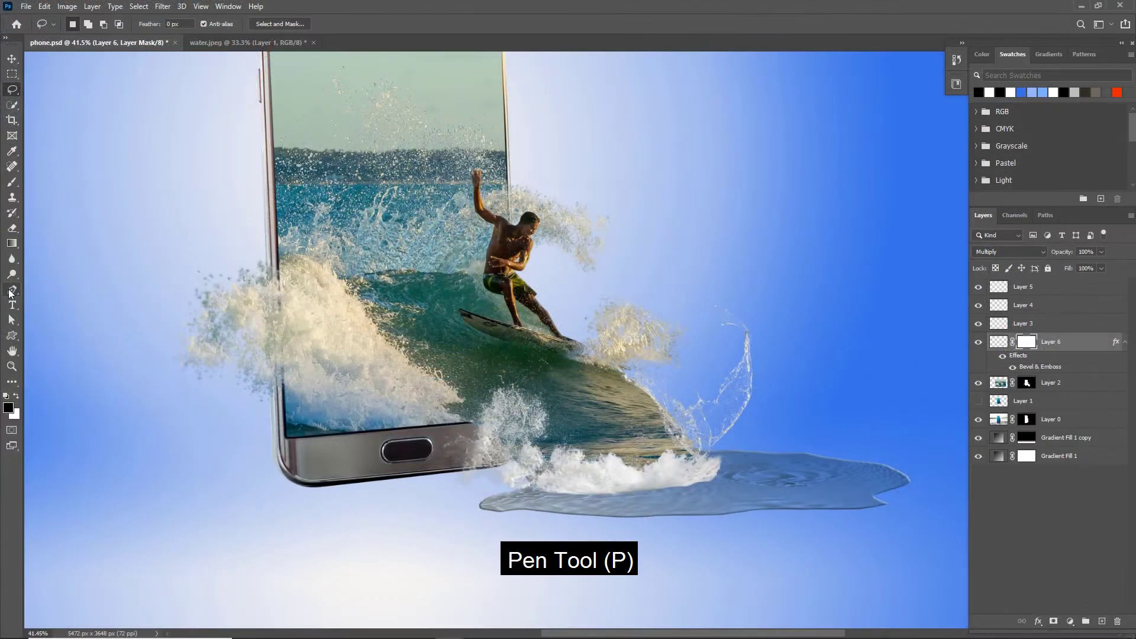
pyautogui.click(723, 451)
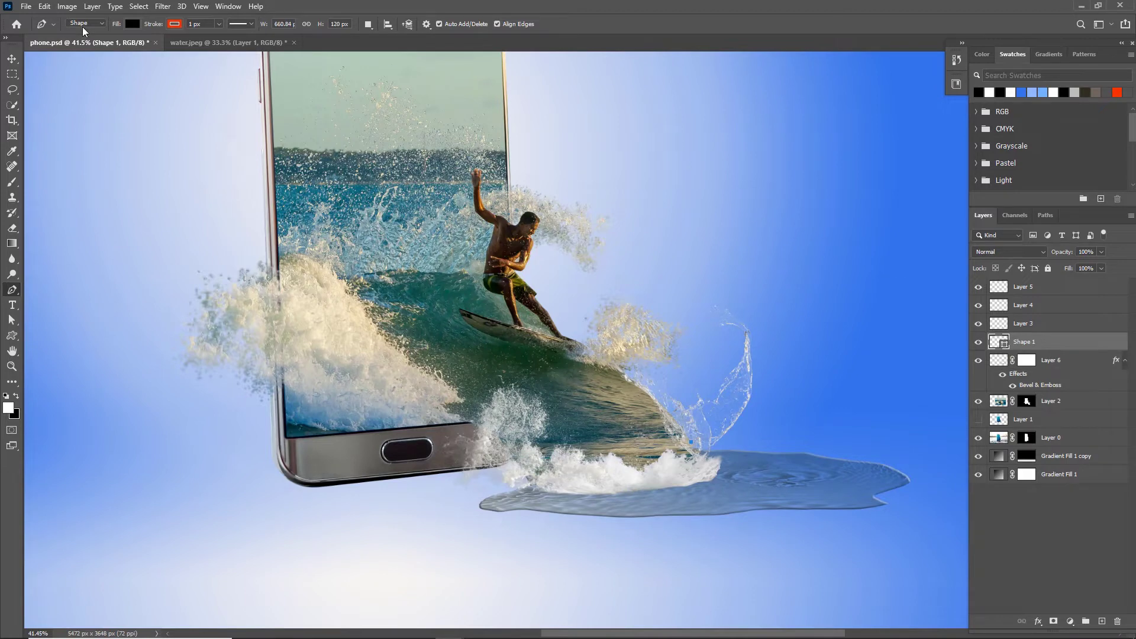
pyautogui.click(83, 27)
pyautogui.click(85, 42)
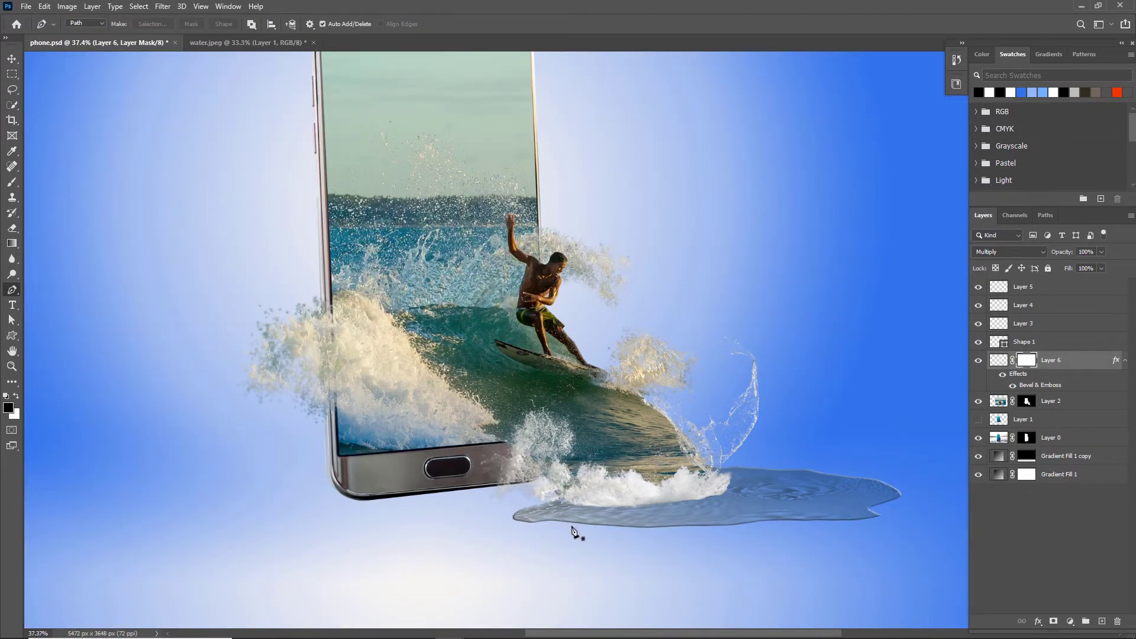
# Step: Draw a closed curved pen path around the outer and lower parts of the puddle, cutting an irregular edge through the water
pyautogui.click(572, 526)
pyautogui.scroll(2, 750, 503)
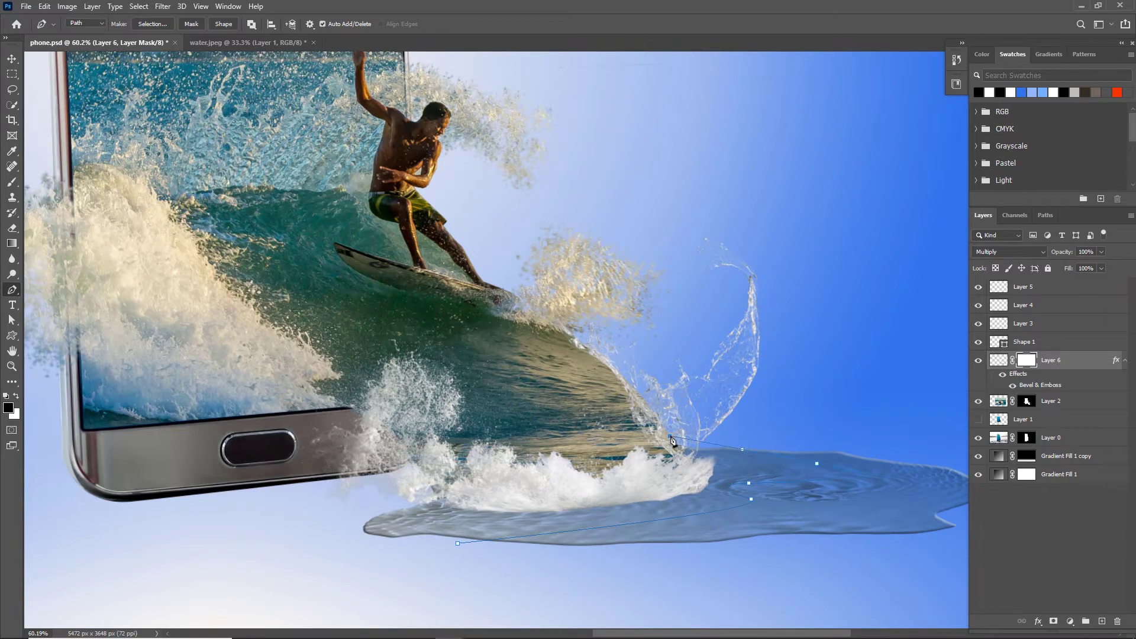
pyautogui.click(844, 383)
pyautogui.scroll(-4, 852, 385)
pyautogui.click(937, 396)
pyautogui.click(954, 418)
pyautogui.moveTo(955, 495); pyautogui.dragTo(917, 521)
pyautogui.moveTo(814, 552); pyautogui.dragTo(722, 562)
pyautogui.moveTo(654, 565); pyautogui.dragTo(624, 544)
pyautogui.click(582, 493)
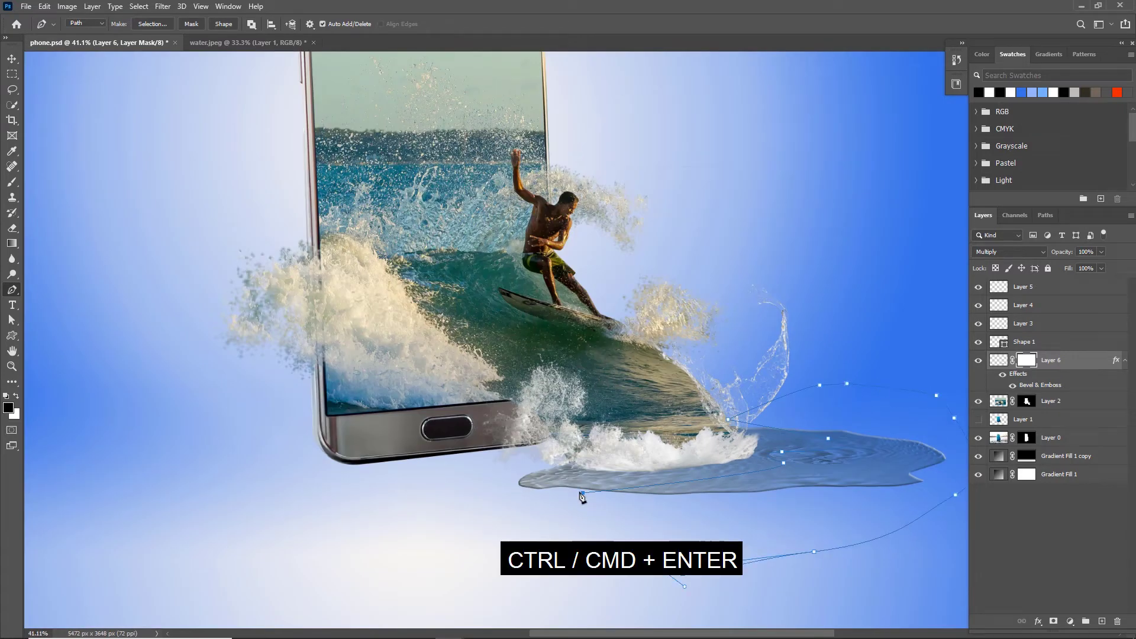
# Step: Turn the path into a selection, fill it with black on Layer 6's mask to hide that water, and deselect
pyautogui.hotkey('ctrl', 'Return')
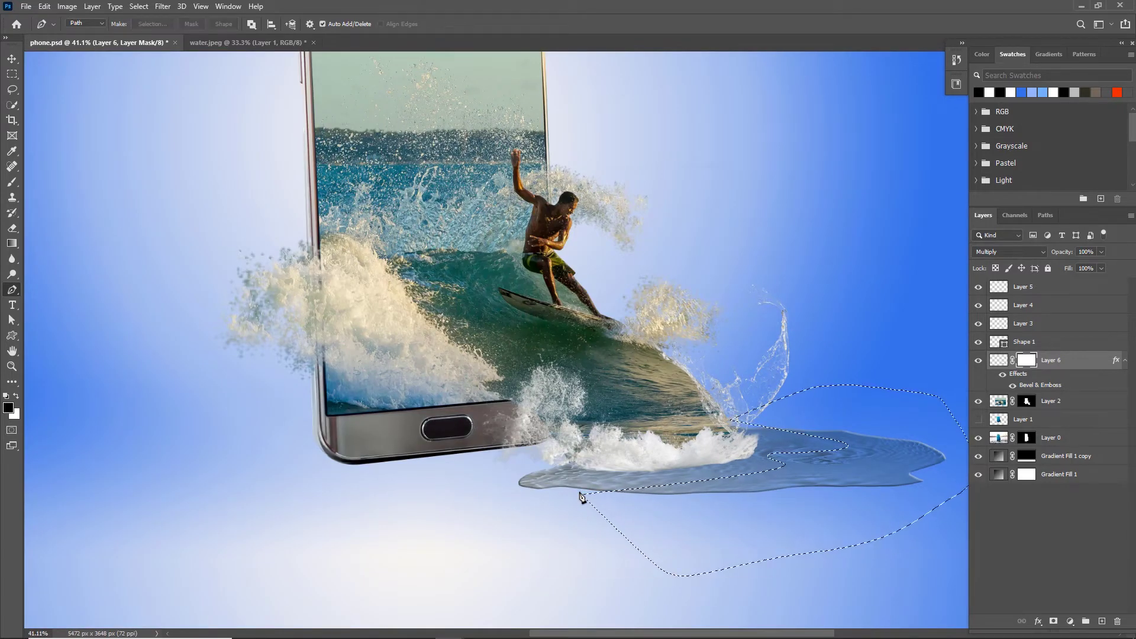
pyautogui.hotkey('alt', 'Delete')
pyautogui.hotkey('ctrl', 'd')
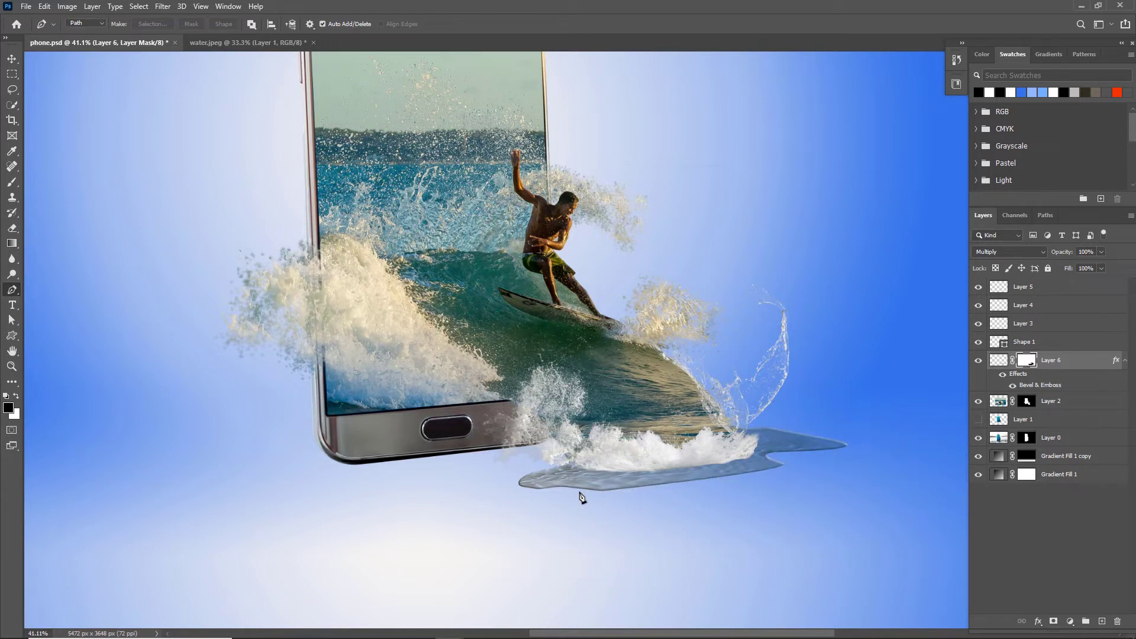
# Step: Flatten the Brush tip into a horizontal ellipse and paint white water droplets beside the puddle on Layer 6's mask
pyautogui.press('b')
pyautogui.rightClick(742, 494)
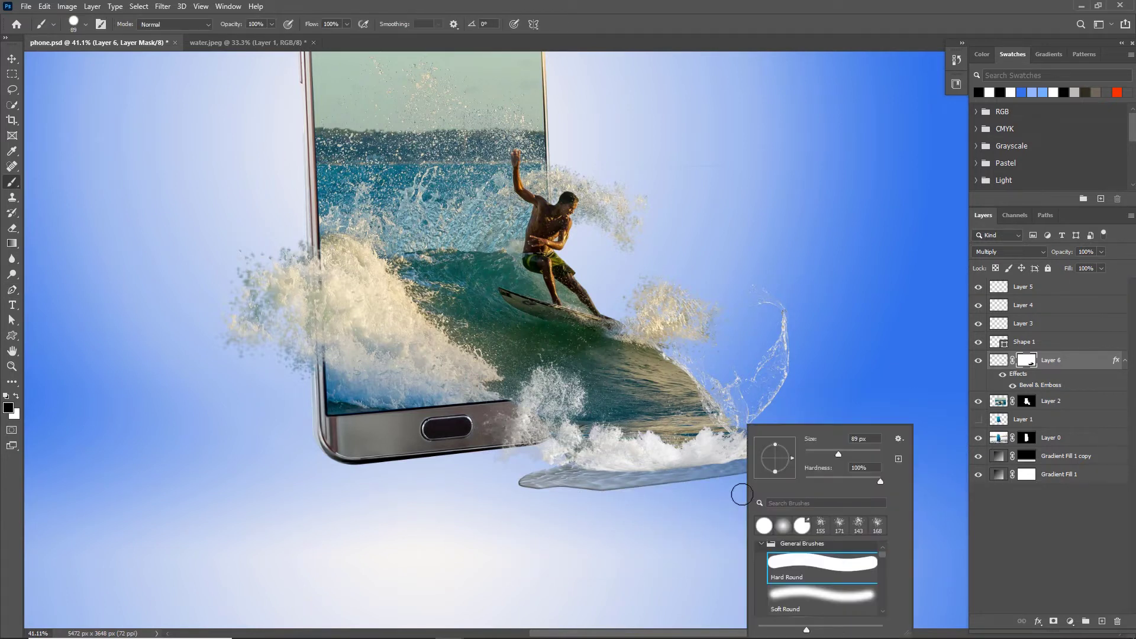
pyautogui.moveTo(773, 445); pyautogui.dragTo(779, 459)
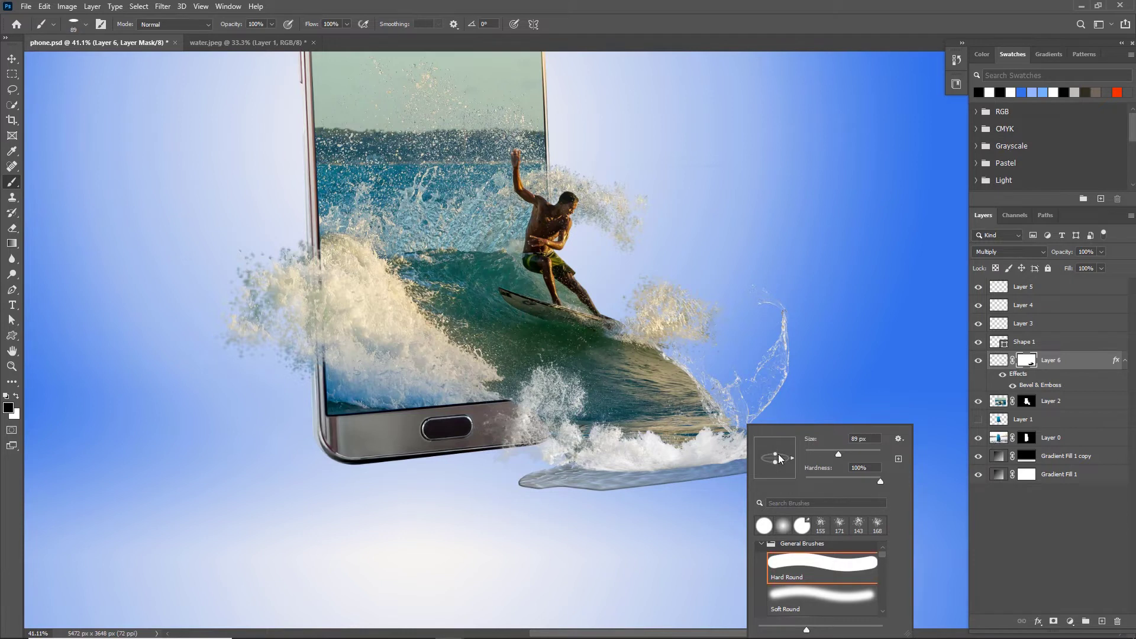
pyautogui.click(718, 490)
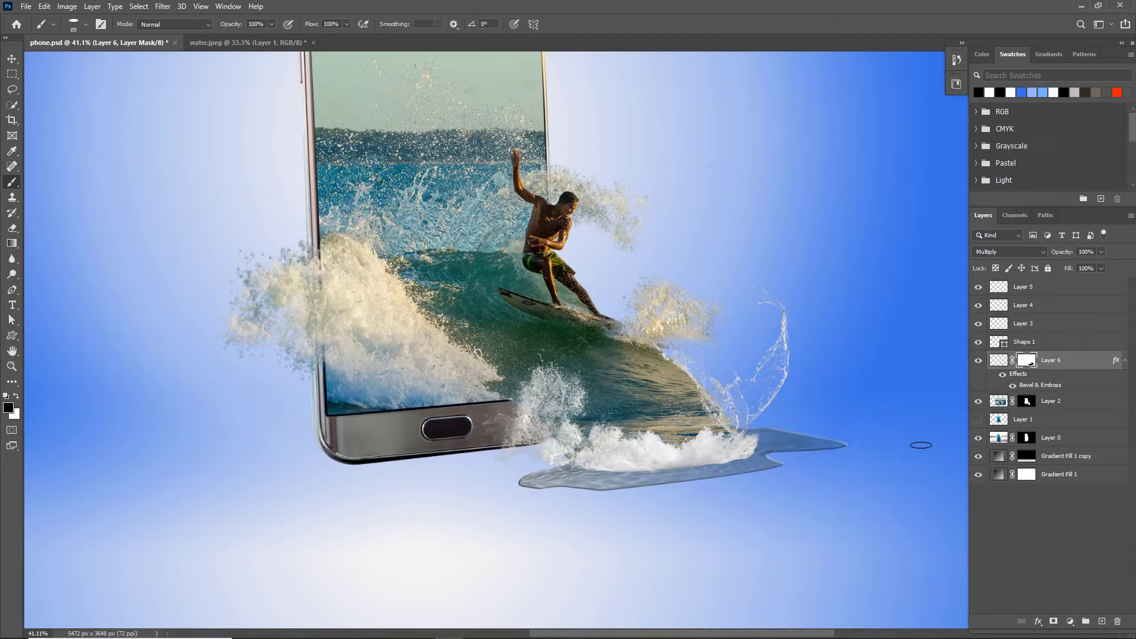
pyautogui.press('x')
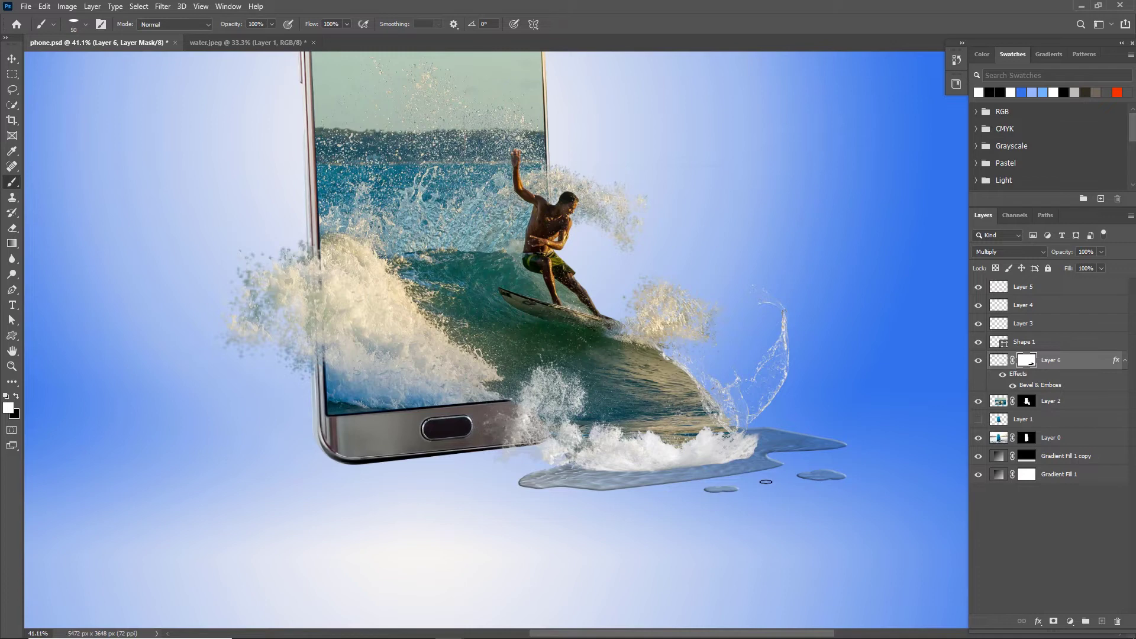
# Step: Enlarge the elliptical brush to 105 px and paint white along the puddle's lower edge to refine its outline on Layer 6's mask
pyautogui.scroll(4, 950, 370)
pyautogui.rightClick(717, 509)
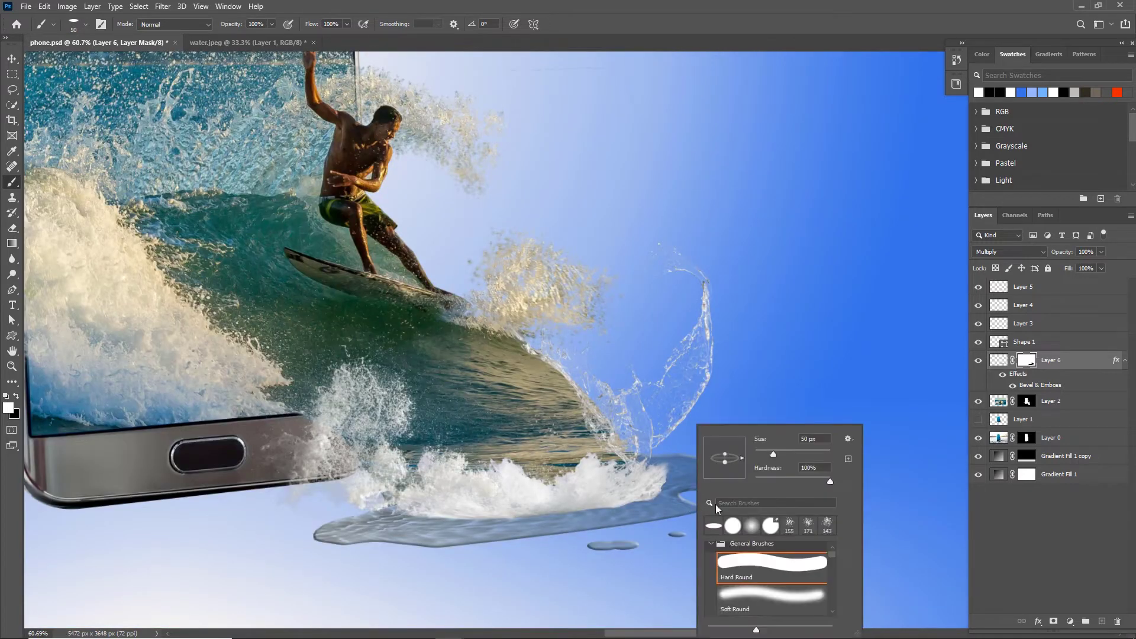
pyautogui.click(794, 454)
pyautogui.moveTo(684, 510); pyautogui.dragTo(588, 522)
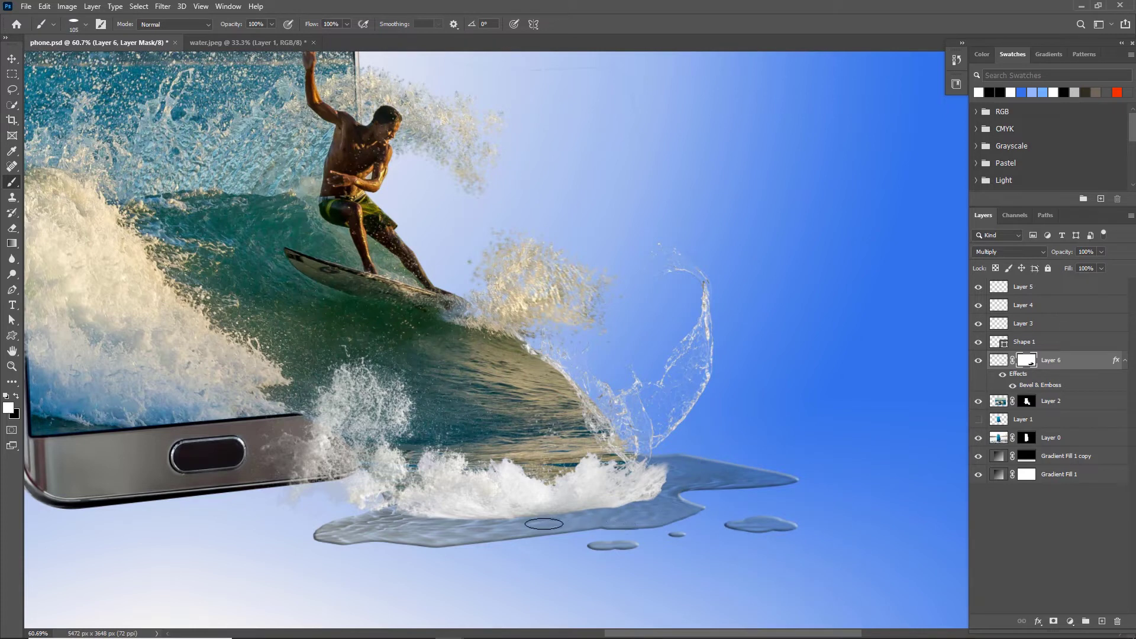
pyautogui.moveTo(686, 506); pyautogui.dragTo(689, 512)
pyautogui.hotkey('ctrl', '0')
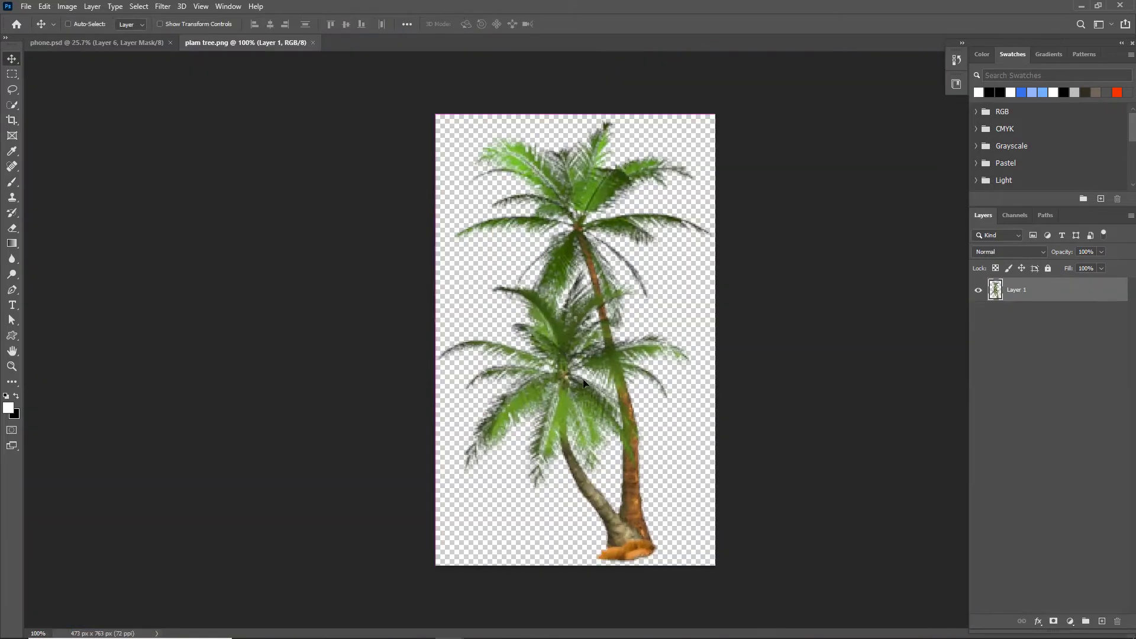
# Step: Bring the palm trees from plam tree.png into phone.psd, place their layer below Layer 0, and position them at the phone's outer edge
pyautogui.moveTo(575, 424); pyautogui.dragTo(501, 398)
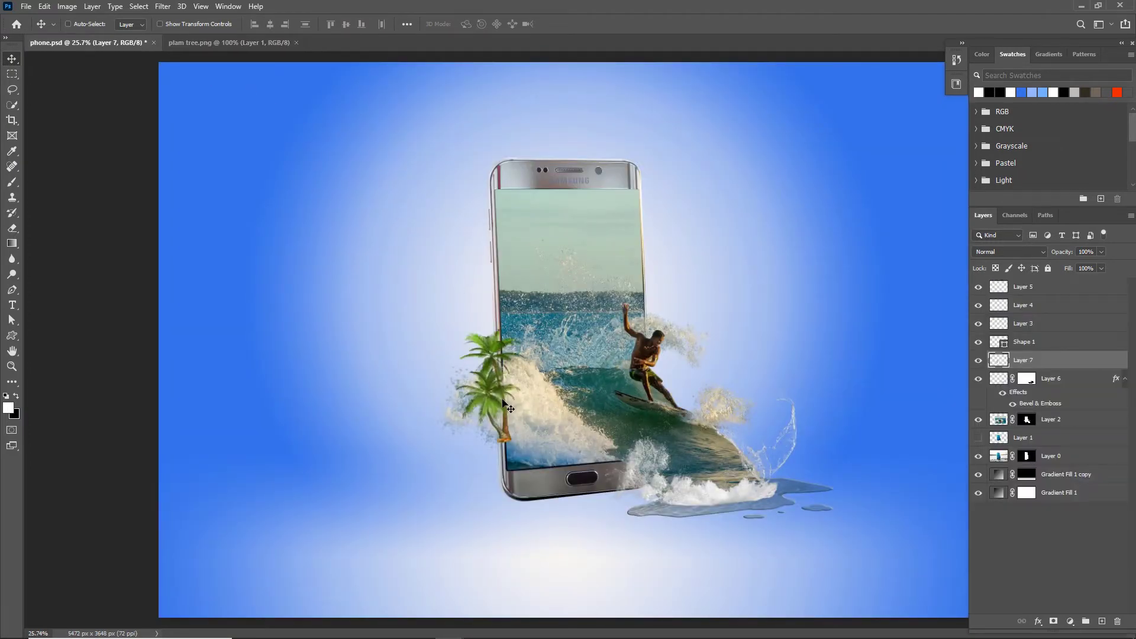
pyautogui.moveTo(1046, 372); pyautogui.dragTo(1028, 463)
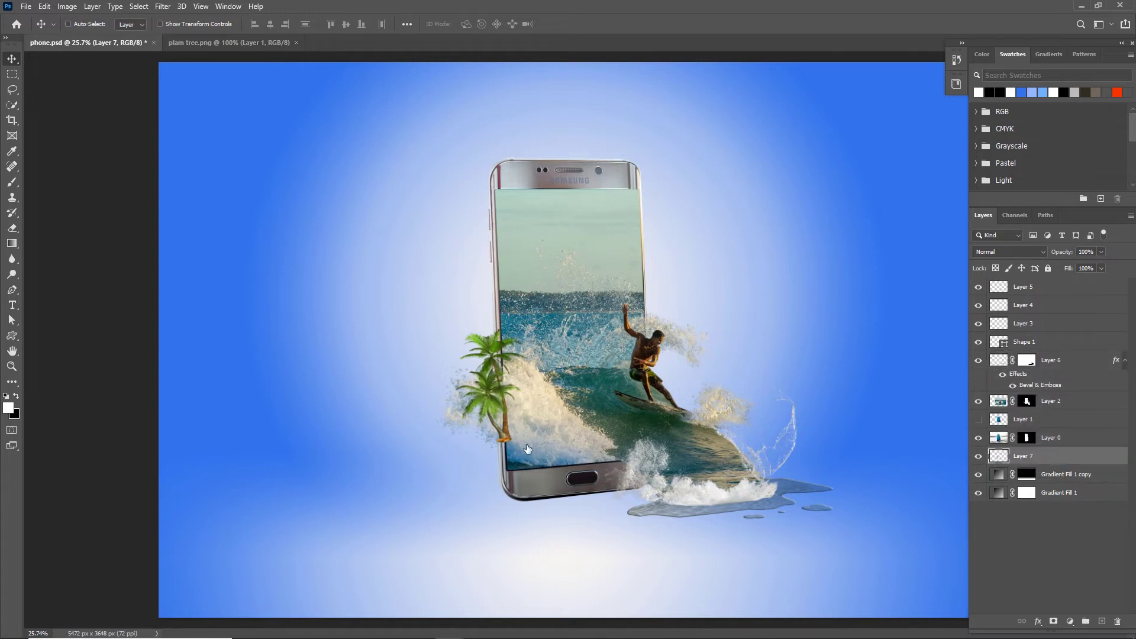
pyautogui.moveTo(533, 454); pyautogui.dragTo(494, 432)
# Step: Scale the palm trees to about 187%, tilt them outward, and position them so their trunks emerge from behind the phone
pyautogui.hotkey('ctrl', 't')
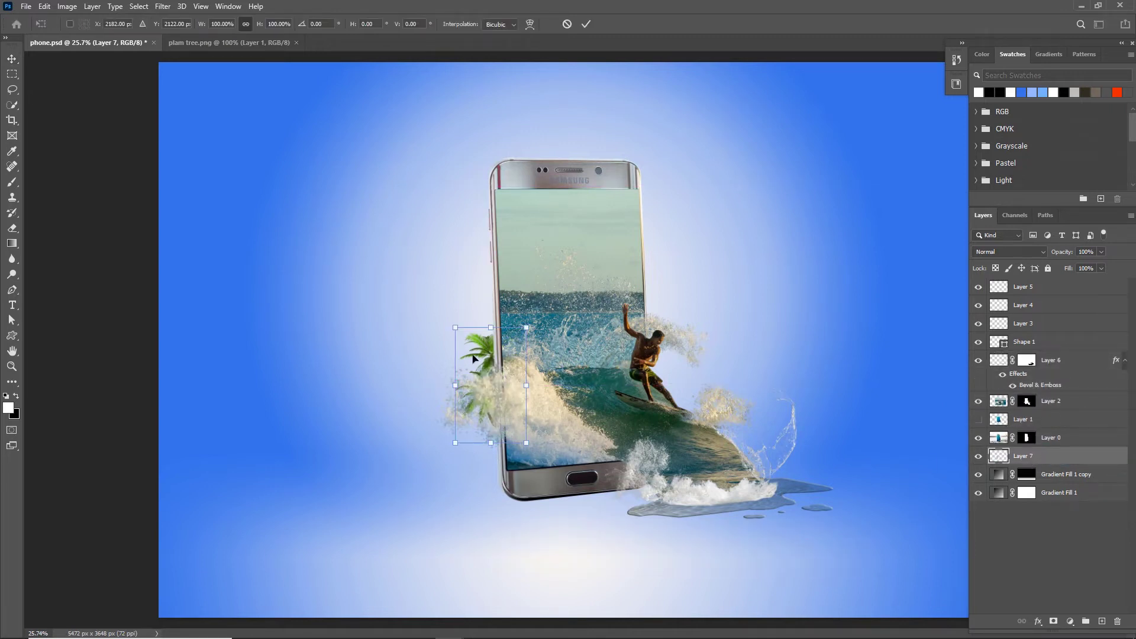
pyautogui.moveTo(453, 323); pyautogui.dragTo(392, 226)
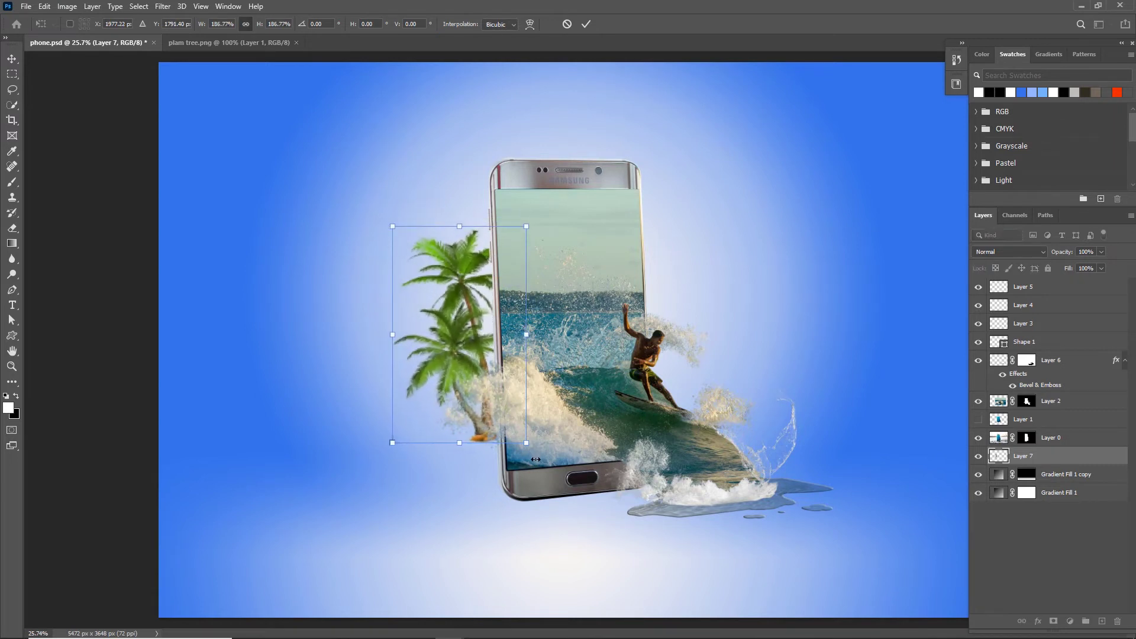
pyautogui.moveTo(540, 463); pyautogui.dragTo(578, 427)
pyautogui.moveTo(508, 403); pyautogui.dragTo(523, 442)
pyautogui.press('Return')
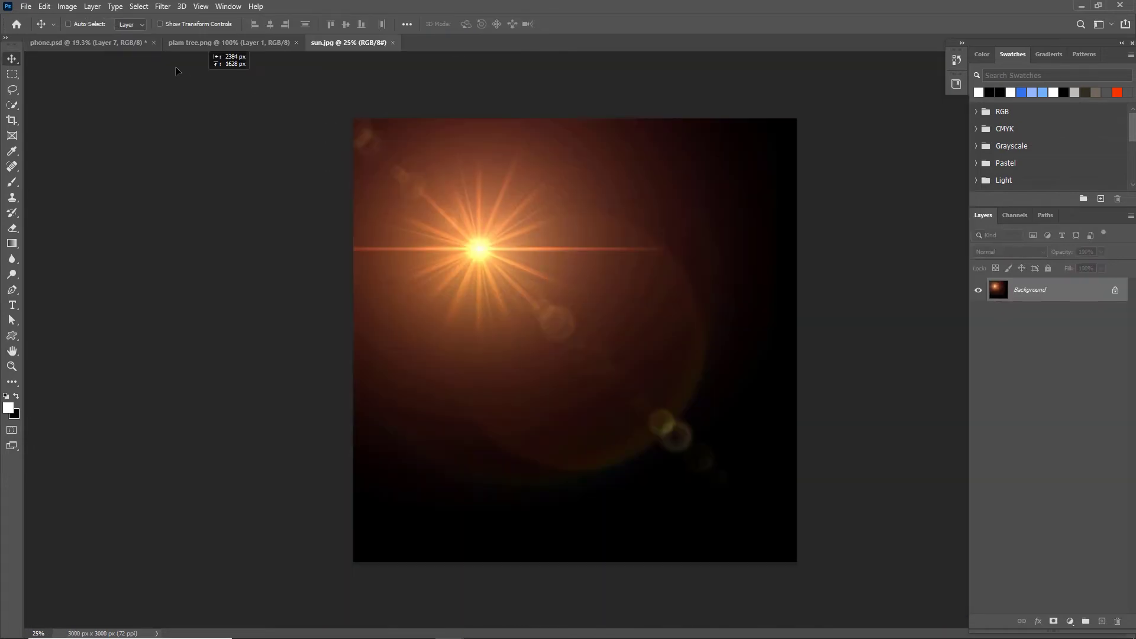
# Step: Bring the sun.jpg flare image into phone.psd, flip it horizontally, and shift it beside the phone above the surfer
pyautogui.moveTo(110, 44); pyautogui.dragTo(793, 332)
pyautogui.hotkey('ctrl', 't')
pyautogui.rightClick(732, 264)
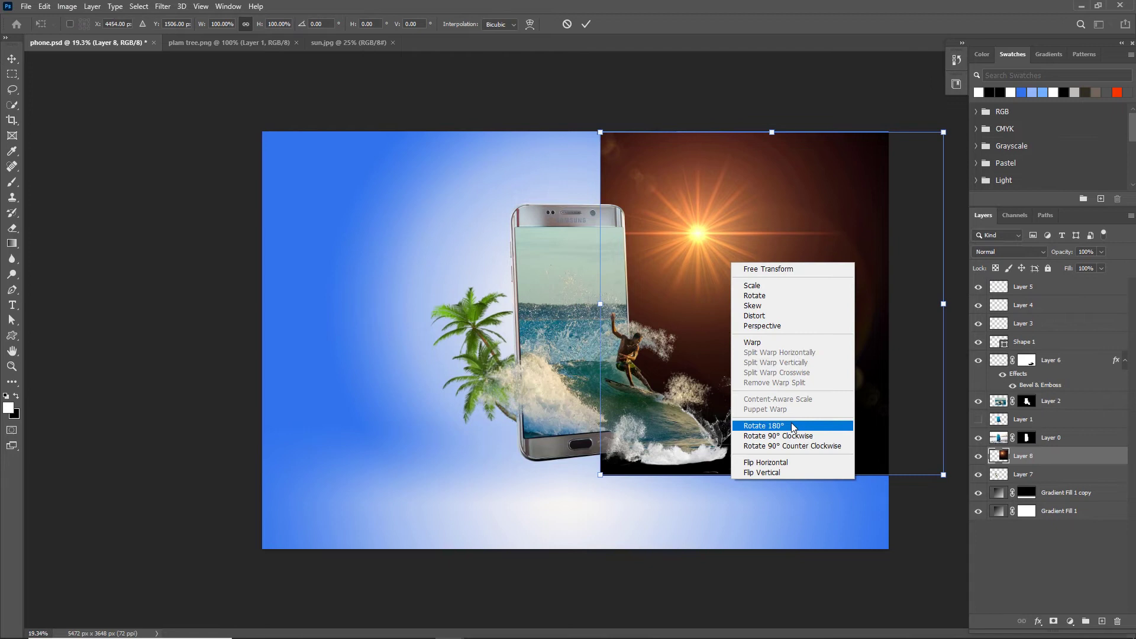
pyautogui.click(776, 464)
pyautogui.press('Return')
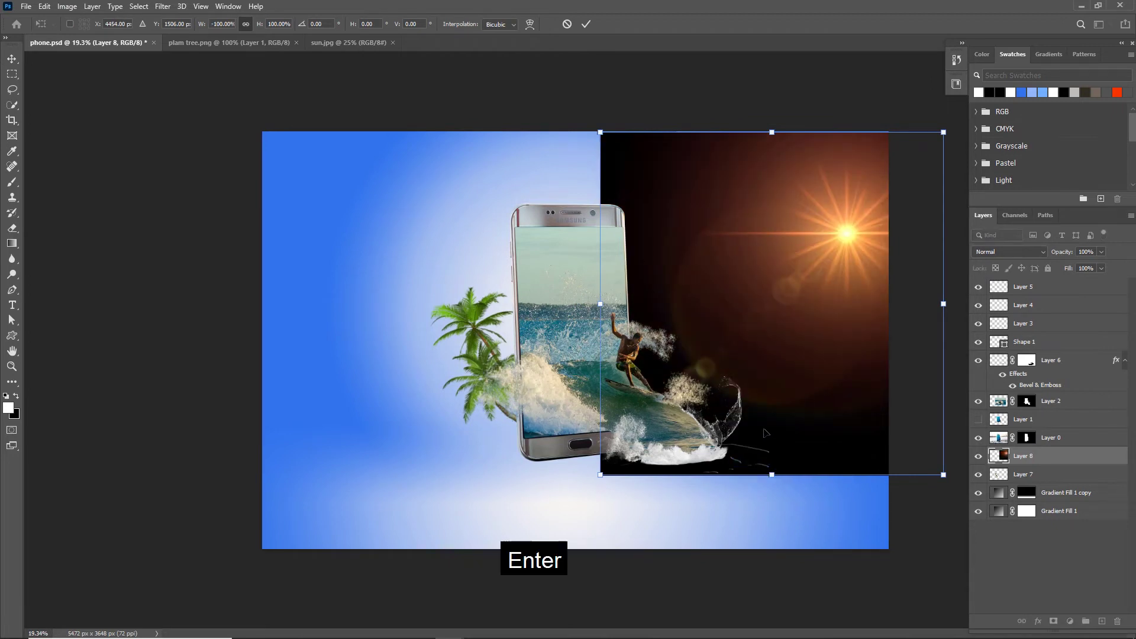
pyautogui.moveTo(836, 302); pyautogui.dragTo(739, 332)
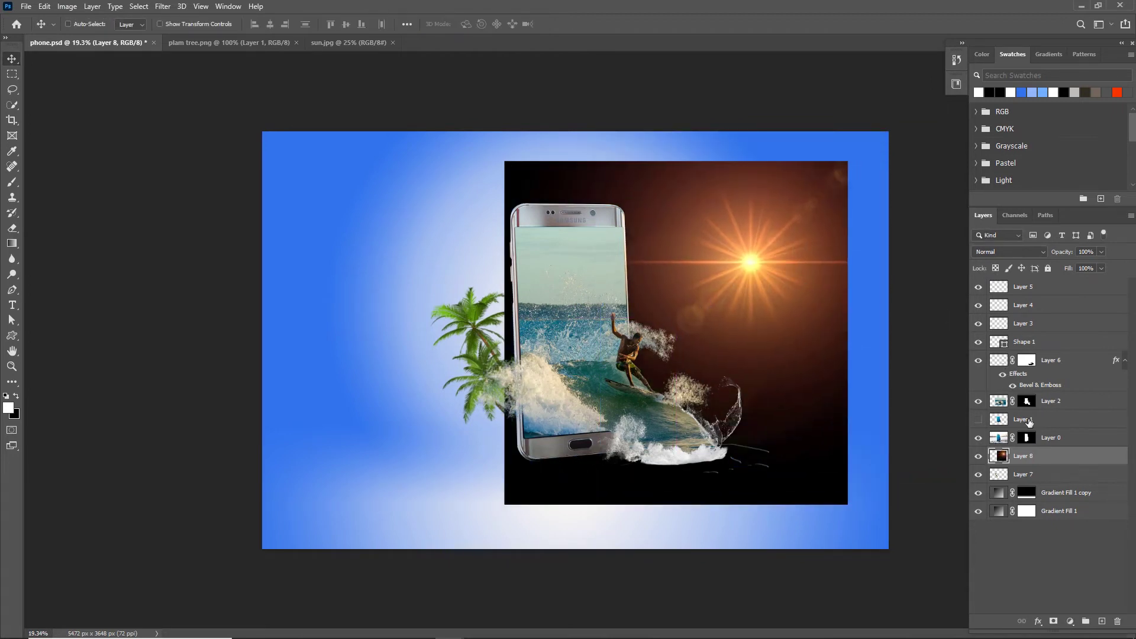
# Step: Place the sun flare layer above all other layers, set its blend mode to Screen, and shift it closer to the phone
pyautogui.moveTo(1045, 459); pyautogui.dragTo(1042, 279)
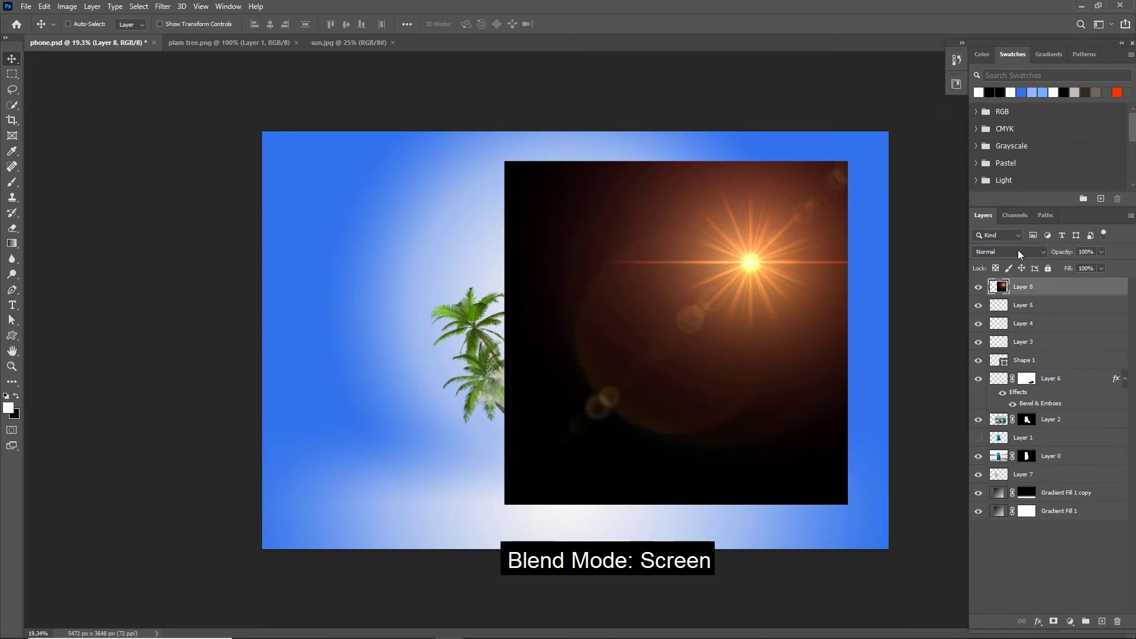
pyautogui.click(1018, 251)
pyautogui.click(982, 351)
pyautogui.moveTo(806, 294); pyautogui.dragTo(743, 284)
# Step: Add a mask to Layer 8 and paint black over the flare's outer corner with a 432 px soft round brush at 36% opacity
pyautogui.click(1053, 621)
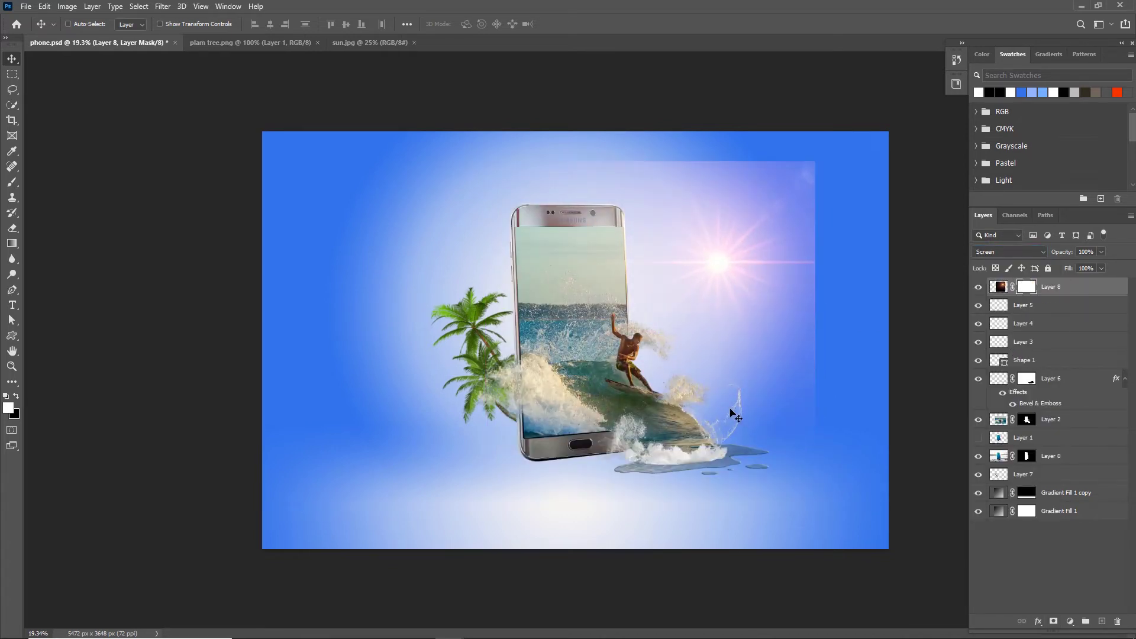
pyautogui.press('b')
pyautogui.rightClick(788, 322)
pyautogui.moveTo(824, 360); pyautogui.dragTo(824, 371)
pyautogui.click(839, 513)
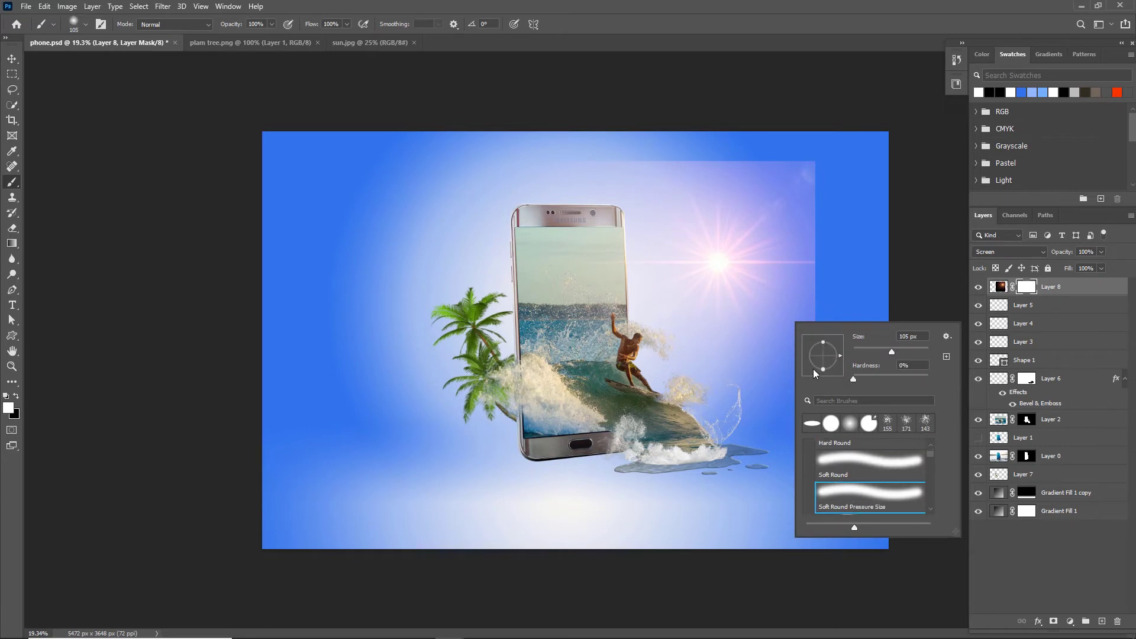
pyautogui.moveTo(275, 25); pyautogui.dragTo(242, 38)
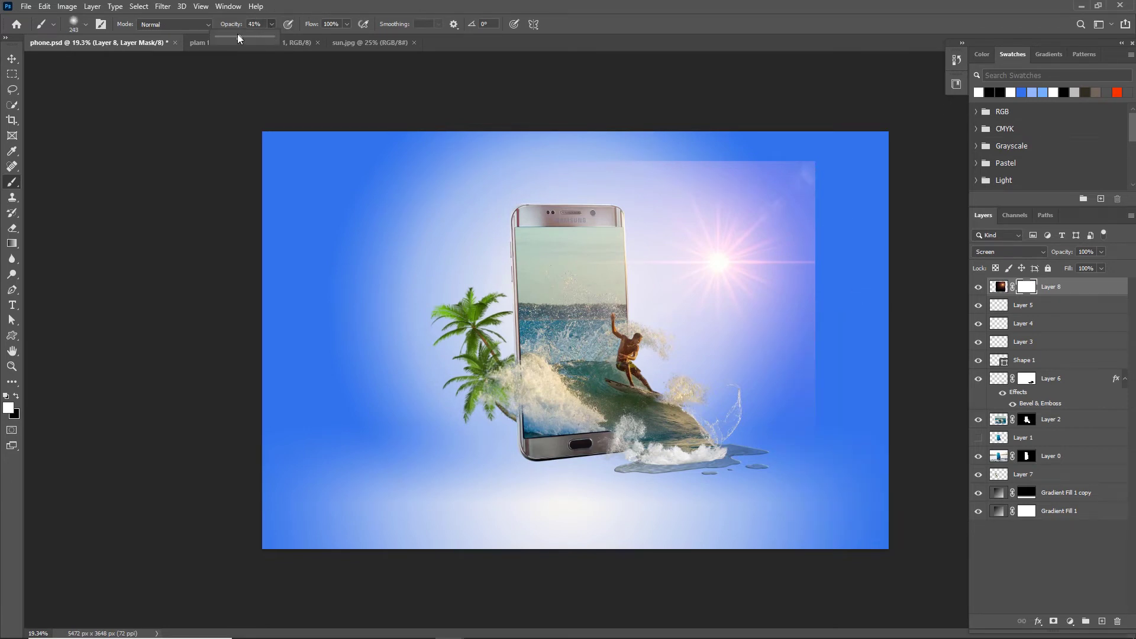
pyautogui.rightClick(783, 221)
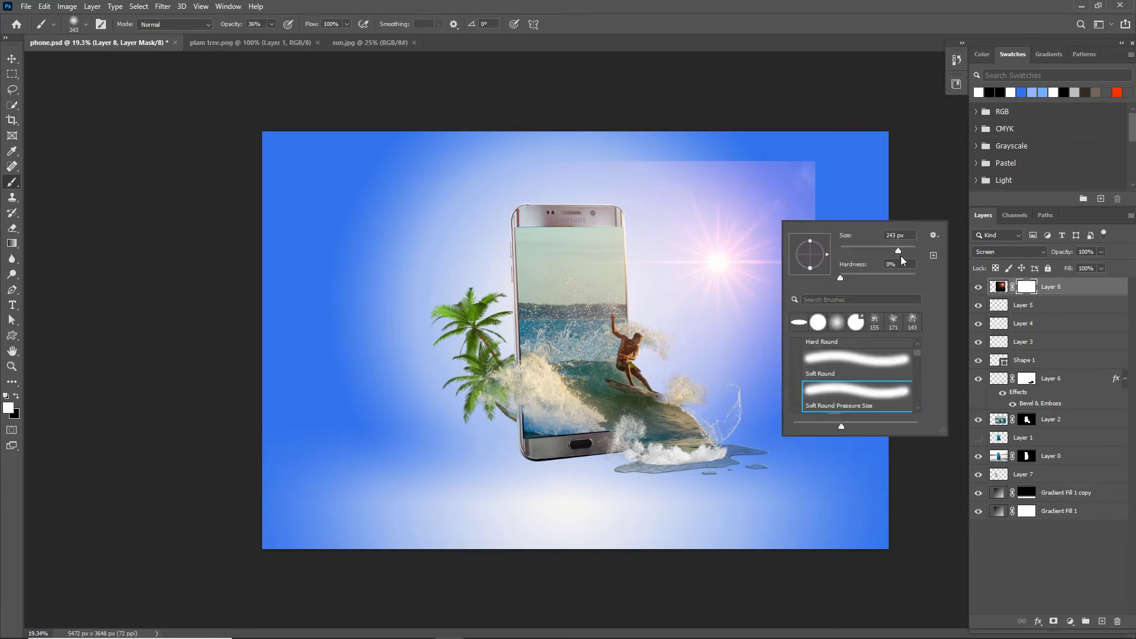
pyautogui.click(16, 396)
pyautogui.moveTo(805, 158)
pyautogui.mouseDown()
pyautogui.moveTo(832, 240)
pyautogui.moveTo(809, 181)
pyautogui.moveTo(698, 154)
pyautogui.mouseUp()
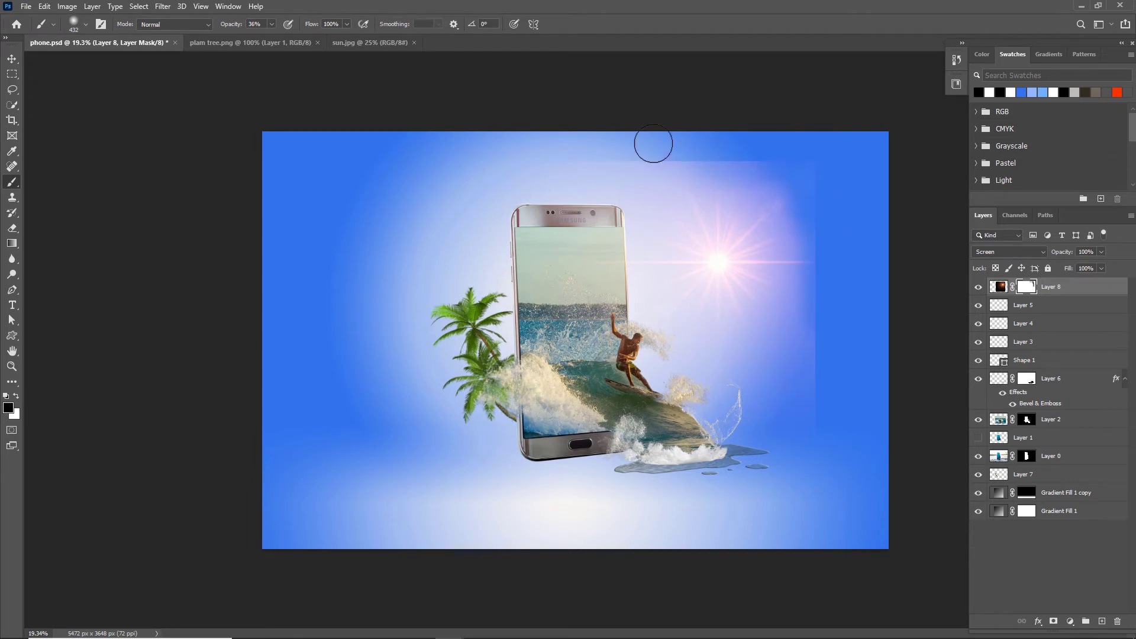
# Step: Lower the brush opacity to 13% and fade the sun flare's remaining hard upper and outer edges on Layer 8's mask
pyautogui.moveTo(271, 24); pyautogui.dragTo(259, 38)
pyautogui.click(709, 153)
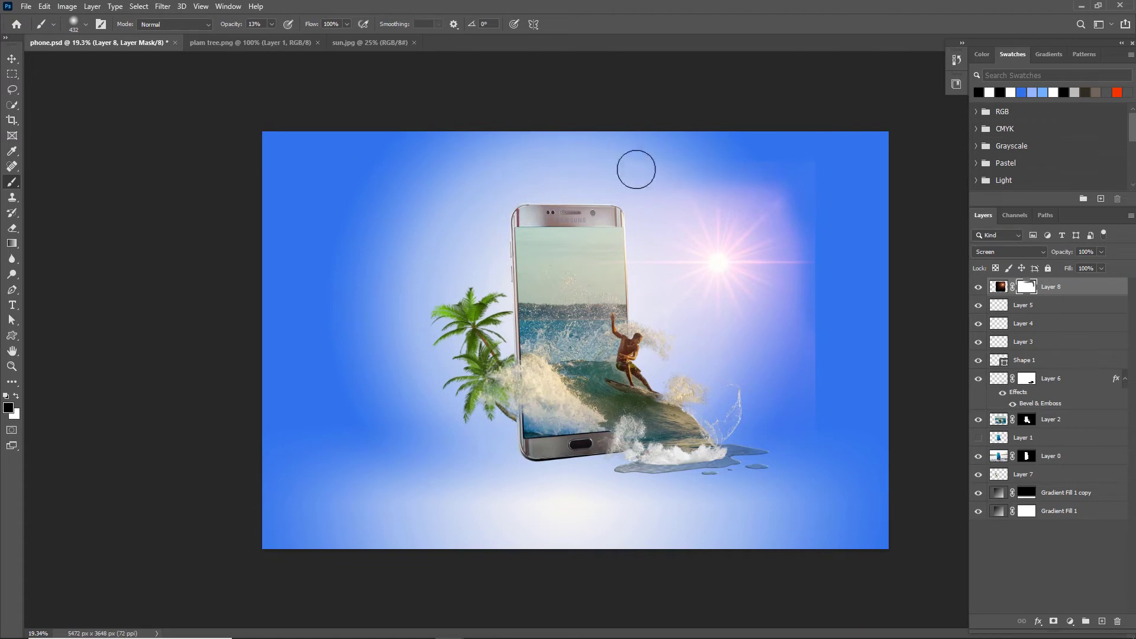
pyautogui.moveTo(660, 173)
pyautogui.mouseDown()
pyautogui.moveTo(802, 195)
pyautogui.moveTo(818, 337)
pyautogui.moveTo(823, 264)
pyautogui.moveTo(813, 231)
pyautogui.moveTo(816, 347)
pyautogui.moveTo(826, 341)
pyautogui.mouseUp()
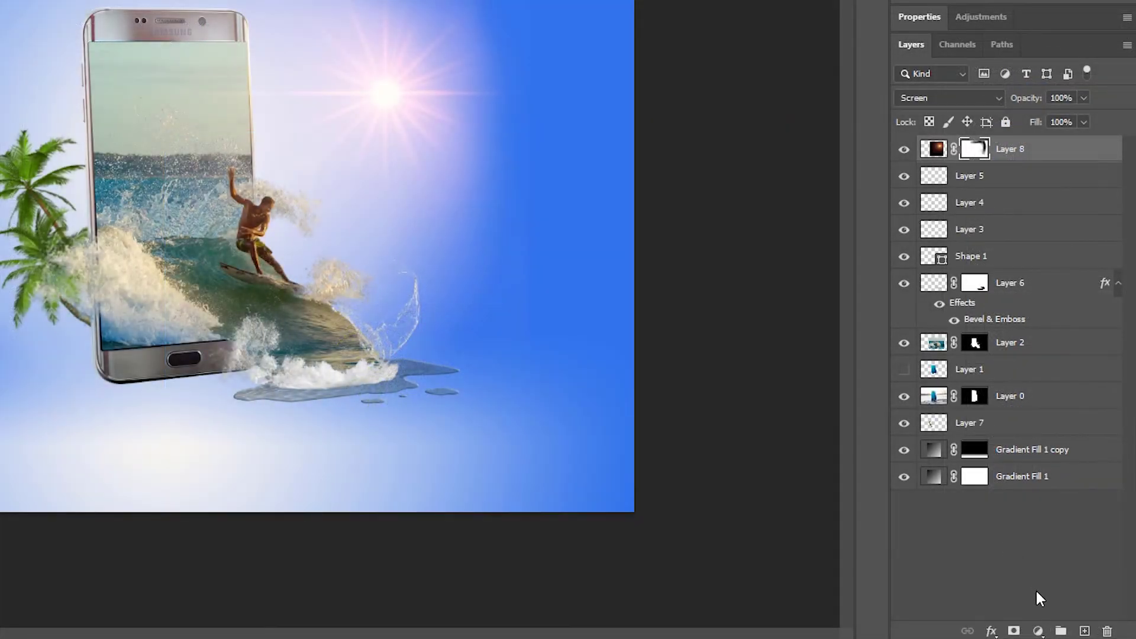
# Step: Add a Gradient Map adjustment above Layer 8 using the photographic toning preset that runs from dark brown through blue-grey to pale yellow
pyautogui.click(1039, 630)
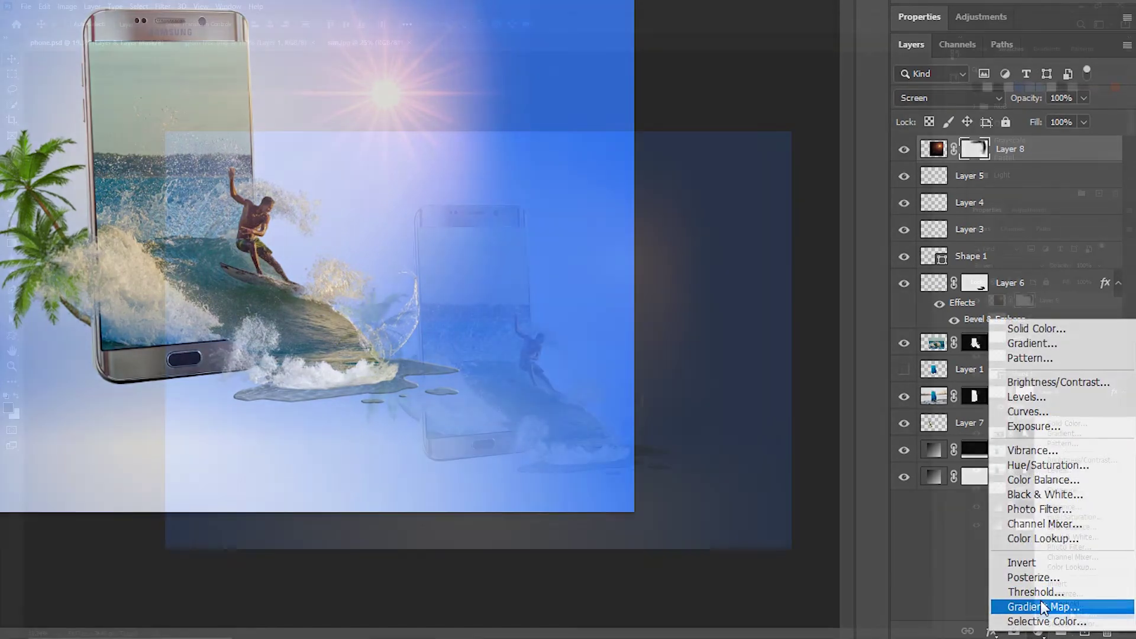
pyautogui.click(1043, 607)
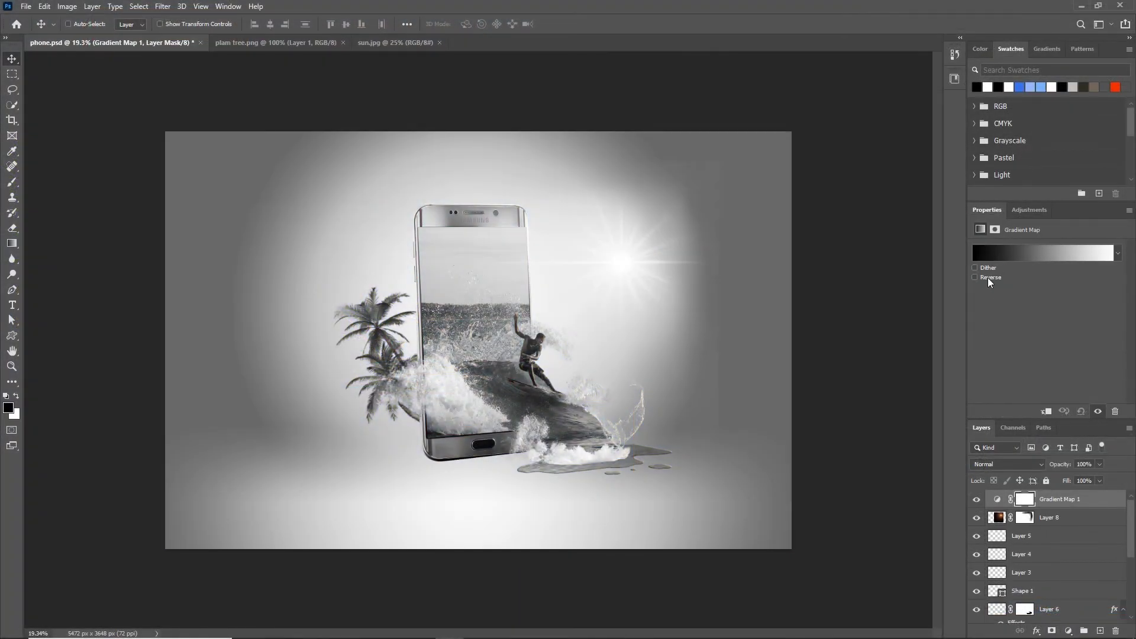
pyautogui.click(1001, 249)
pyautogui.scroll(-2, 728, 176)
pyautogui.click(747, 158)
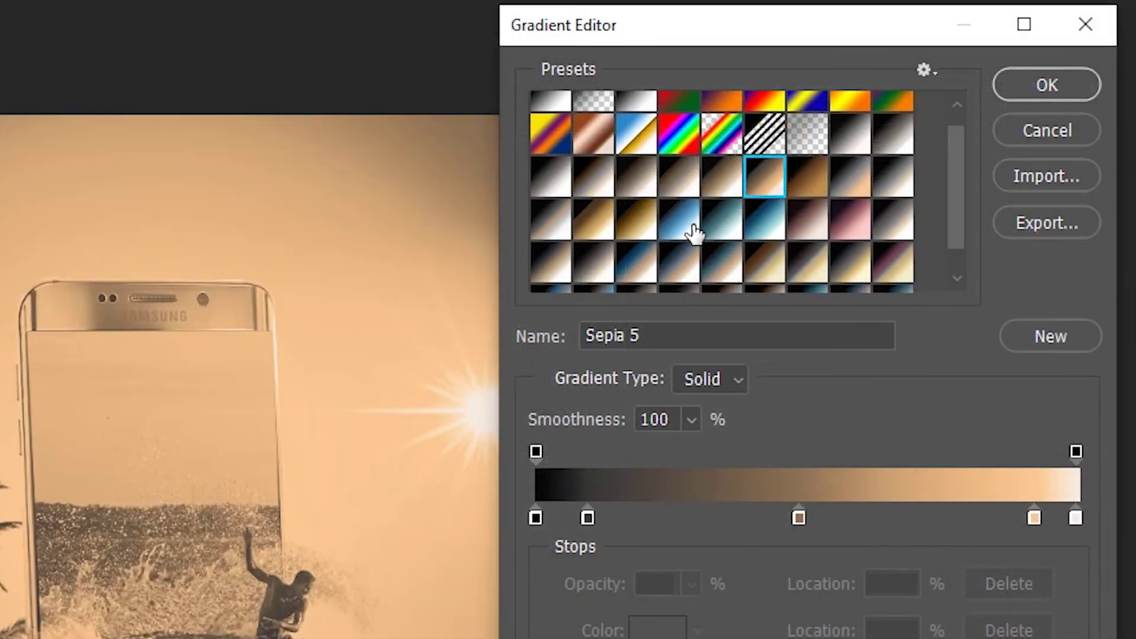
pyautogui.click(754, 267)
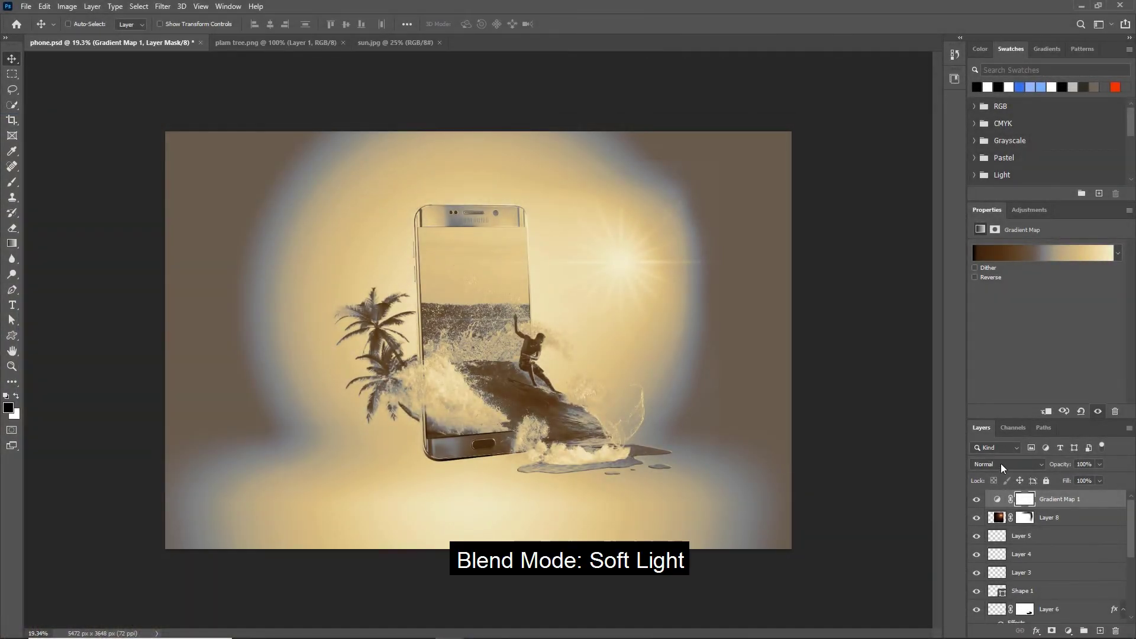
# Step: Set the Gradient Map layer's blend mode to Soft Light and its opacity to 60%
pyautogui.click(1001, 463)
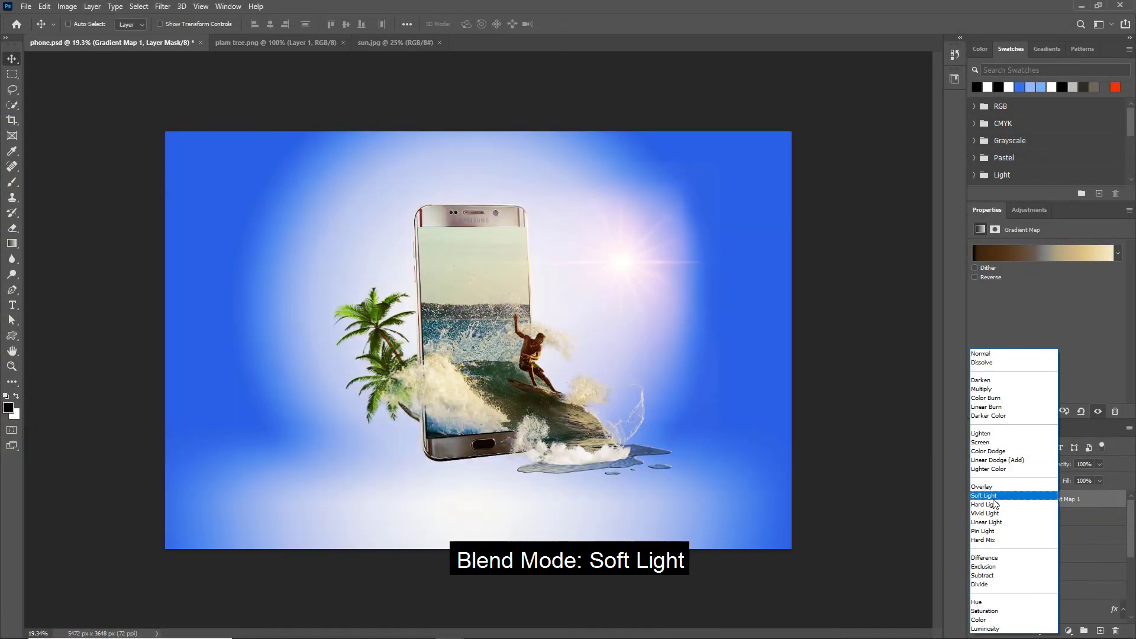
pyautogui.click(994, 495)
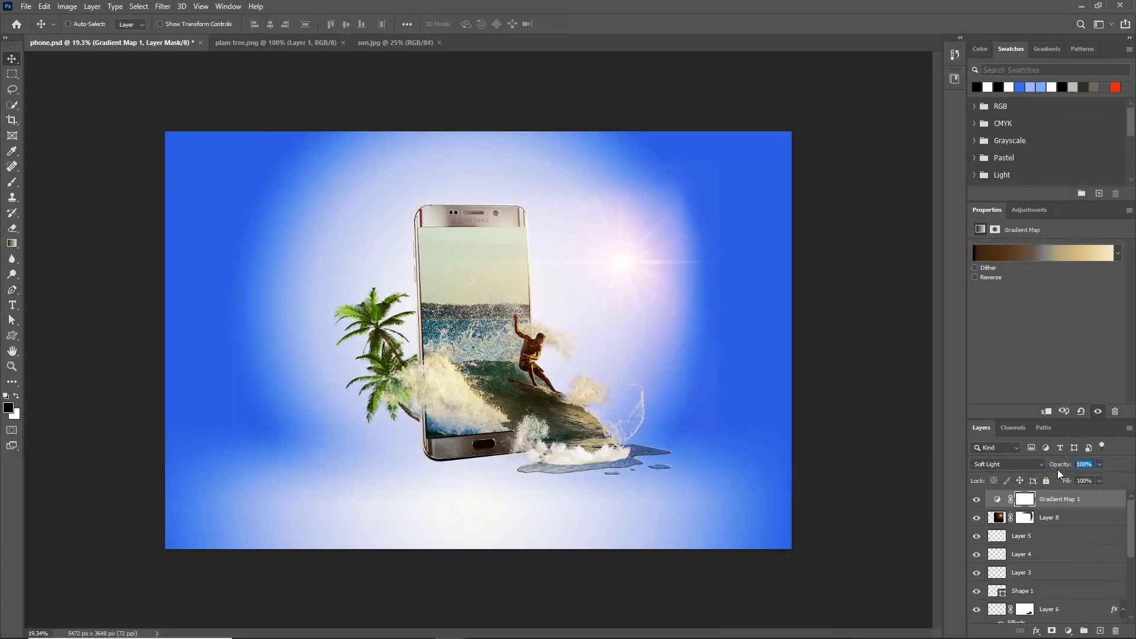
pyautogui.write('60')
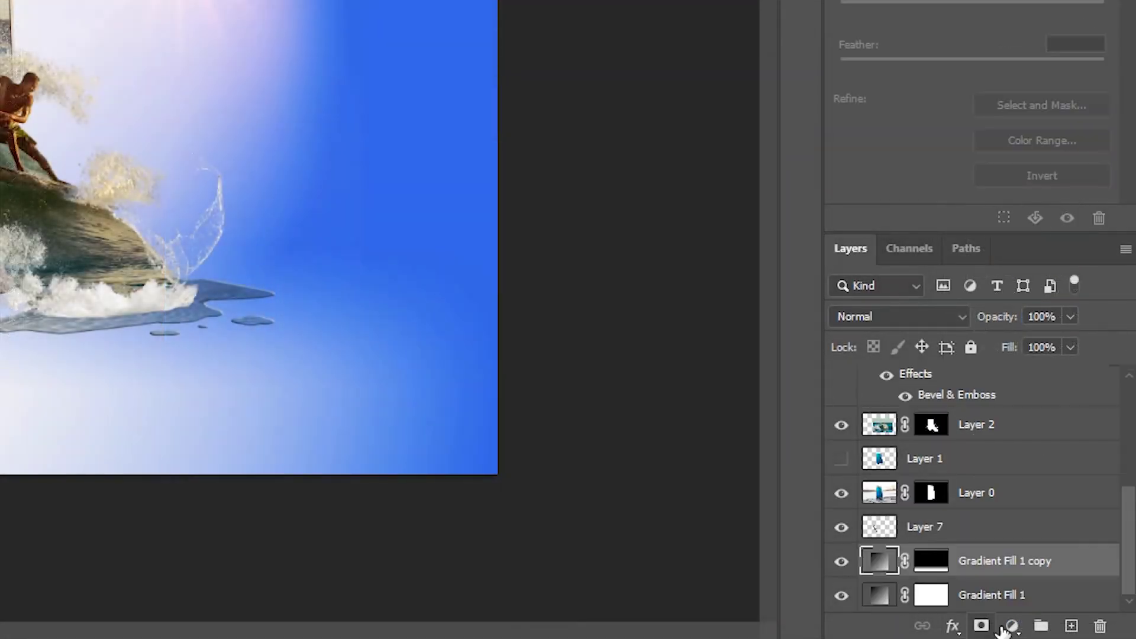
# Step: Add a Color Balance adjustment above Gradient Fill 1 copy with midtones Cyan-Red at -65 and Yellow-Blue at -38
pyautogui.click(1068, 631)
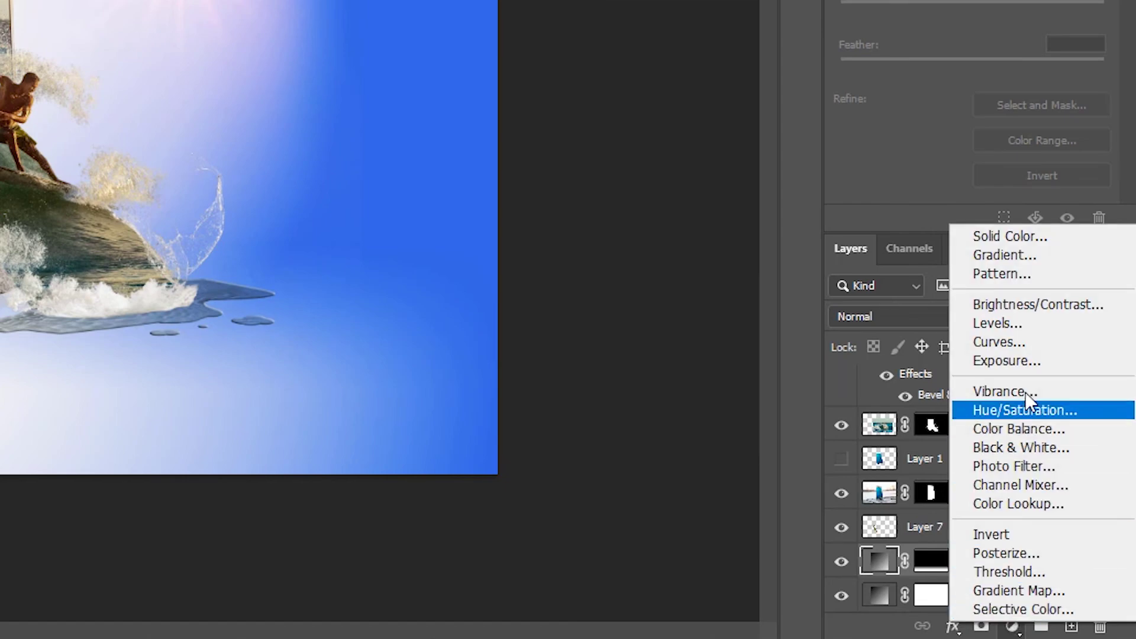
pyautogui.click(1040, 431)
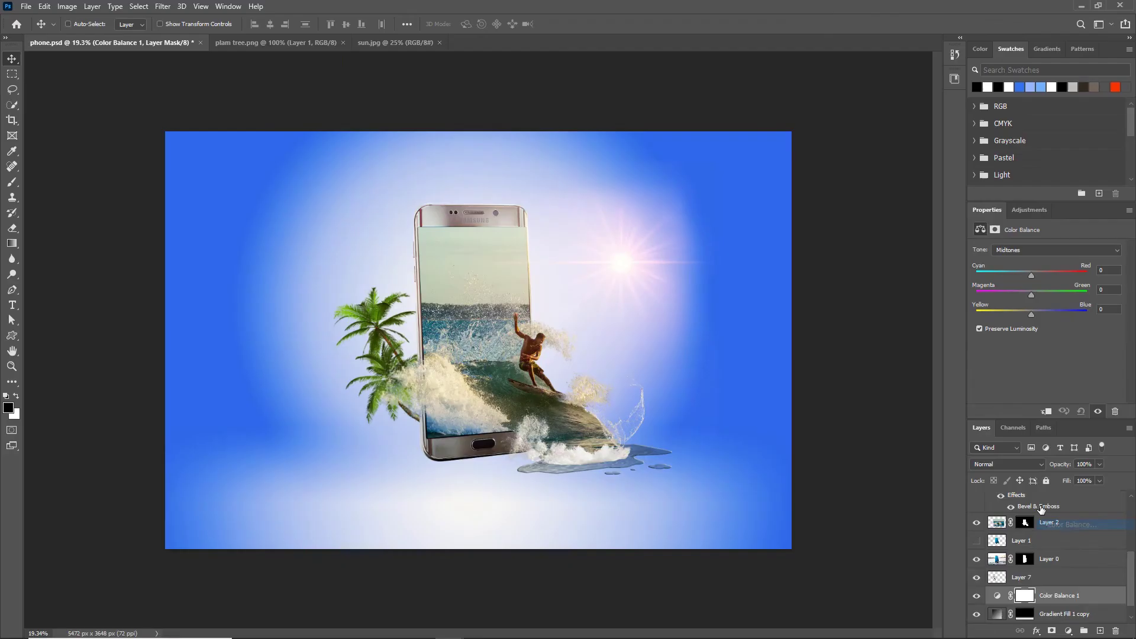
pyautogui.moveTo(1032, 274); pyautogui.dragTo(1018, 272)
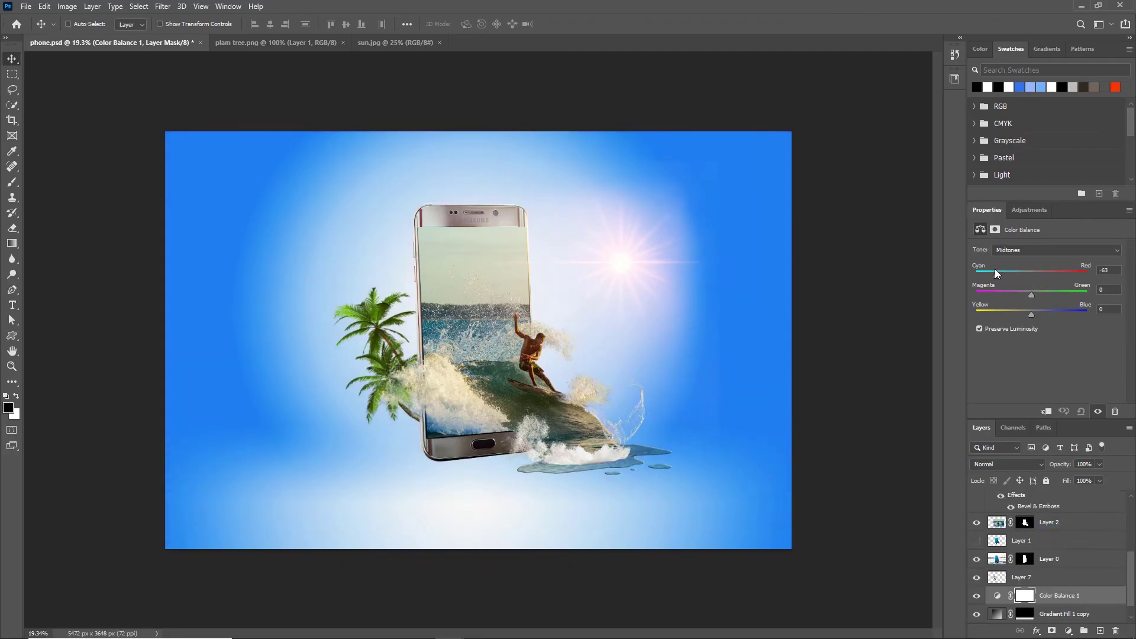
pyautogui.moveTo(995, 272); pyautogui.dragTo(996, 272)
pyautogui.moveTo(1031, 314); pyautogui.dragTo(1014, 313)
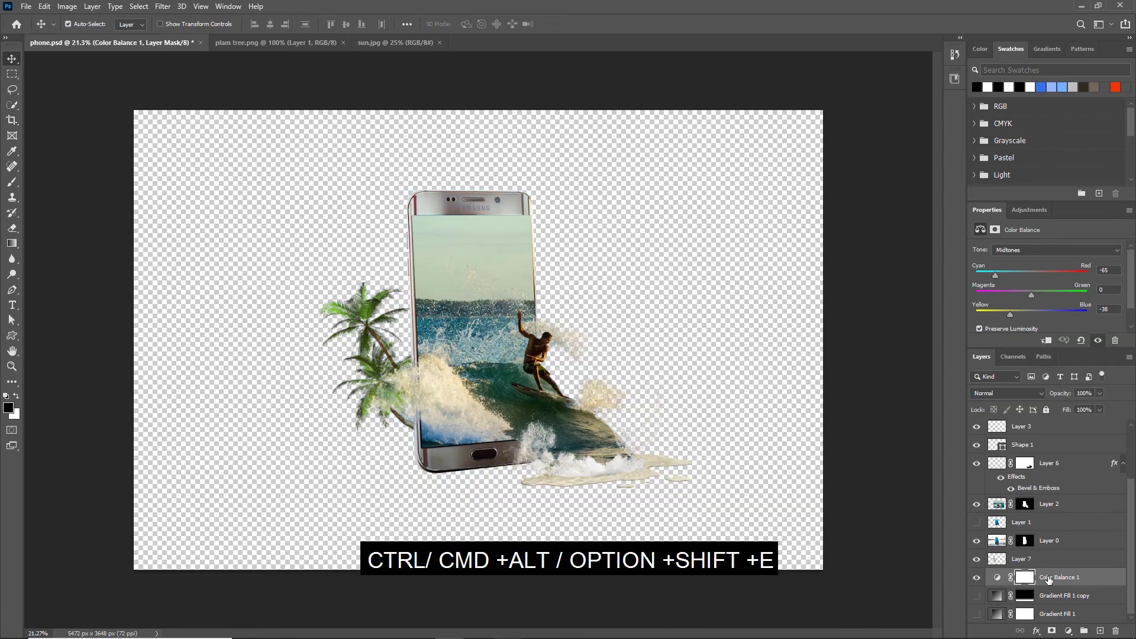
# Step: Stamp all visible layers into a new merged layer directly above Color Balance 1
pyautogui.hotkey('ctrl', 'alt', 'shift', 'e')
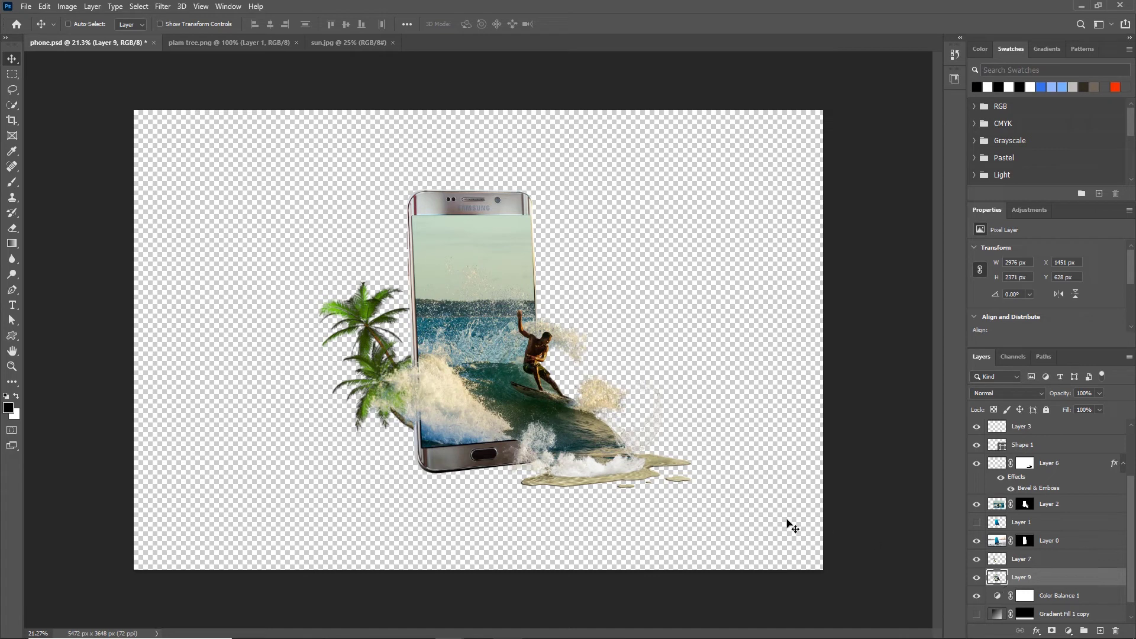
# Step: Flip merged Layer 9 vertically and move it below the phone so the two phone bases meet as a reflection
pyautogui.hotkey('ctrl', 't')
pyautogui.rightClick(548, 405)
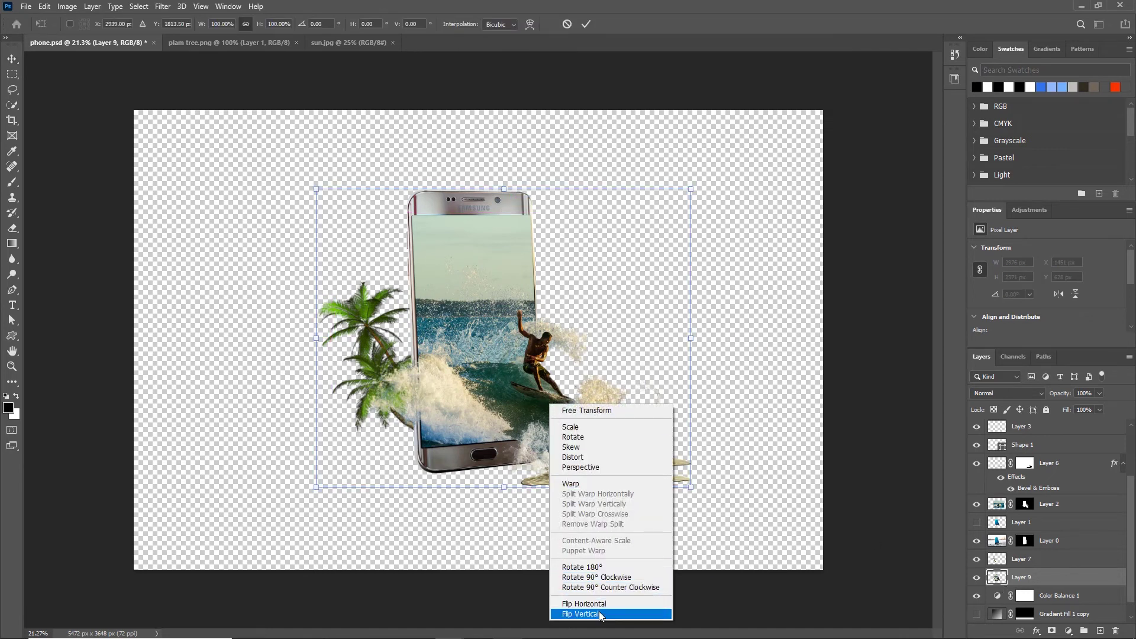
pyautogui.click(580, 614)
pyautogui.moveTo(527, 278); pyautogui.dragTo(529, 549)
# Step: Warp the flipped Layer 9 so its upper edge follows the slant of the phone's base and the puddle
pyautogui.rightClick(586, 477)
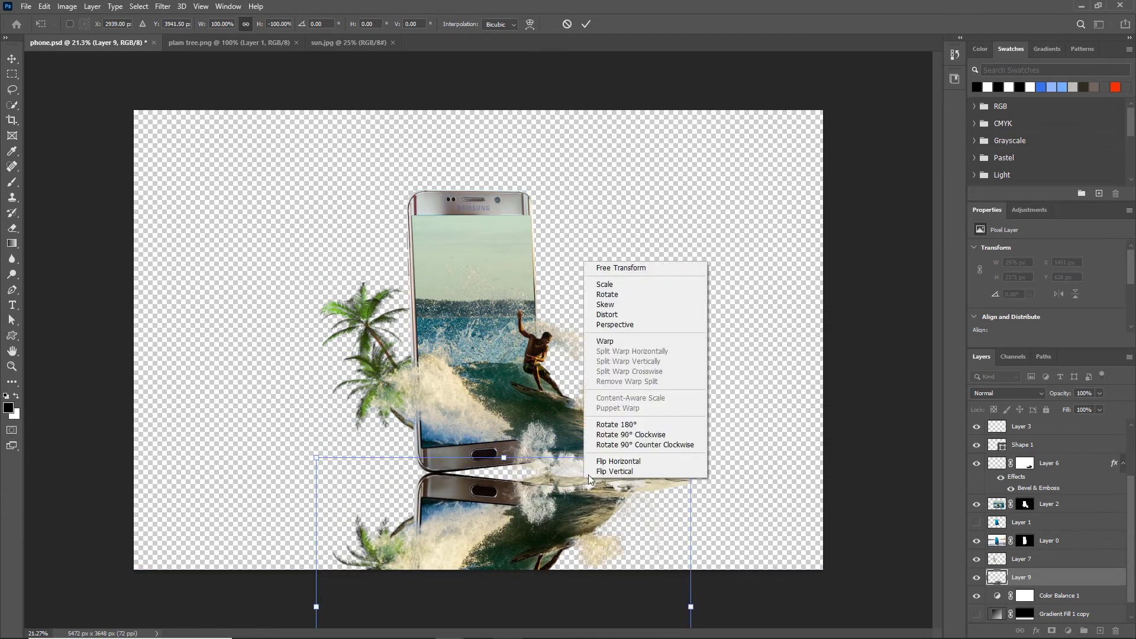
pyautogui.click(605, 341)
pyautogui.moveTo(674, 499); pyautogui.dragTo(662, 432)
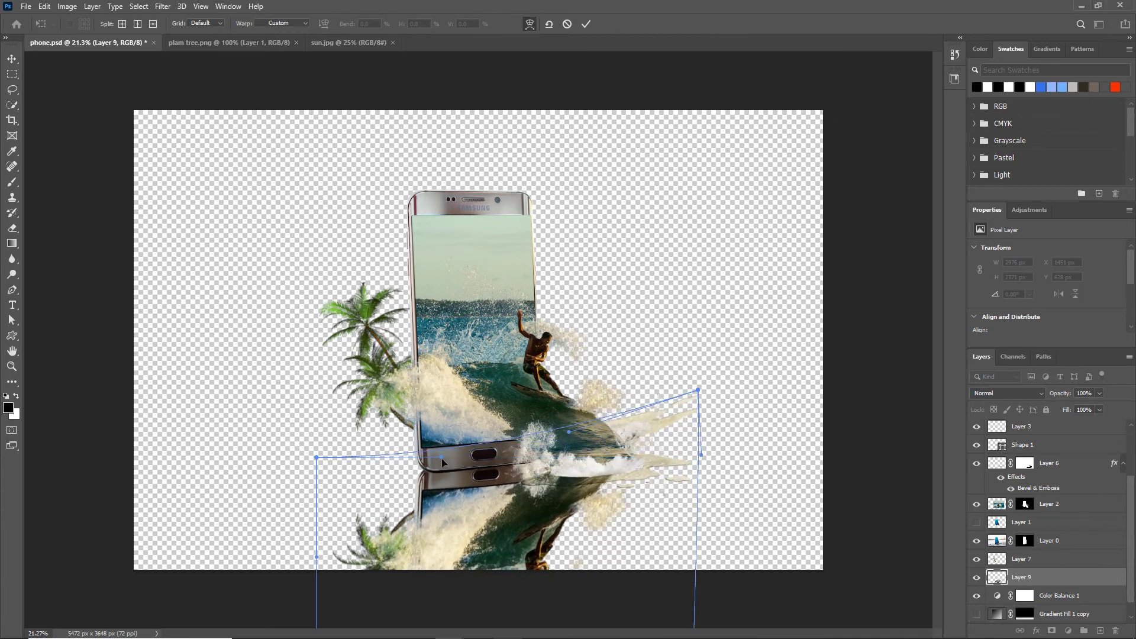
pyautogui.moveTo(335, 457); pyautogui.dragTo(335, 482)
pyautogui.moveTo(698, 391)
pyautogui.mouseDown()
pyautogui.moveTo(691, 436)
pyautogui.moveTo(687, 417)
pyautogui.mouseUp()
pyautogui.press('Return')
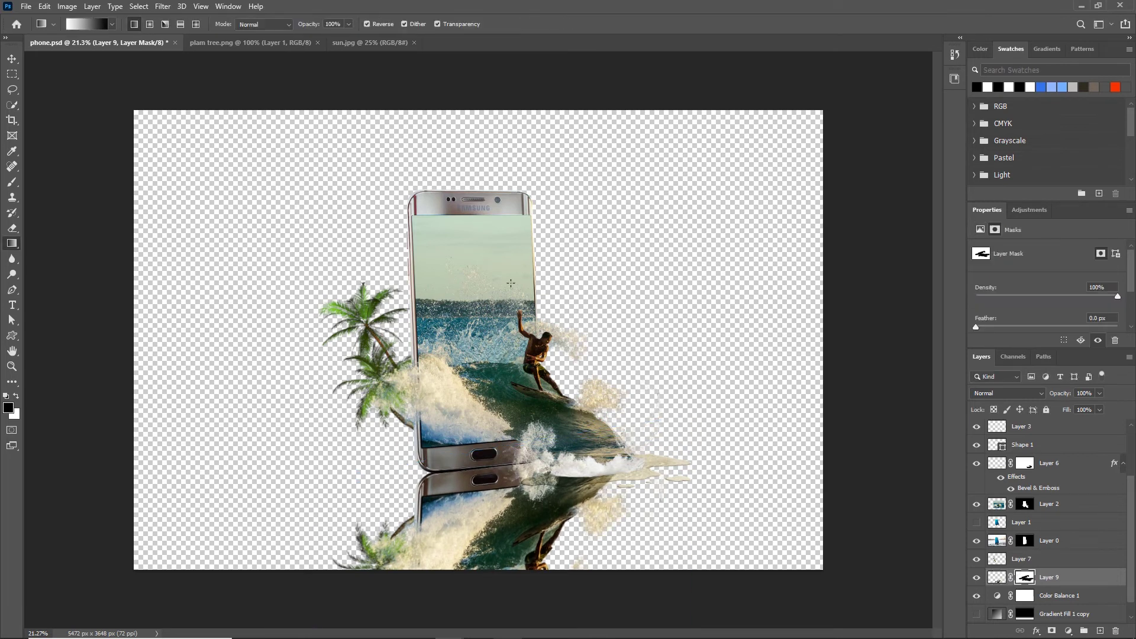
# Step: Show both gradient fill background layers and fade the reflection out downward with a linear gradient on Layer 9's mask
pyautogui.scroll(-1, 978, 614)
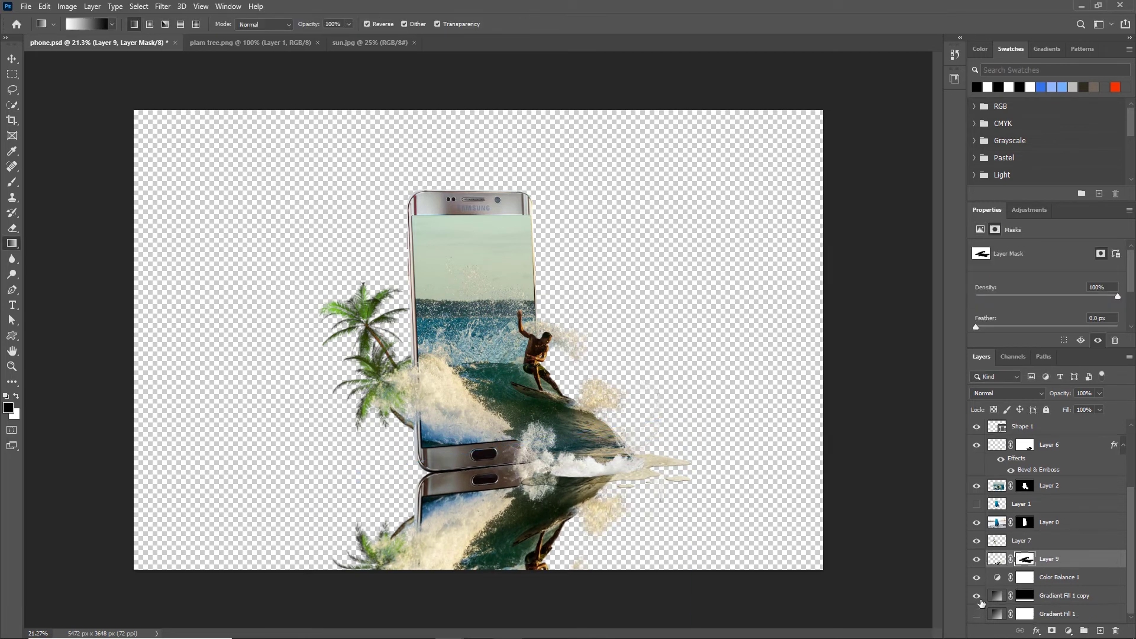
pyautogui.click(976, 614)
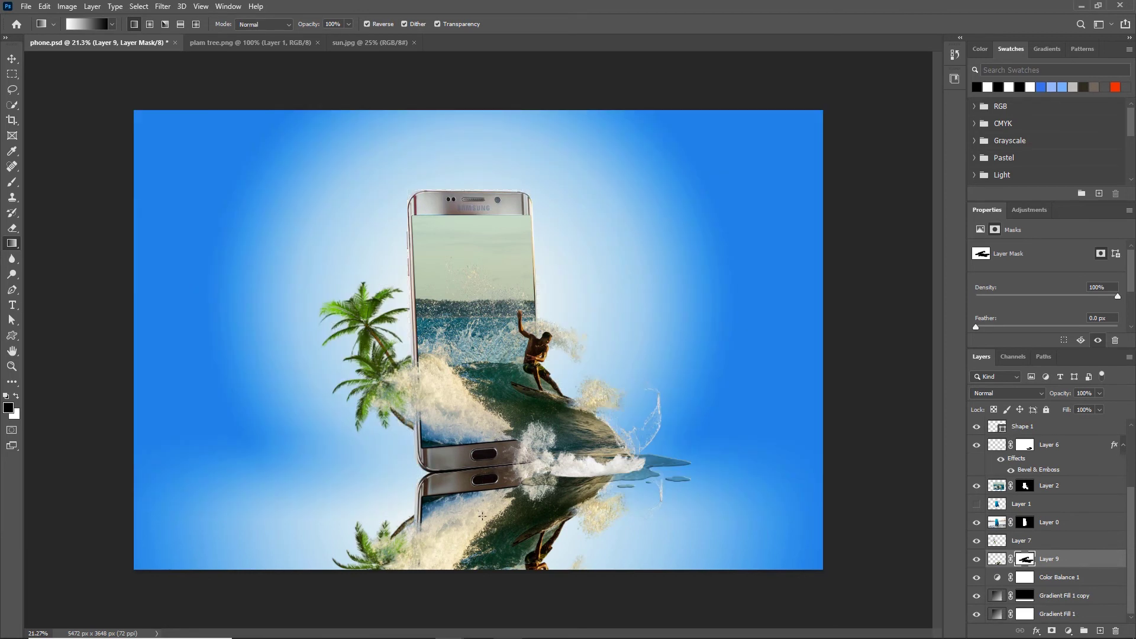
pyautogui.moveTo(484, 473); pyautogui.dragTo(484, 540)
pyautogui.moveTo(485, 494); pyautogui.dragTo(484, 586)
pyautogui.moveTo(482, 463); pyautogui.dragTo(482, 580)
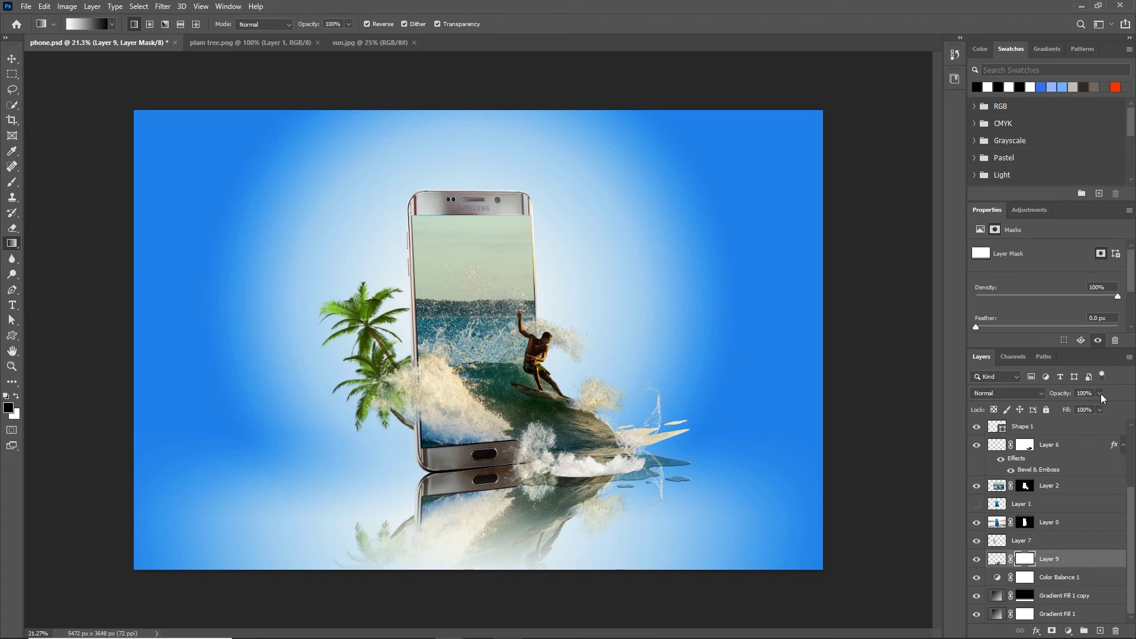
# Step: Set Layer 9's opacity to 35% and paint black on its mask to hide stray reflection around the wave and puddle
pyautogui.moveTo(1078, 407); pyautogui.dragTo(1063, 407)
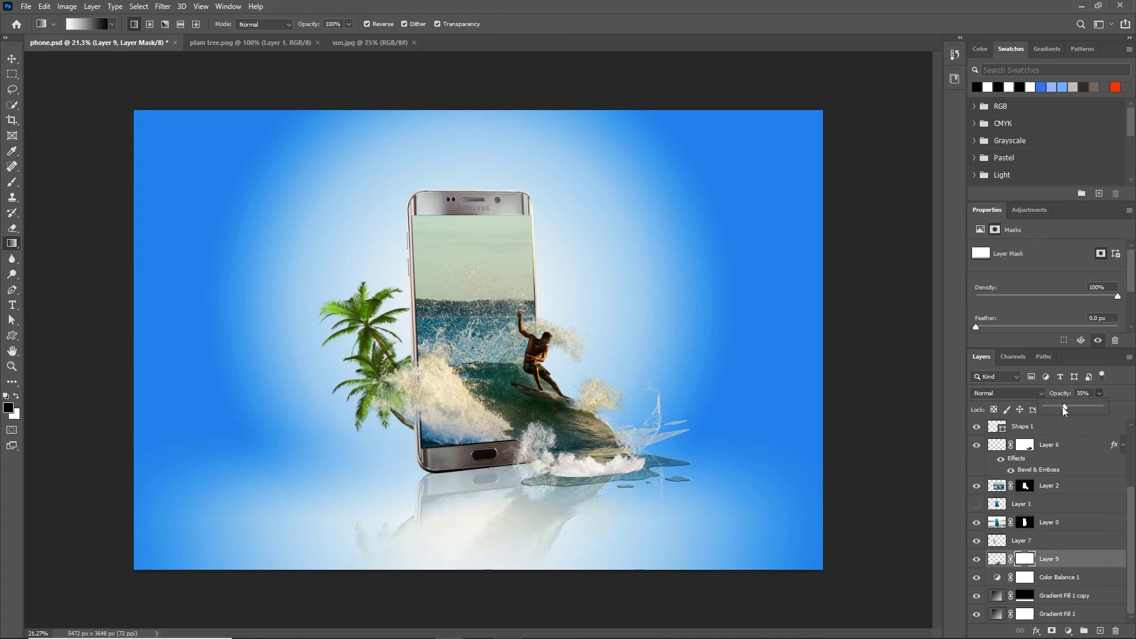
pyautogui.press('b')
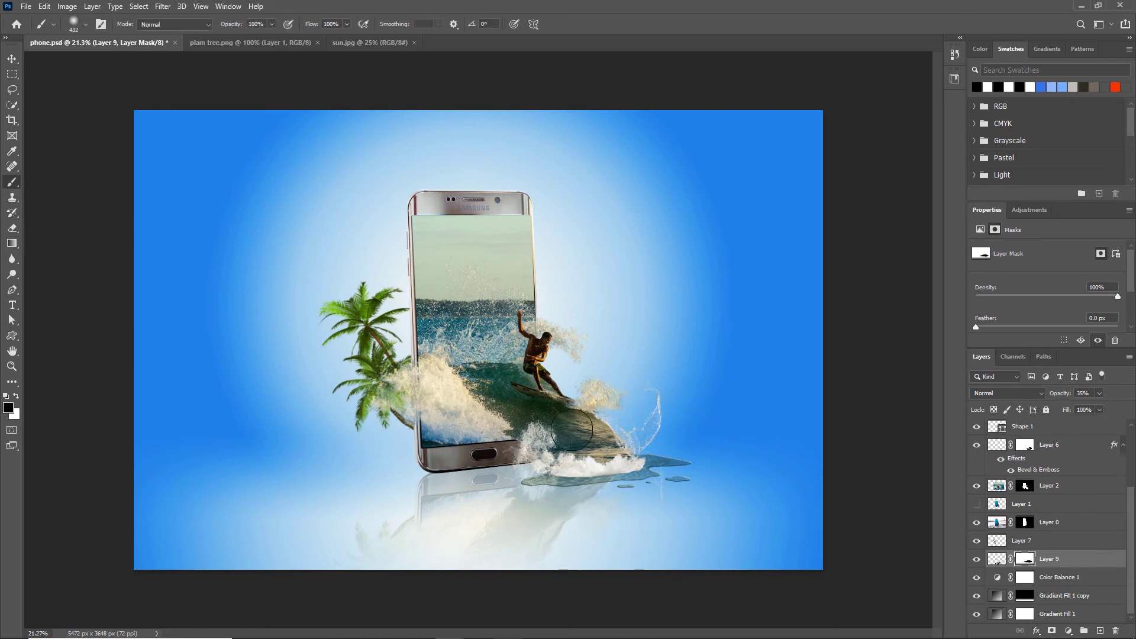
pyautogui.moveTo(469, 440)
pyautogui.mouseDown()
pyautogui.moveTo(634, 376)
pyautogui.moveTo(669, 406)
pyautogui.mouseUp()
pyautogui.moveTo(588, 462); pyautogui.dragTo(345, 475)
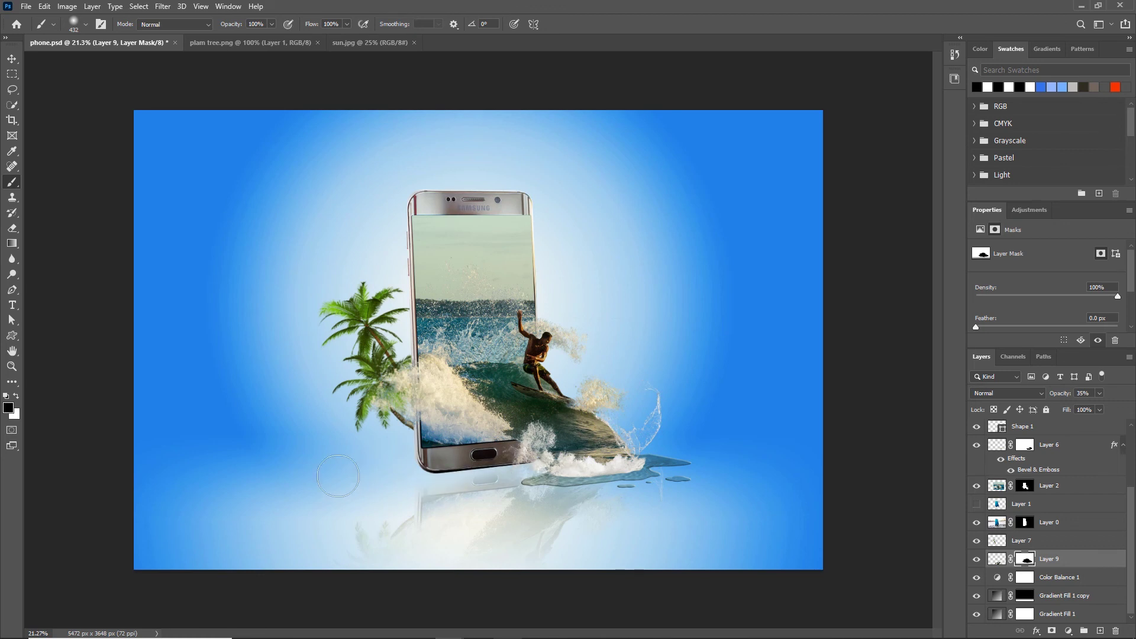
pyautogui.hotkey('ctrl', 'z')
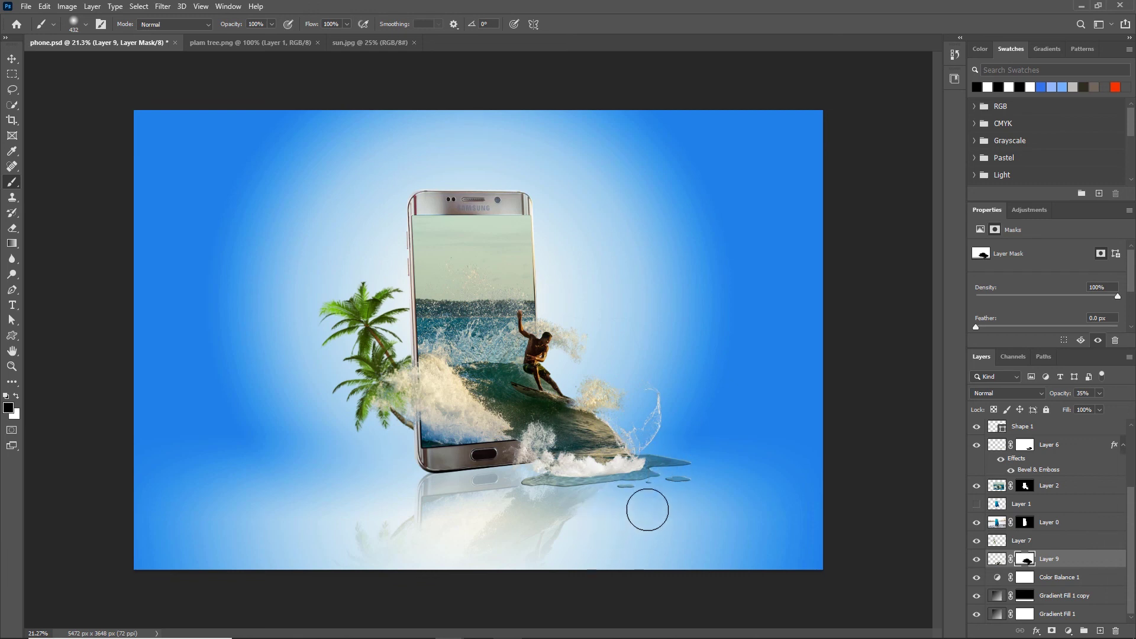
# Step: Add a new empty layer named Shadow directly above Layer 9
pyautogui.press('v')
pyautogui.click(1100, 631)
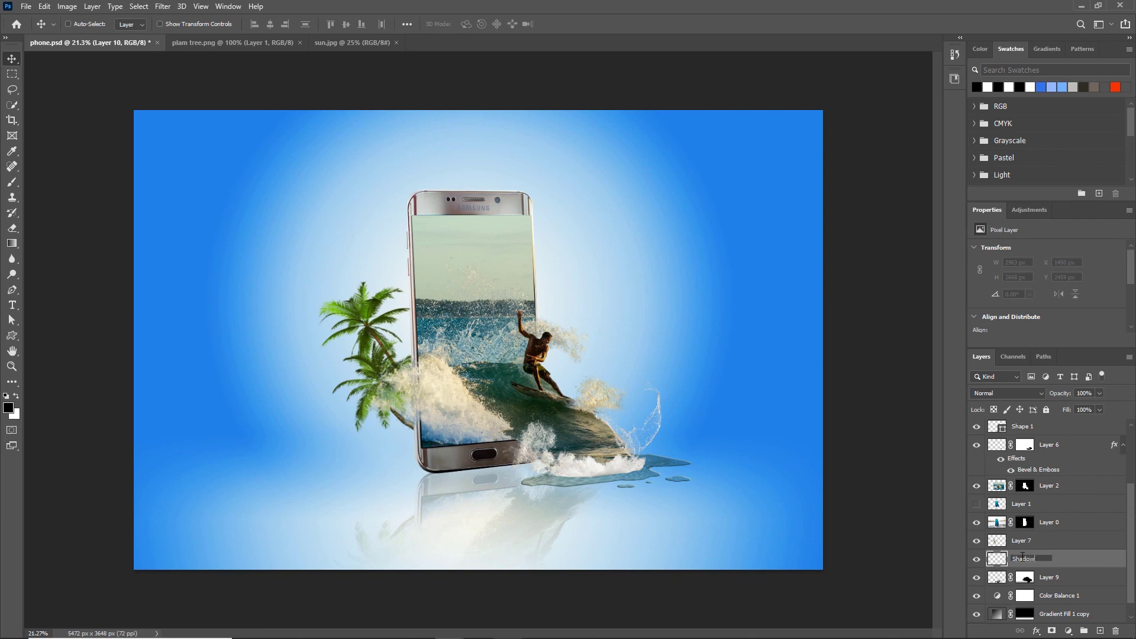
pyautogui.press('Return')
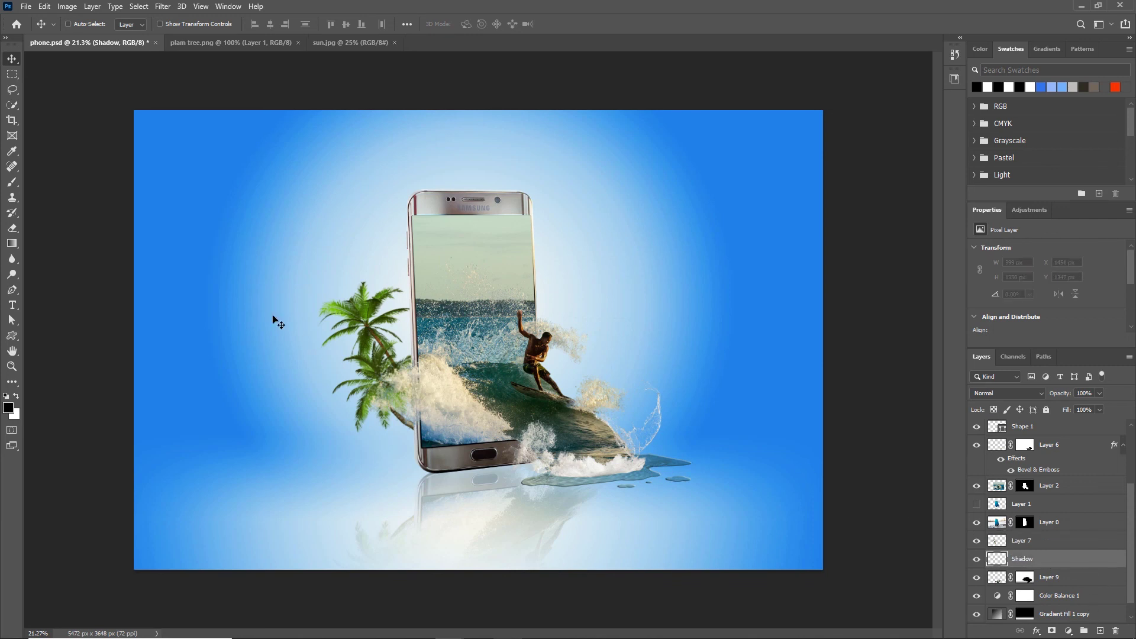
# Step: Paint a soft black shadow along the phone's base on the Shadow layer with the brush at 39% opacity
pyautogui.click(12, 182)
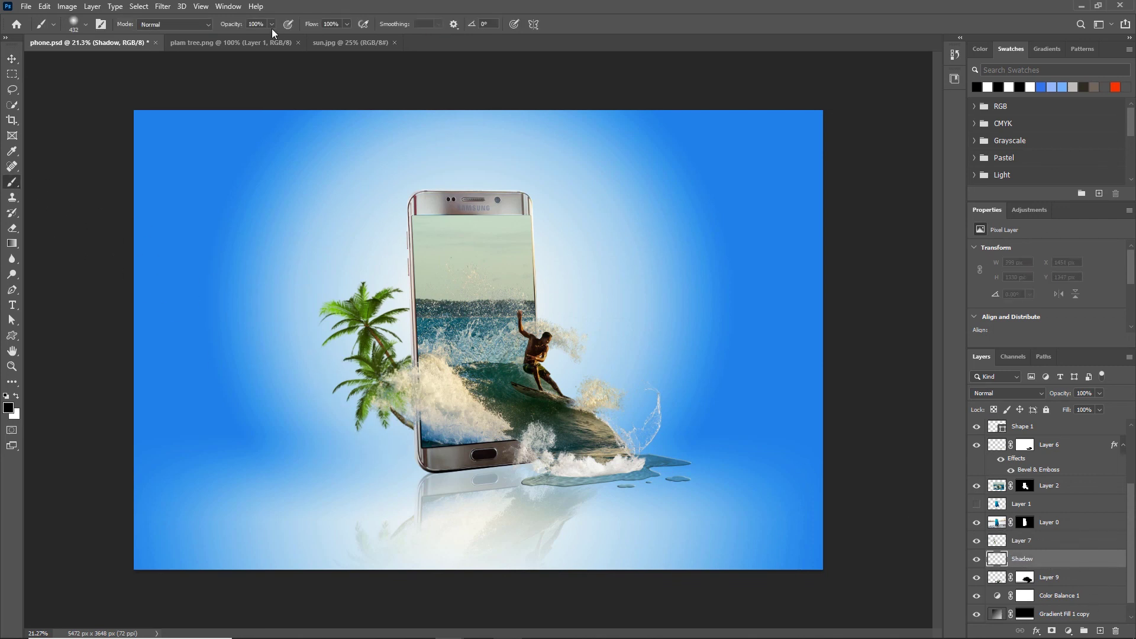
pyautogui.moveTo(449, 466)
pyautogui.mouseDown()
pyautogui.moveTo(579, 456)
pyautogui.moveTo(439, 454)
pyautogui.mouseUp()
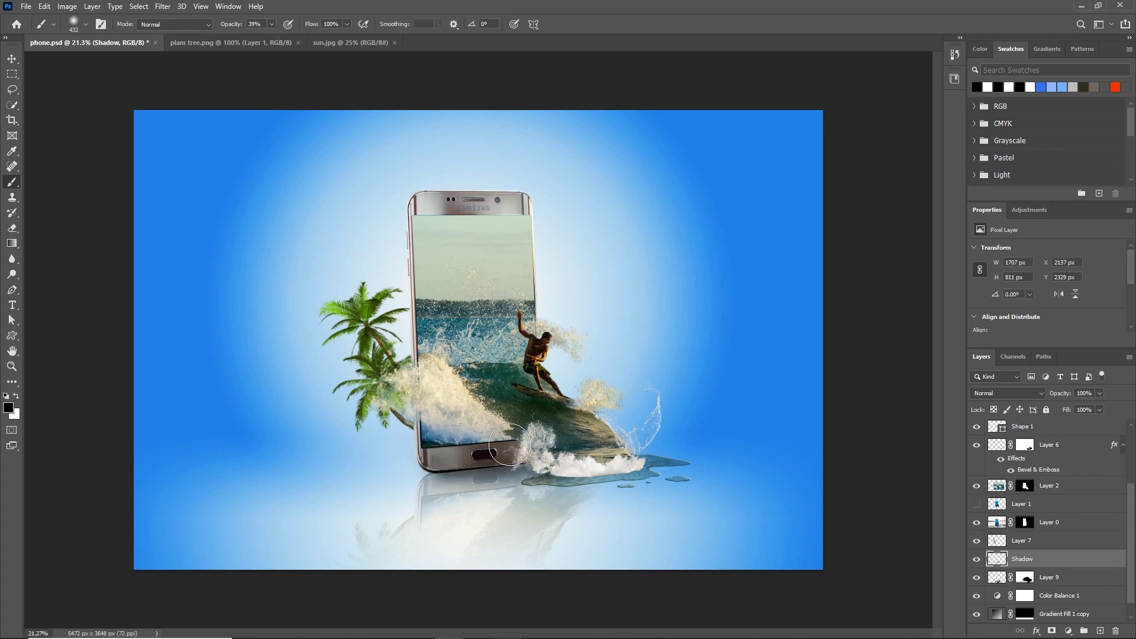